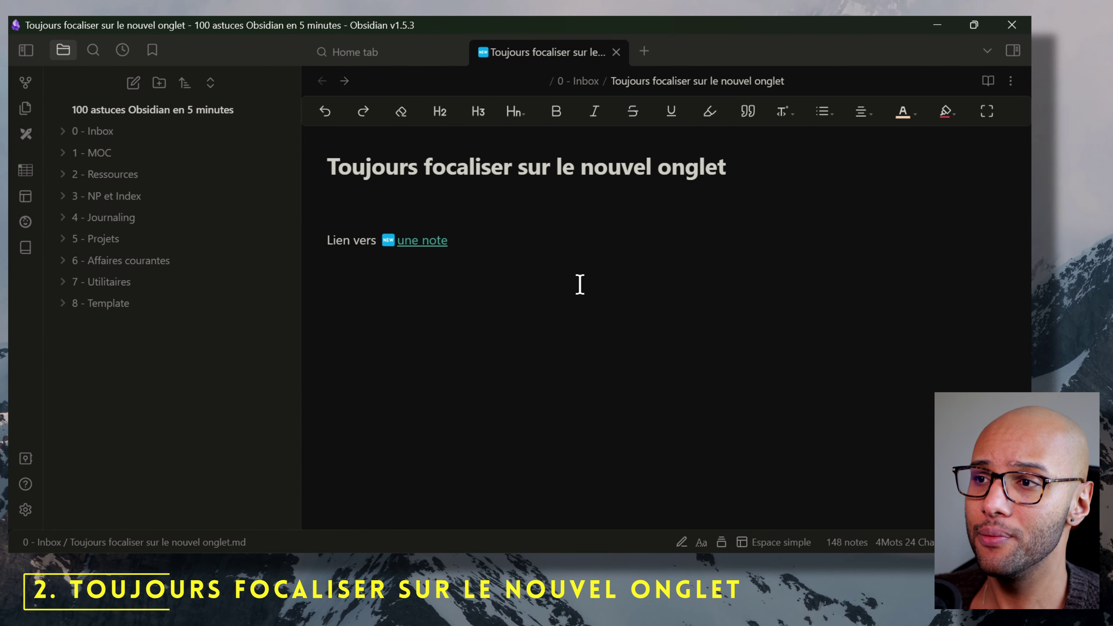
Step: Preview the "une note" link, open it in a new tab, and close that tab
mouse_move(426, 248)
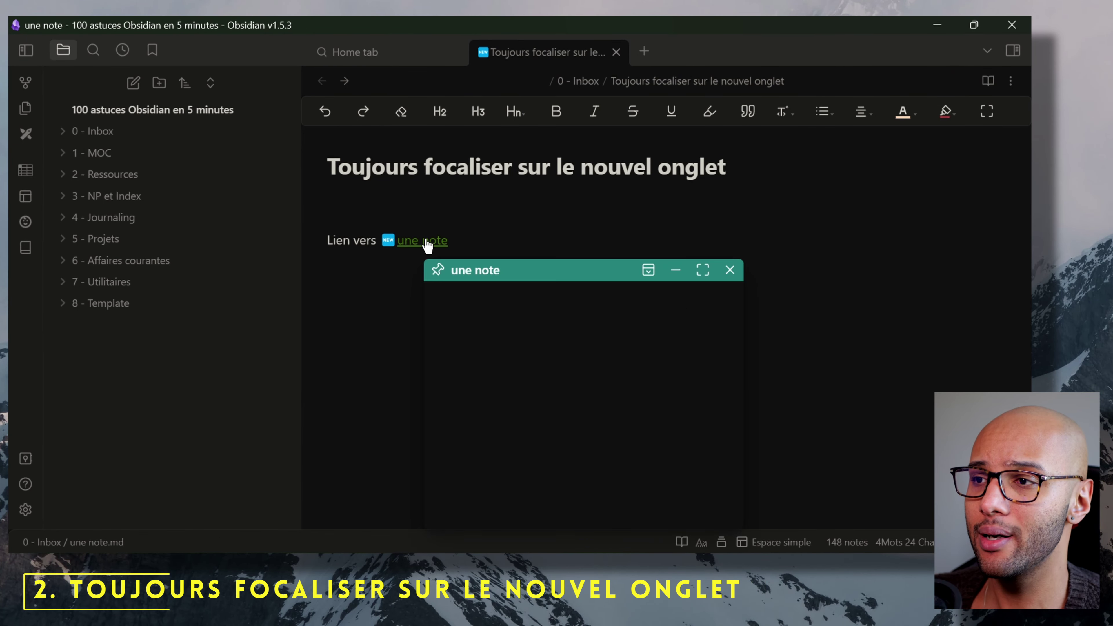
ctrl+click(426, 248)
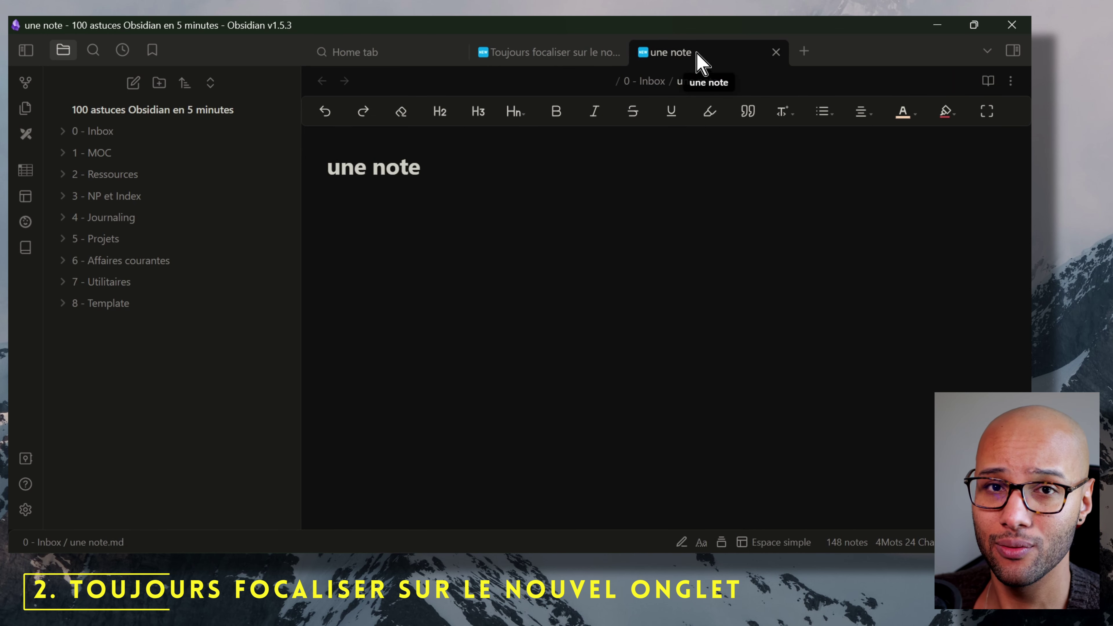
click(775, 52)
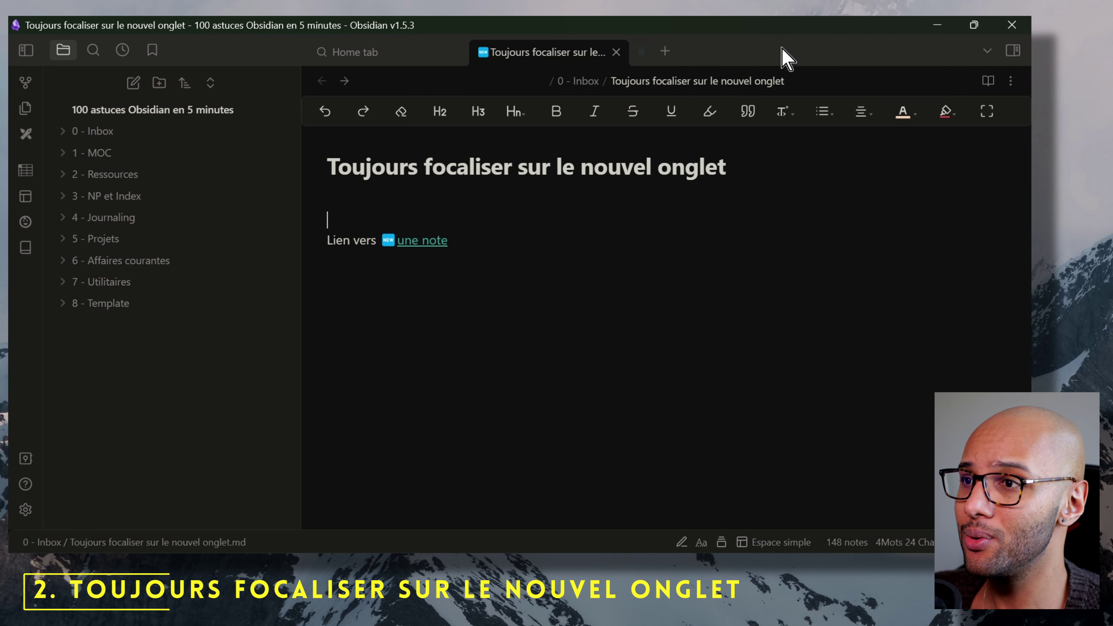
Step: Turn off "Toujours focaliser les nouveaux onglets" in the editor settings and open the "une note" link in a new tab
click(26, 508)
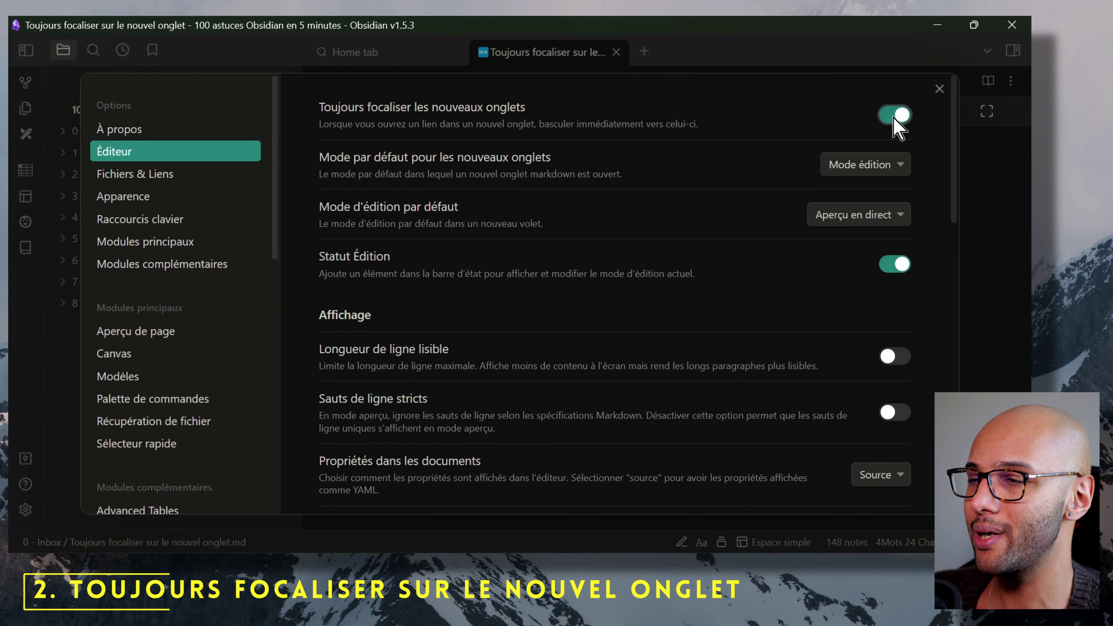
click(908, 119)
click(938, 89)
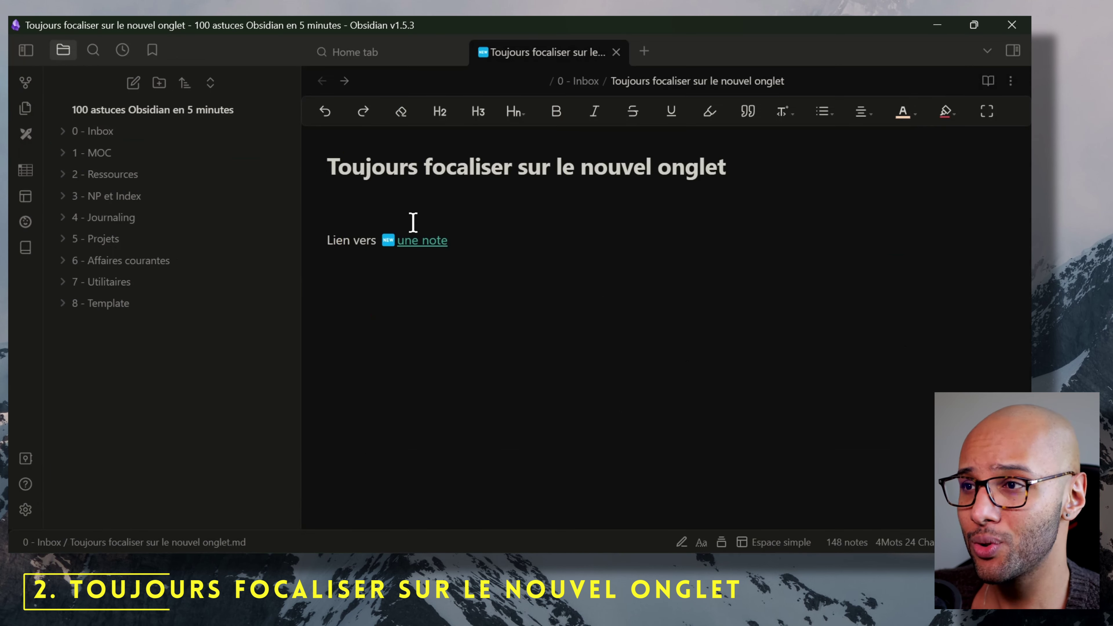
ctrl+click(440, 242)
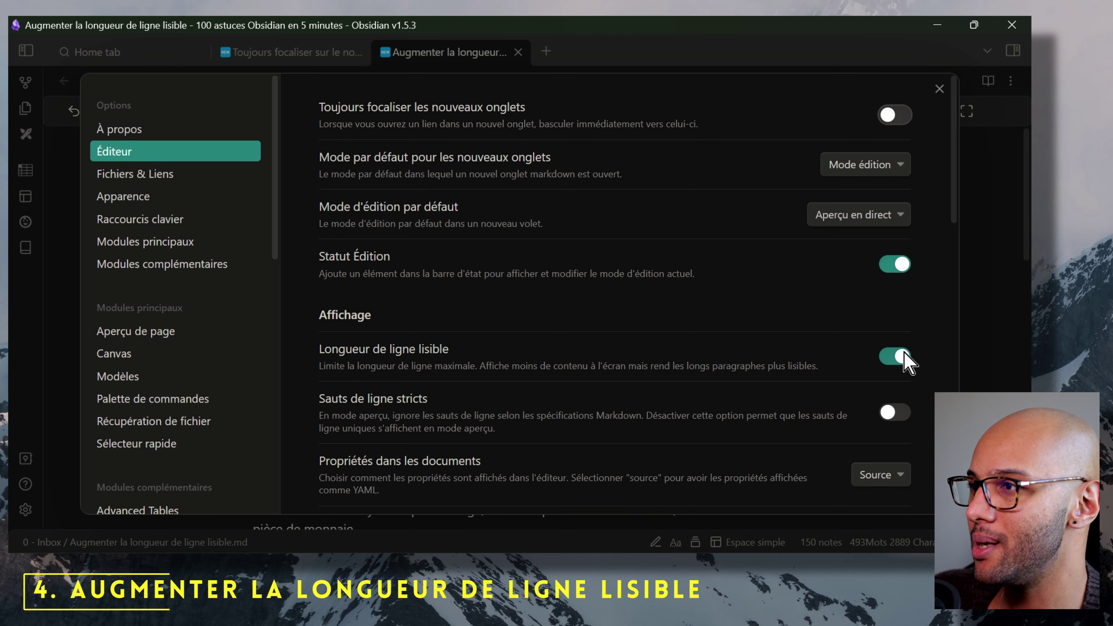
Step: Turn off "Longueur de ligne lisible" in the editor settings and close the settings
click(903, 357)
click(939, 89)
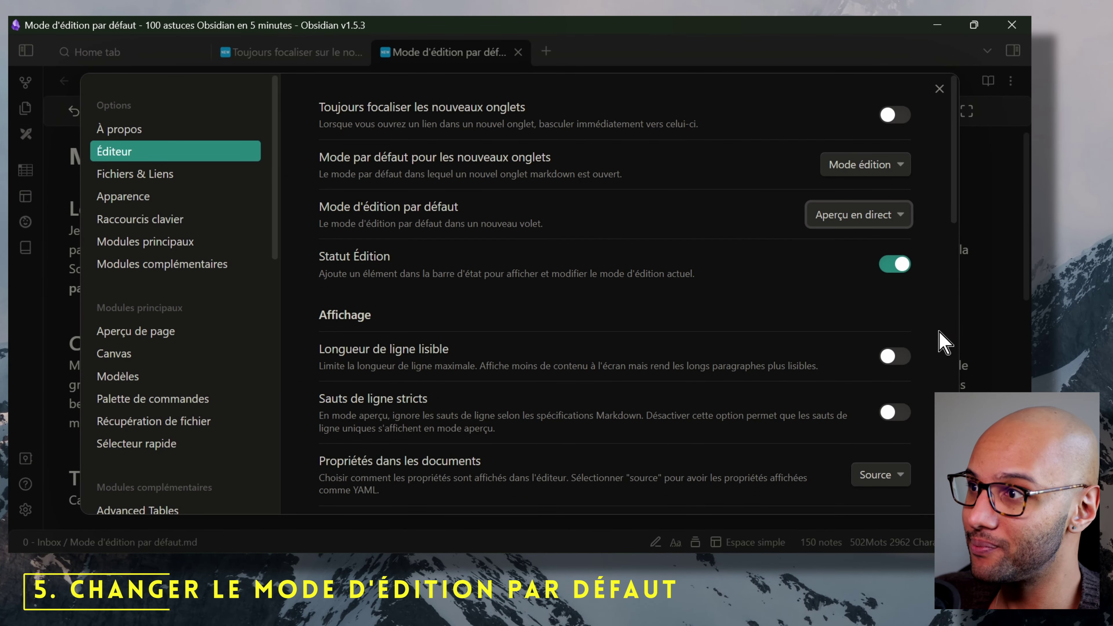
key(Escape)
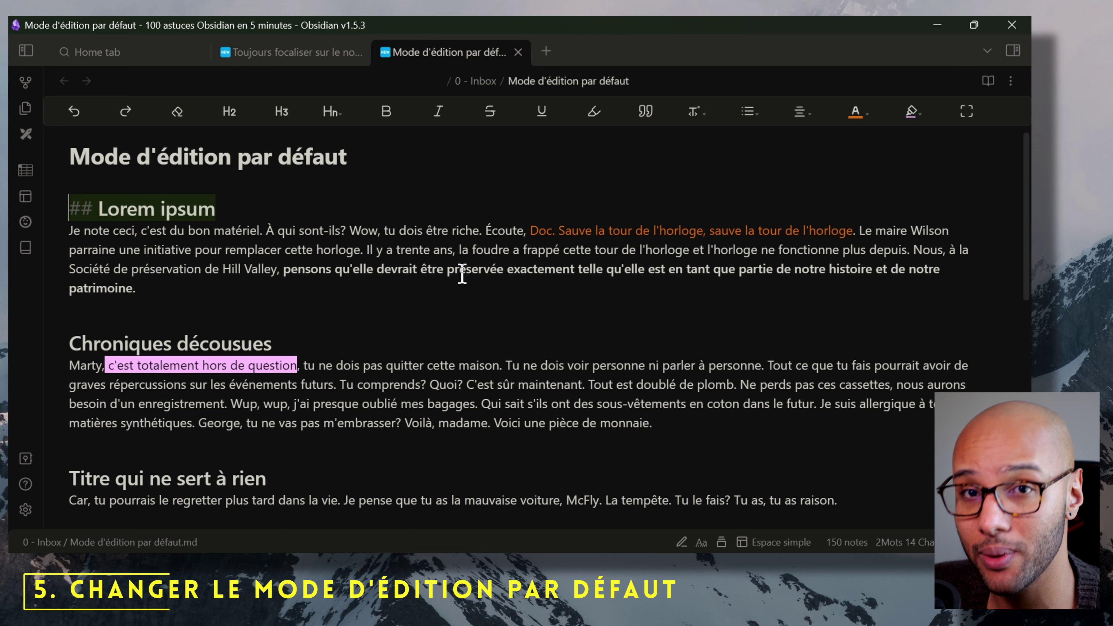
Step: Add a level-two heading "Titre" below the Lorem ipsum paragraph
click(271, 298)
key(Return)
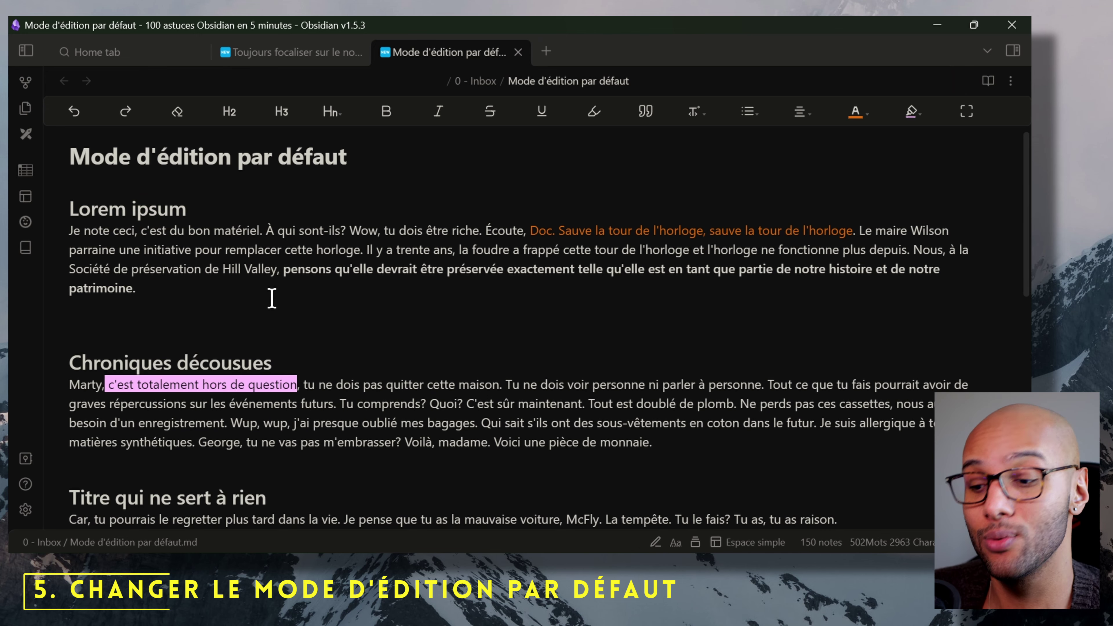
text(## Titre)
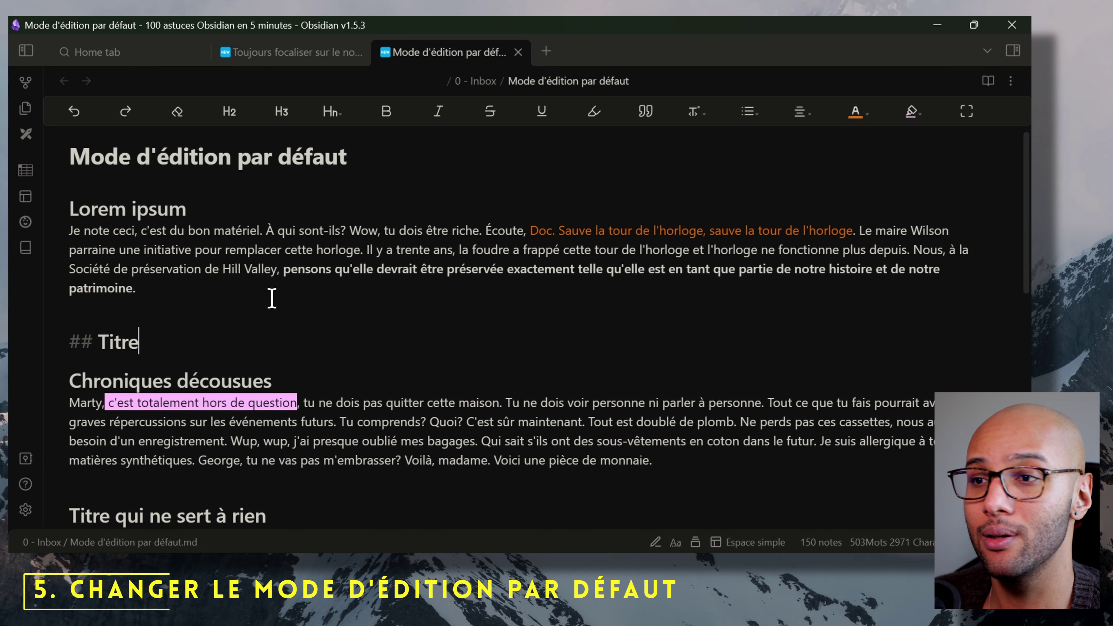
Step: View the note in source mode and in reading view, and return to editing
key(ctrl+e)
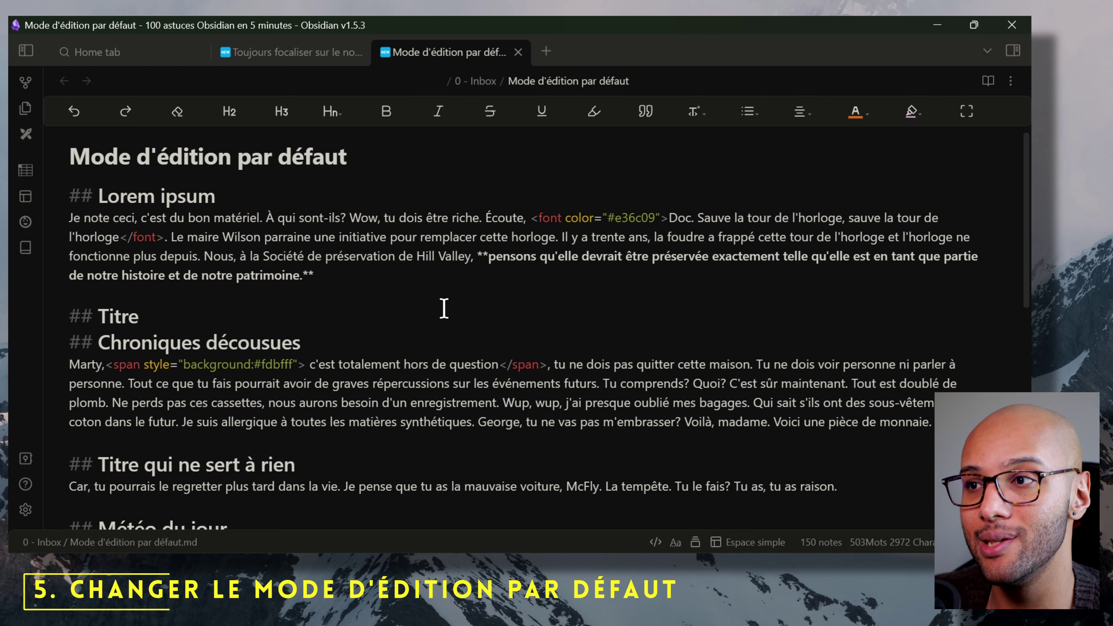
key(ctrl+e)
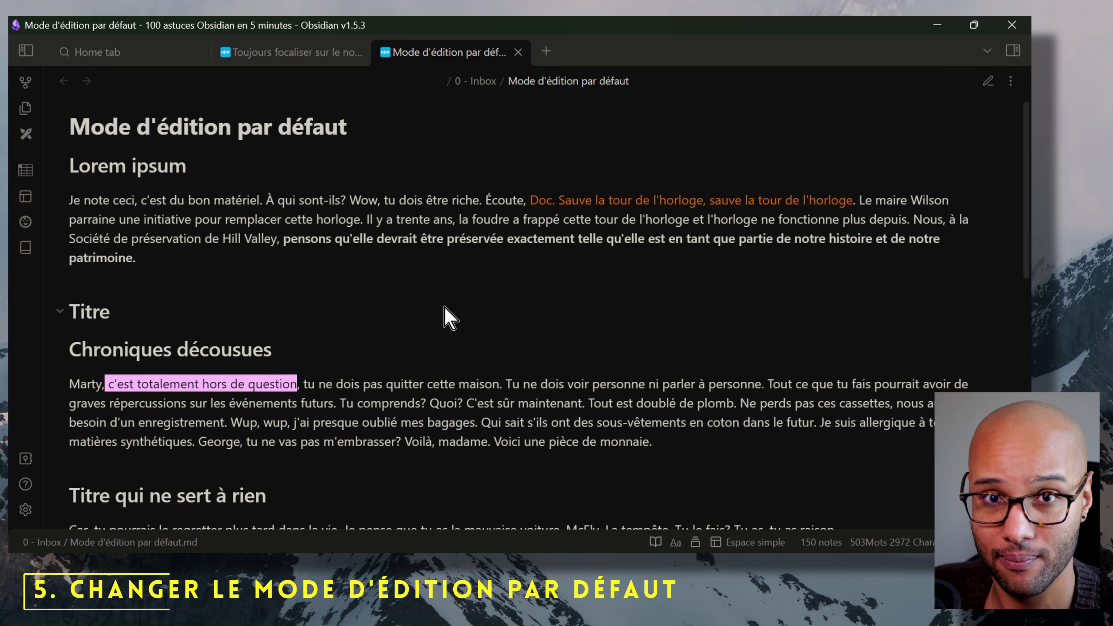
key(ctrl+e)
click(626, 308)
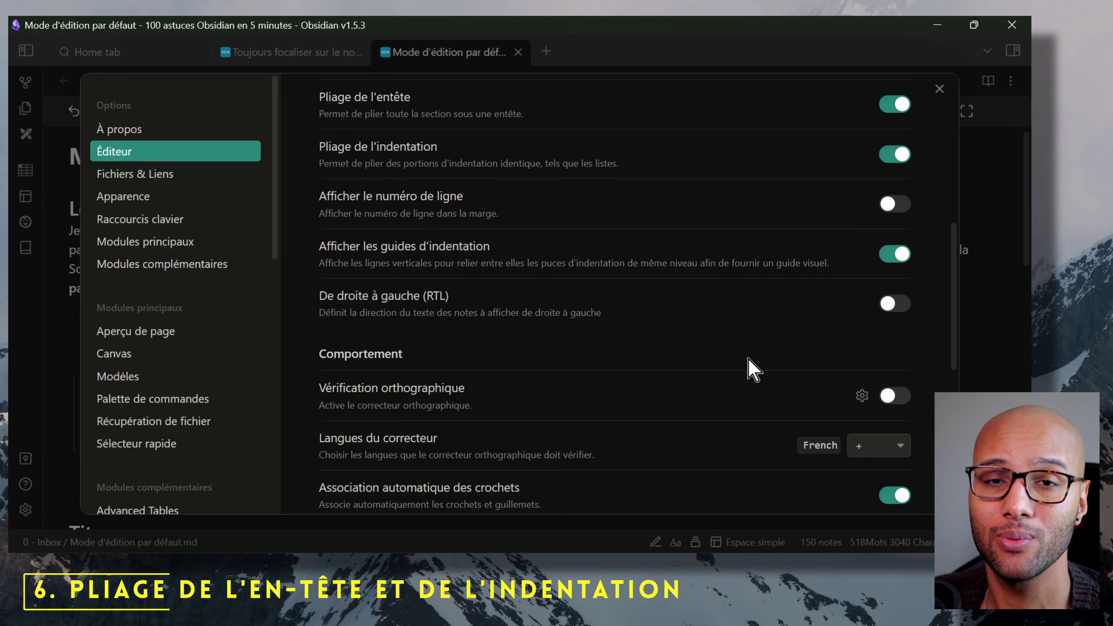
Step: Close the settings, and fold and unfold the section under the "Lorem ipsum" heading
key(Escape)
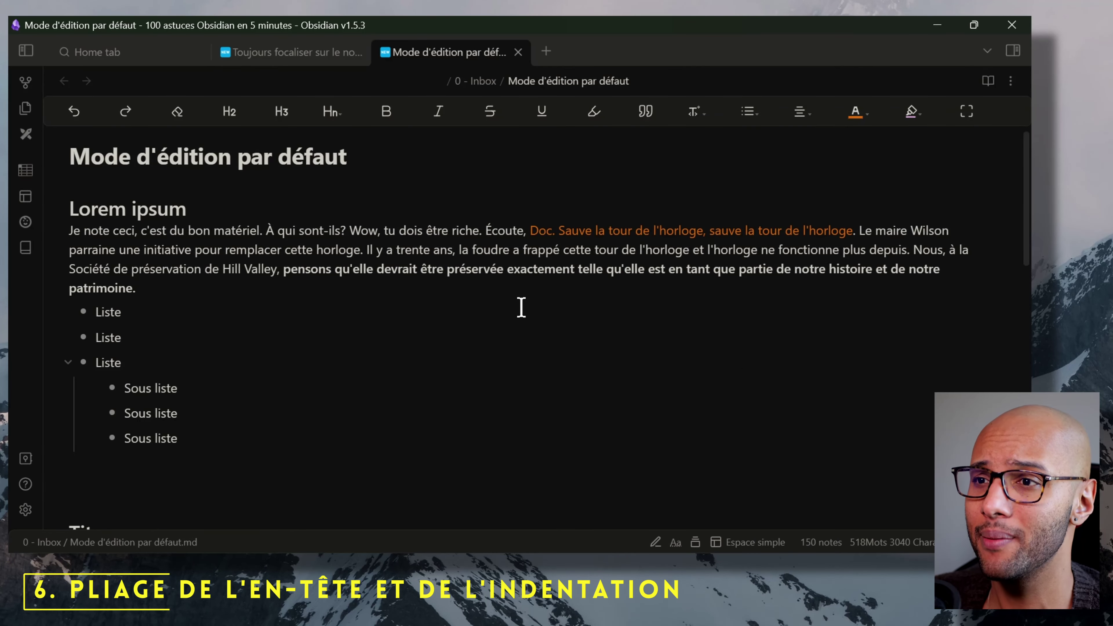
click(160, 208)
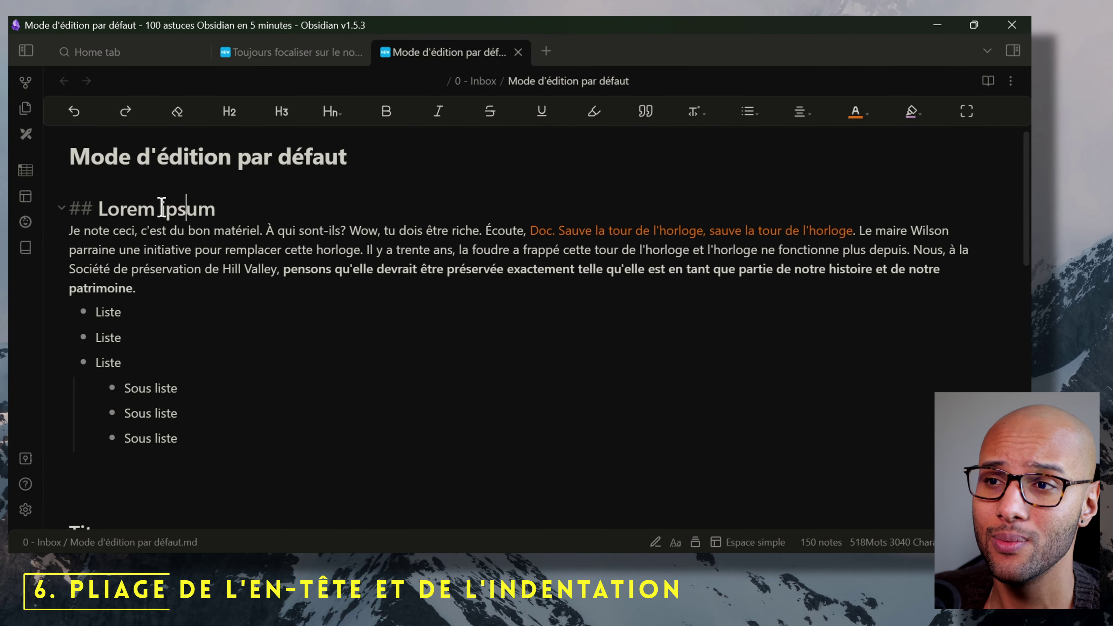
click(64, 209)
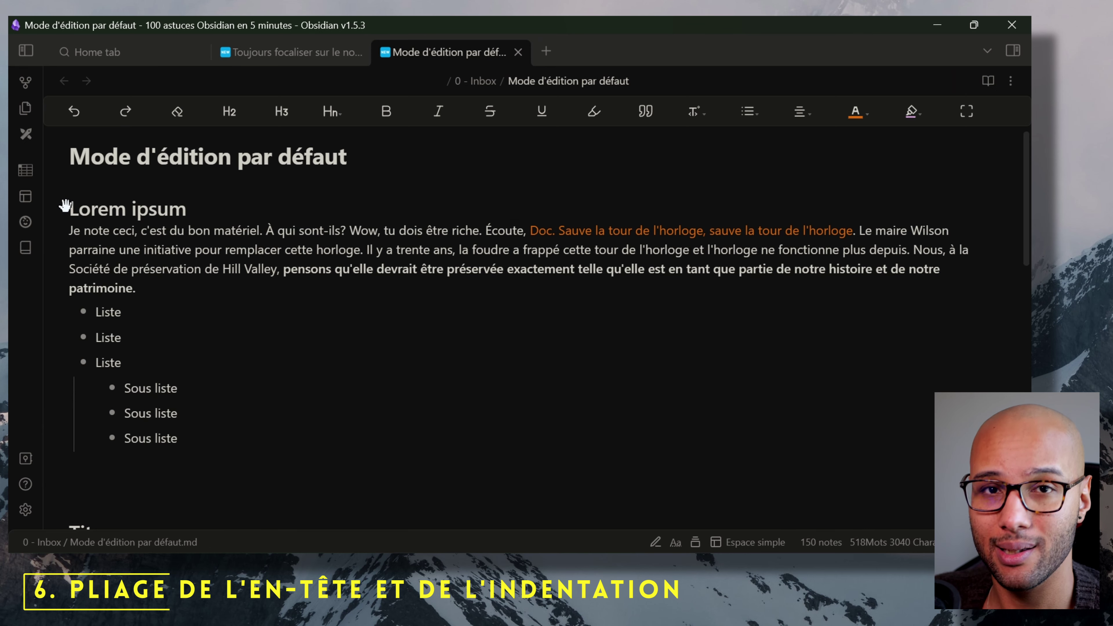
click(63, 208)
click(64, 208)
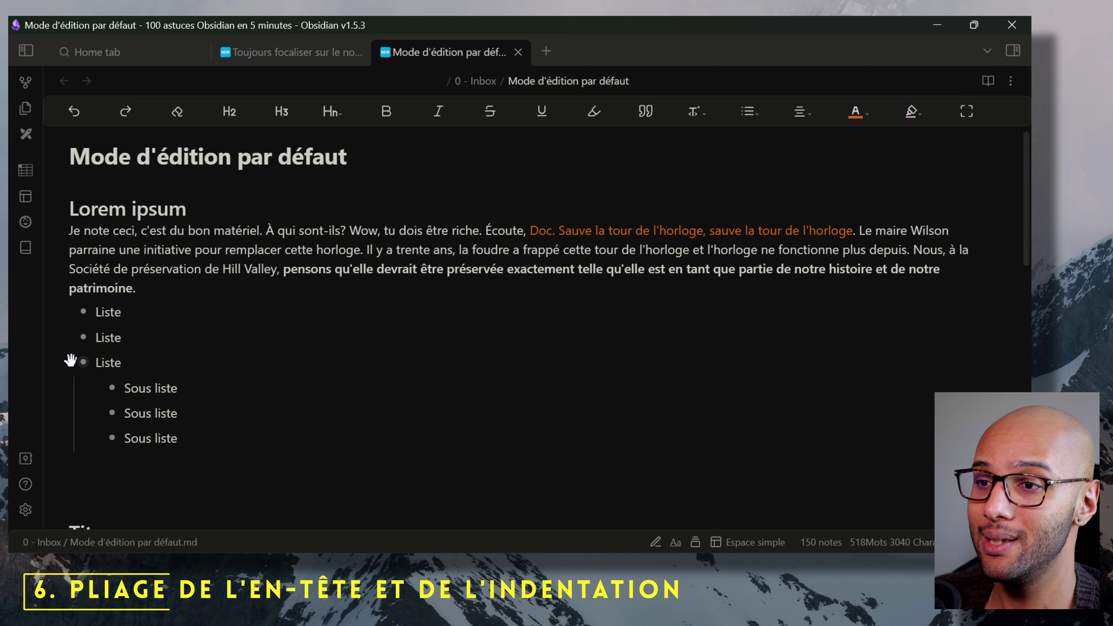
Step: Add a further indented item under the last "Sous liste" entry and fold that entry
click(260, 427)
key(Return)
key(Tab)
click(95, 439)
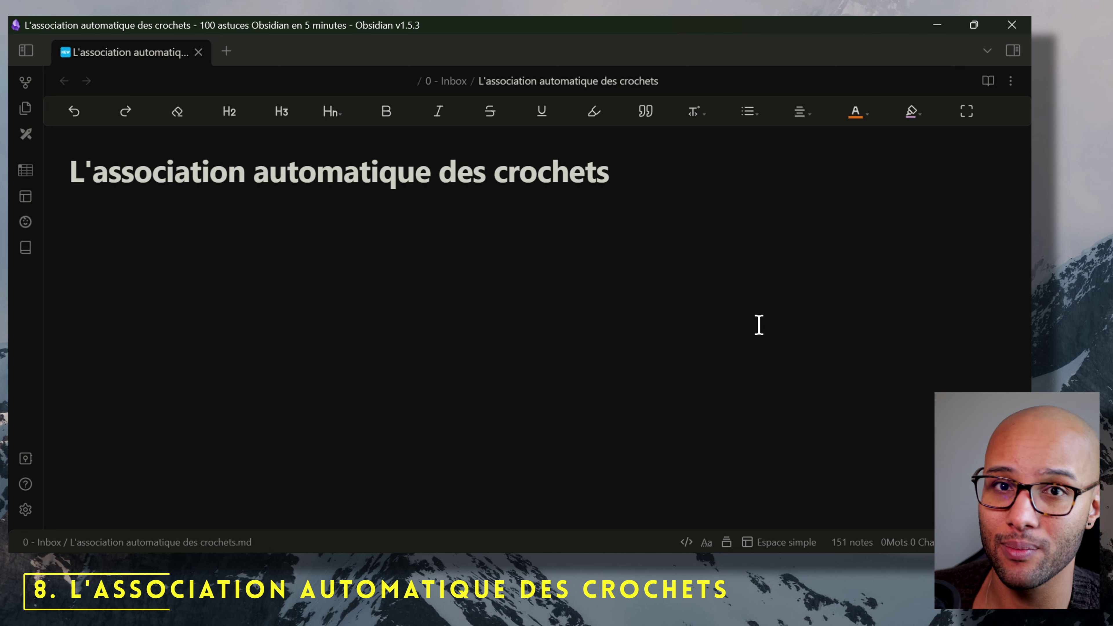
text(")
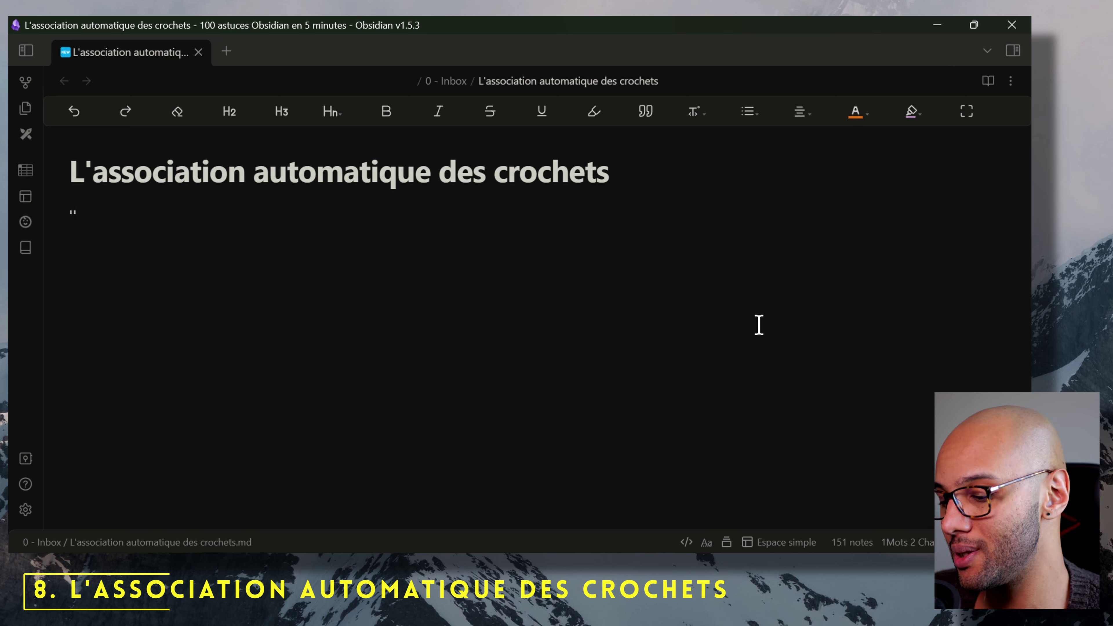
key(BackSpace)
text(")
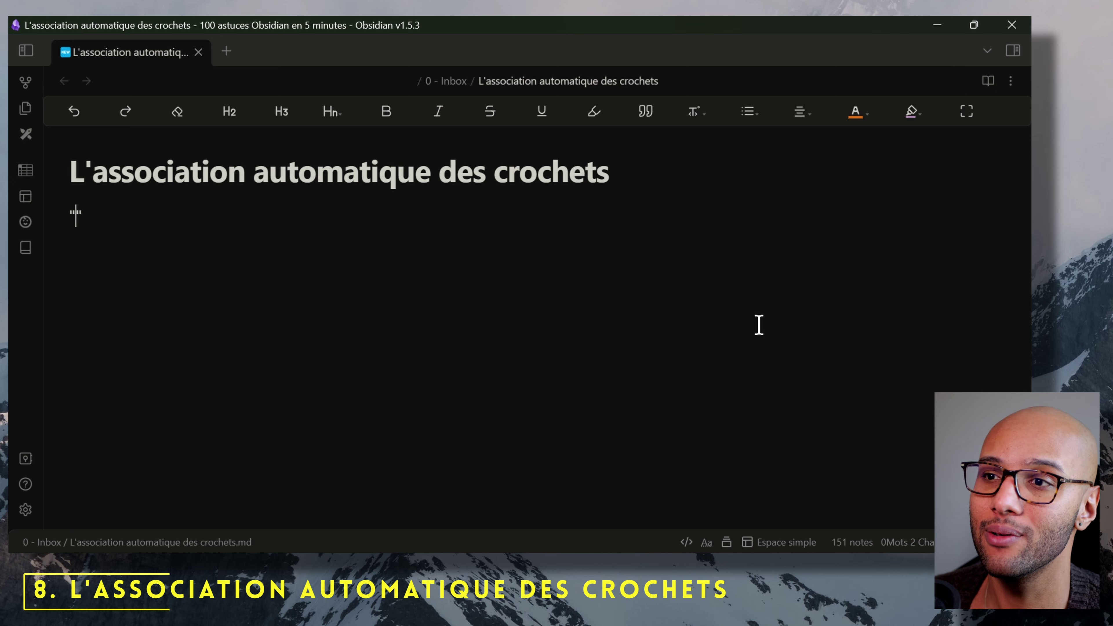
key(BackSpace)
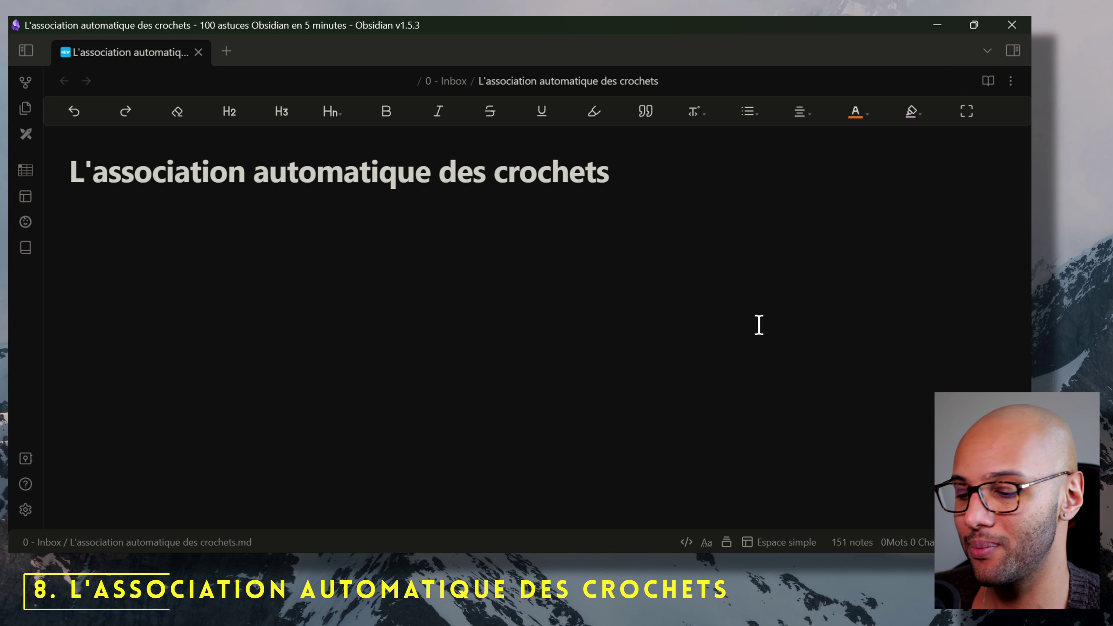
Step: Write "Mon texte" in double quotation marks in the note and position the cursor around the closing mark
text("Mon texte)
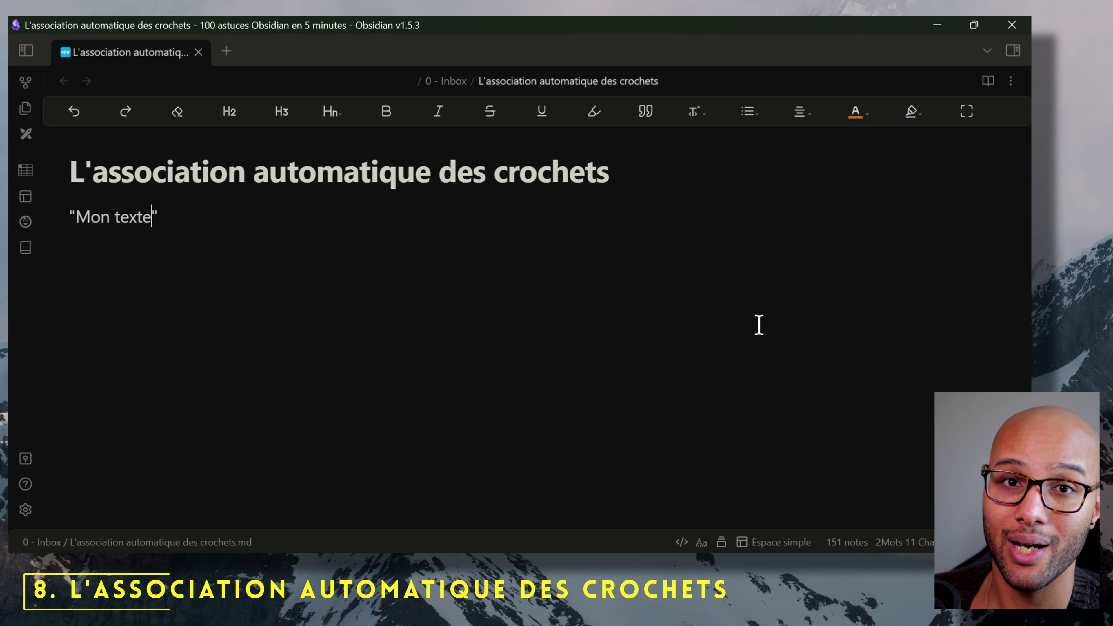
key(Left)
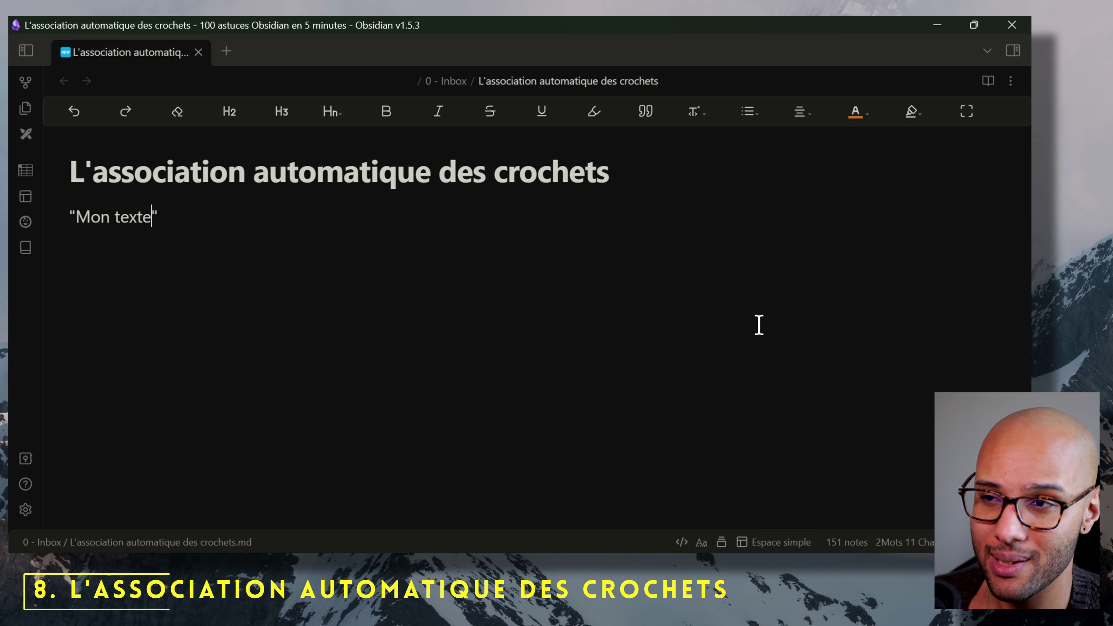
key(Right)
key(Left)
key(Right)
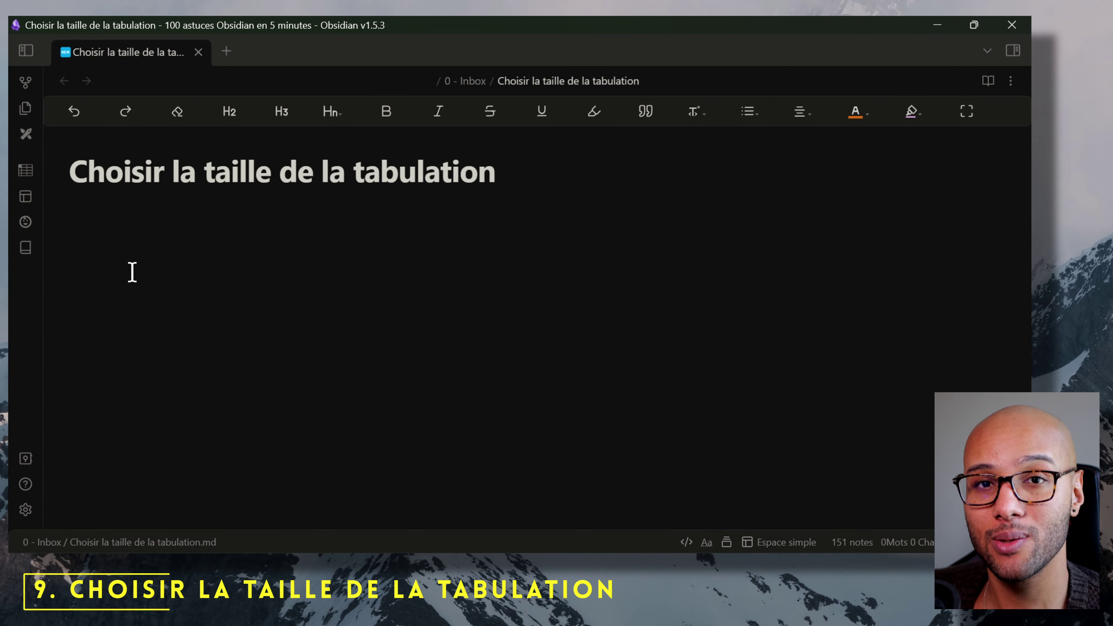
Step: Indent the first line of the empty "Choisir la taille de la tabulation" note by one tab
key(Tab)
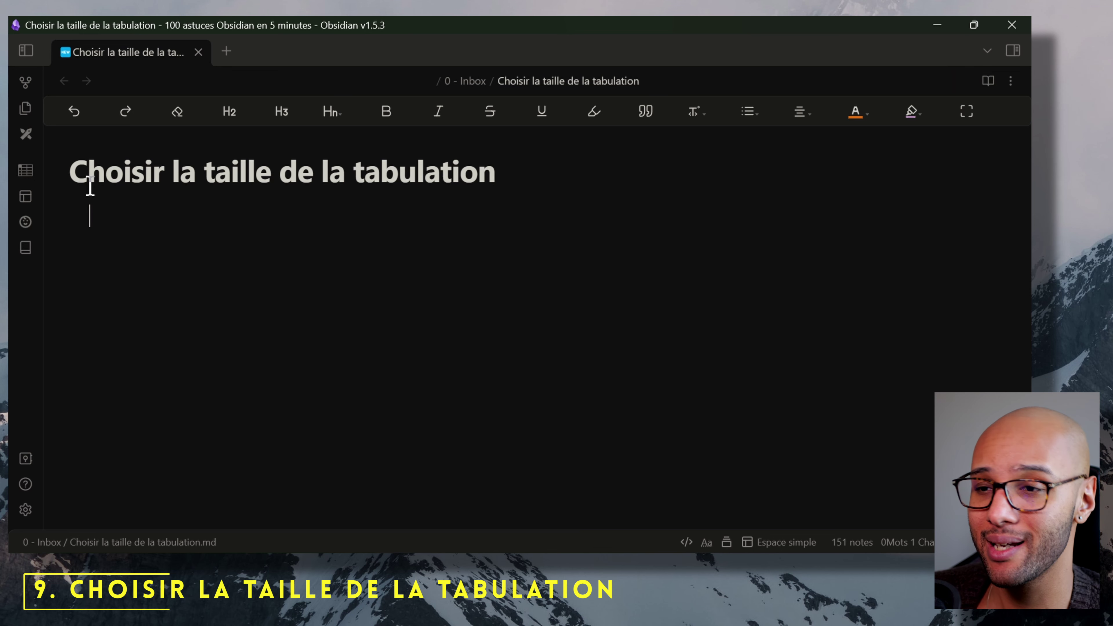
key(BackSpace)
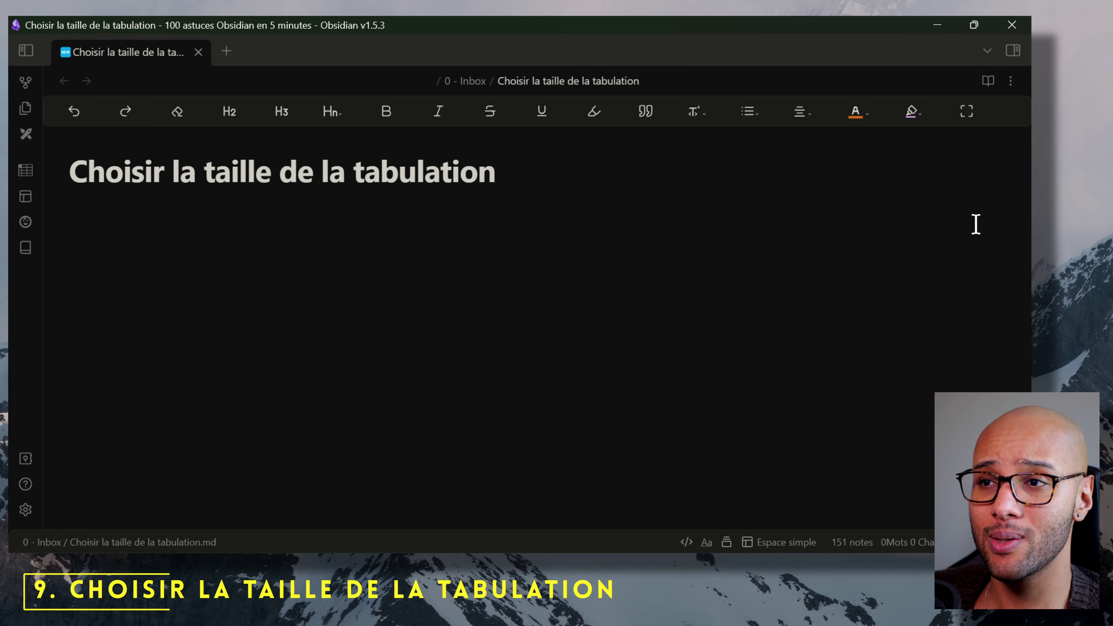
key(Tab)
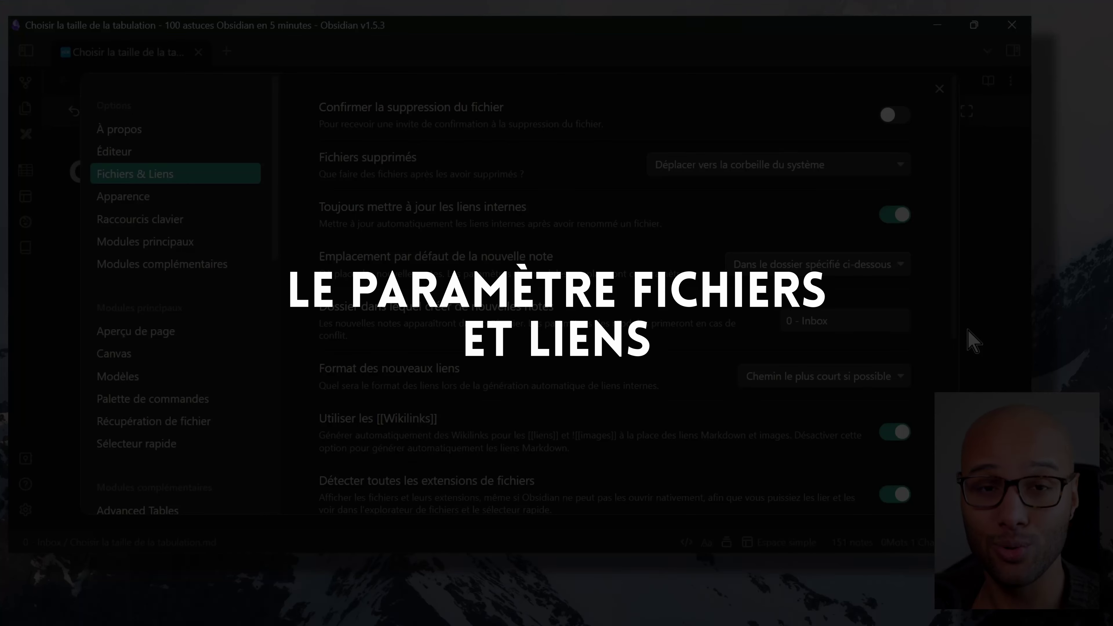
Step: View the available destinations for deleted files in the files and links settings
click(860, 170)
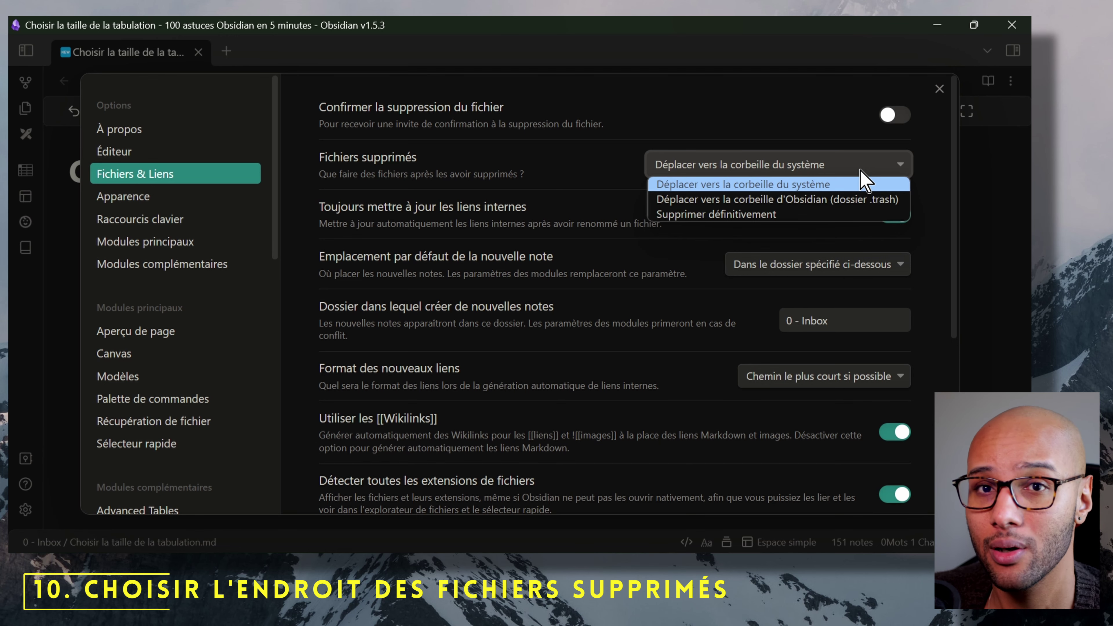
click(860, 170)
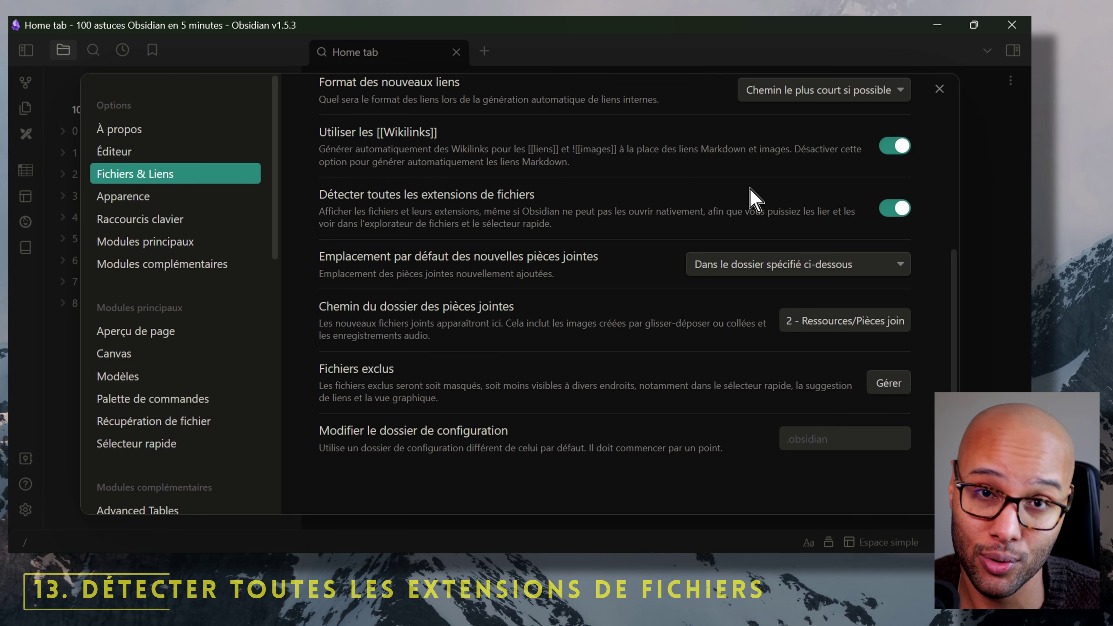
Step: View the excluded files filter and the default location options for new attachments
click(886, 382)
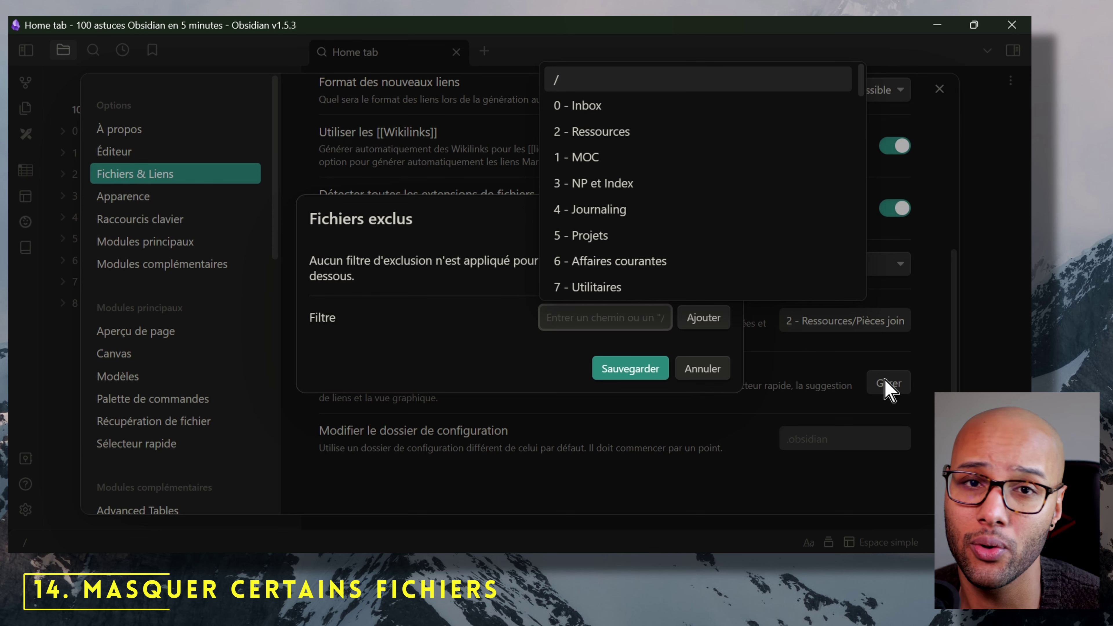
click(886, 388)
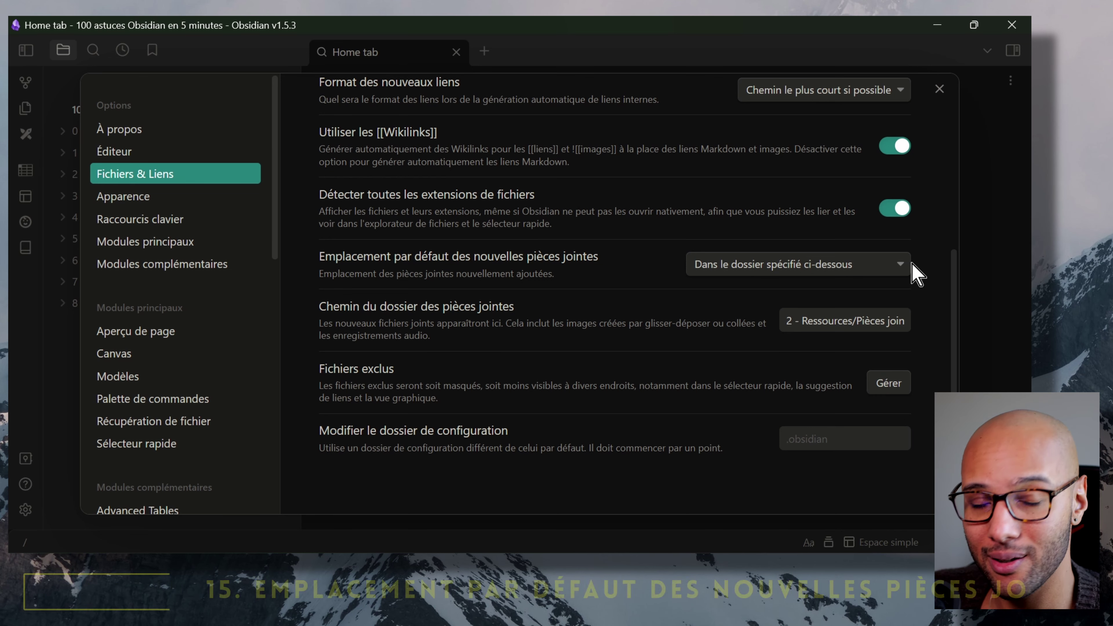
click(903, 264)
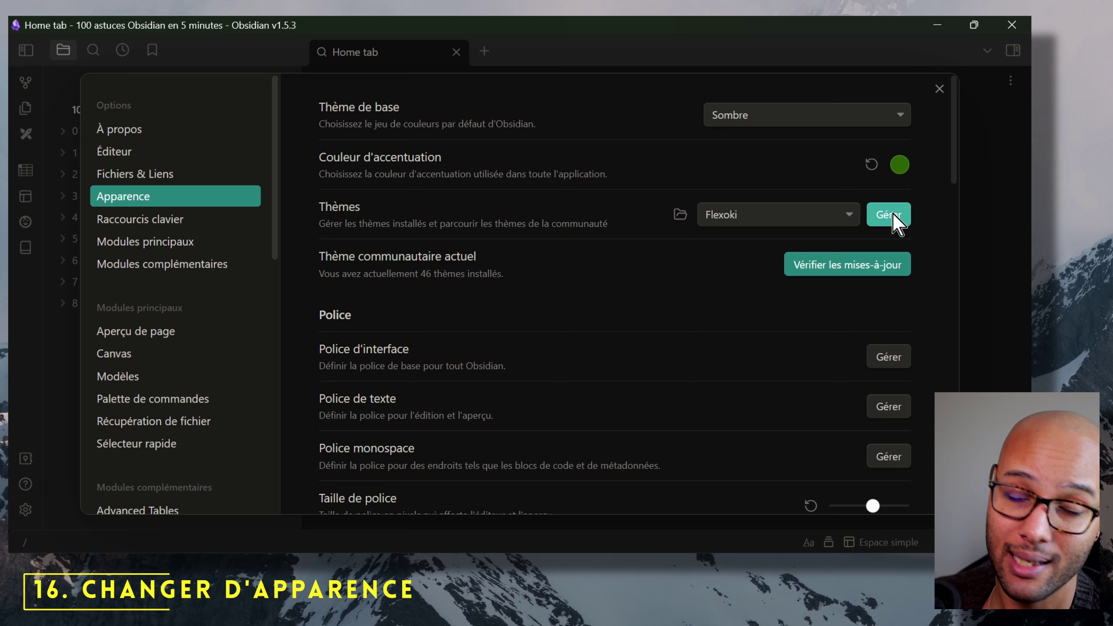
Step: Open the community theme browser and turn off the "Thèmes sombres uniquement" filter
click(887, 215)
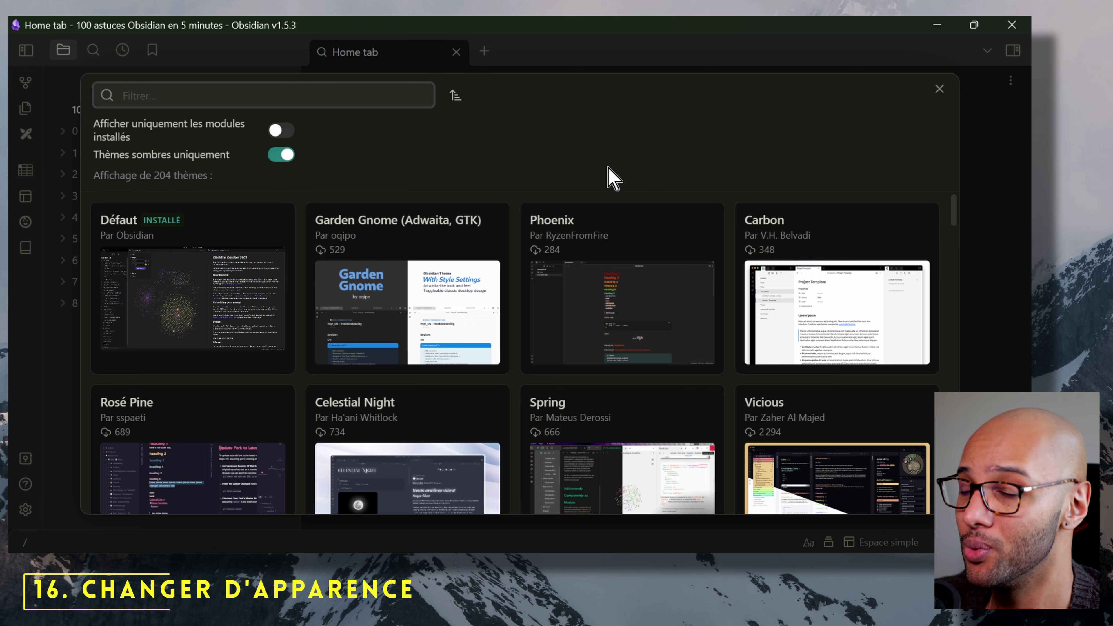
click(323, 164)
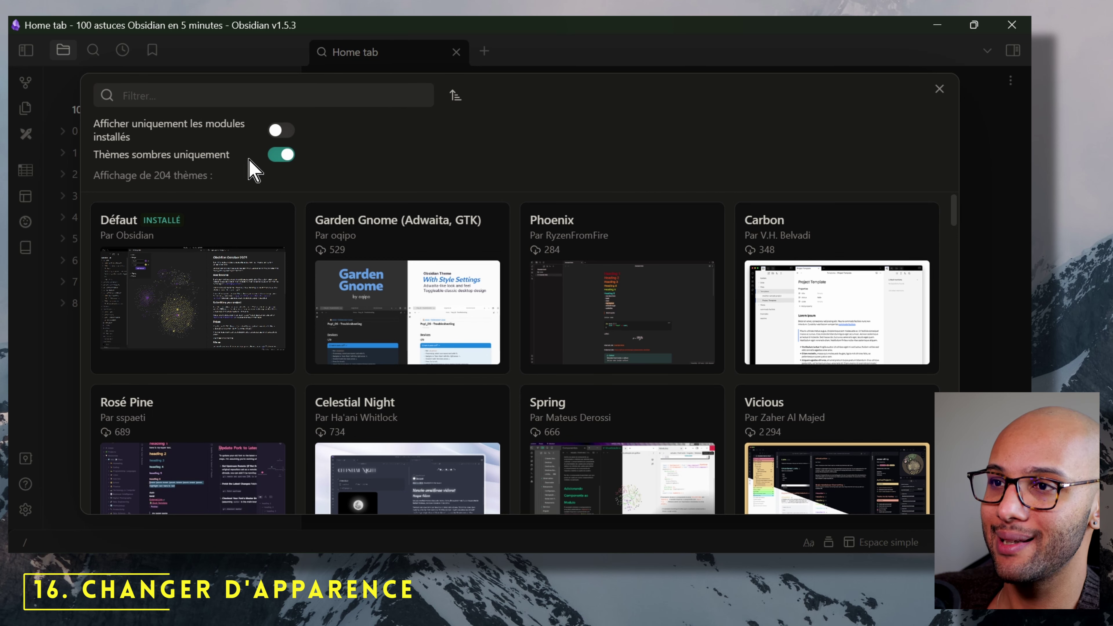
click(285, 157)
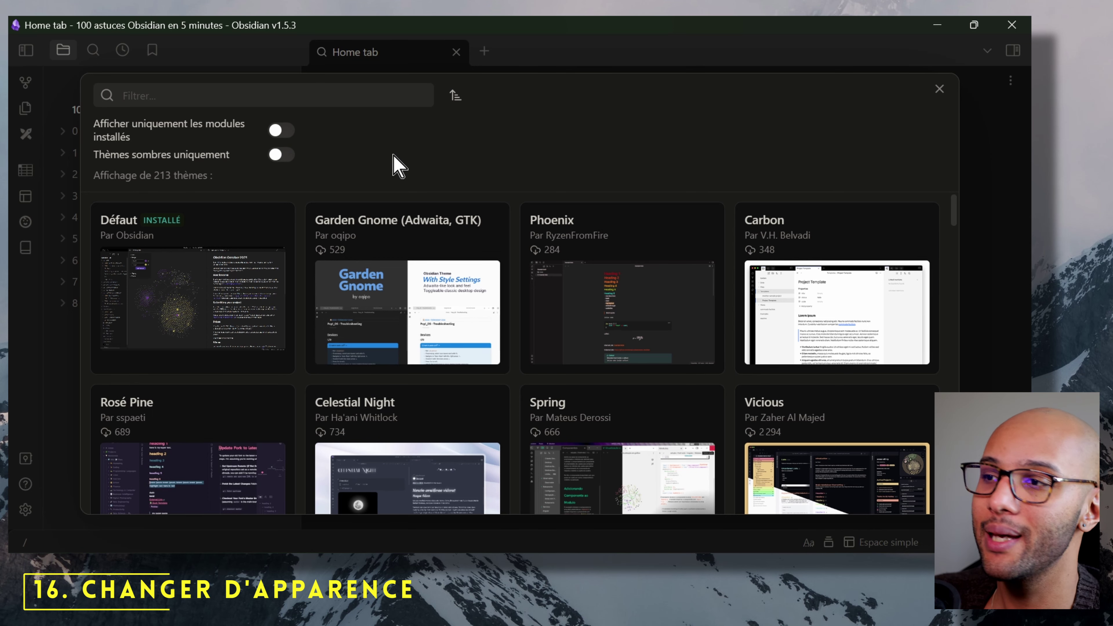
Step: View the Phoenix theme in the community theme browser and close the appearance settings
click(630, 234)
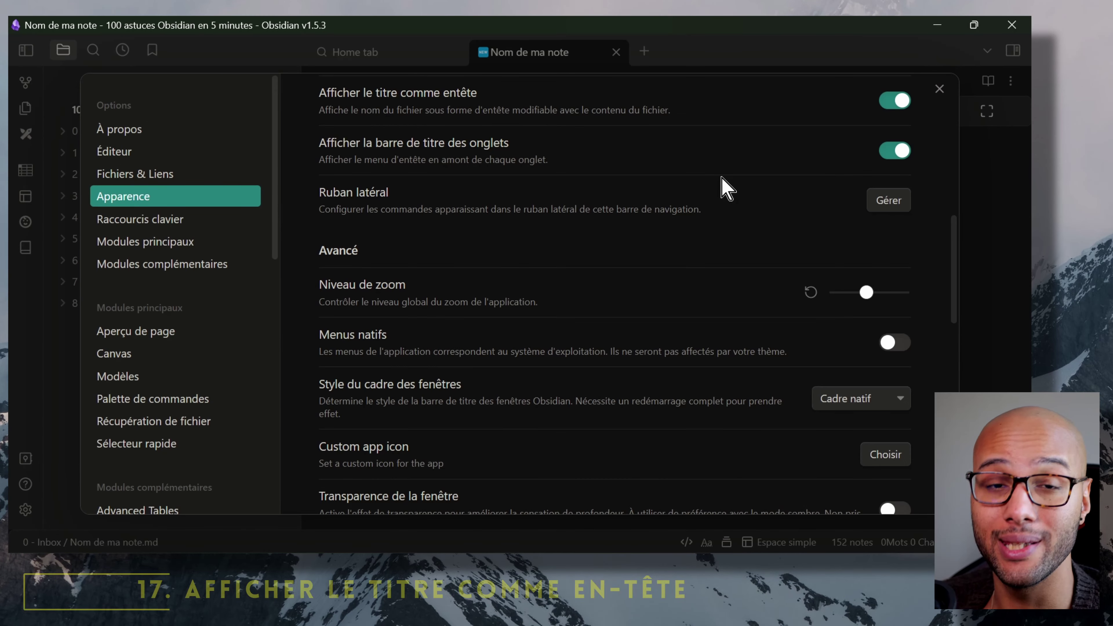
key(Escape)
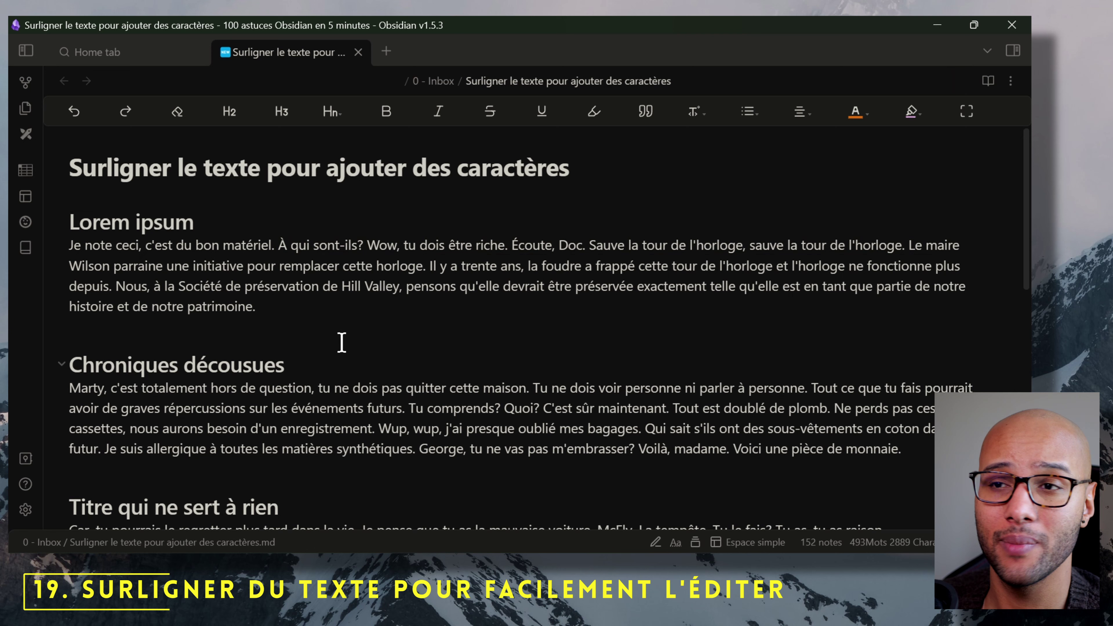
Step: Enclose the words "À qui sont-ils" in the Lorem ipsum paragraph in double quotation marks
drag(278, 246, 358, 247)
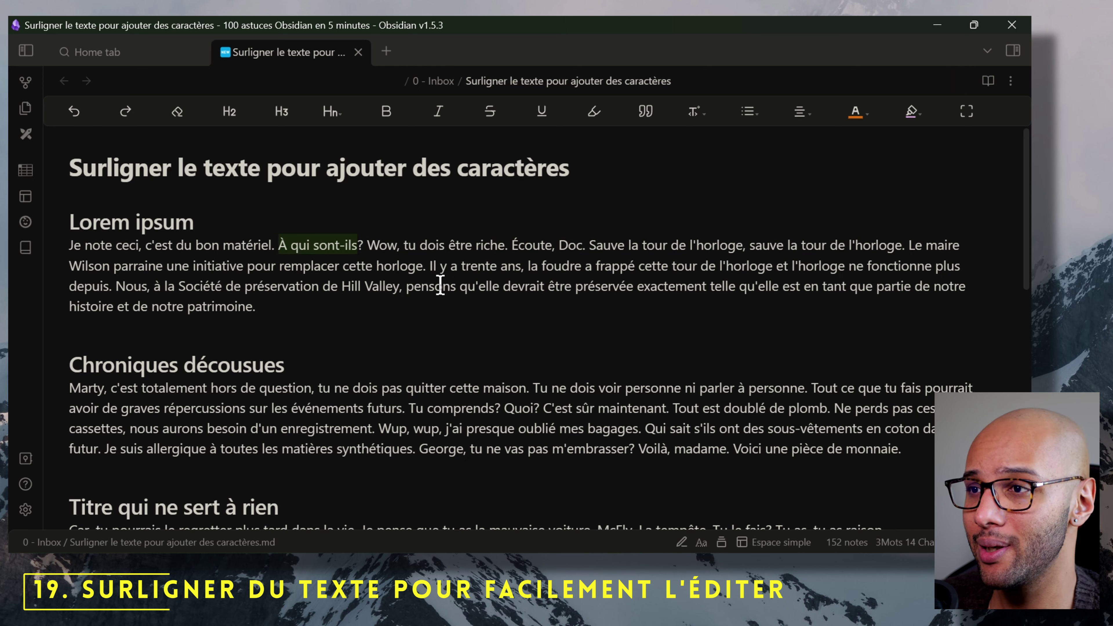
text(")
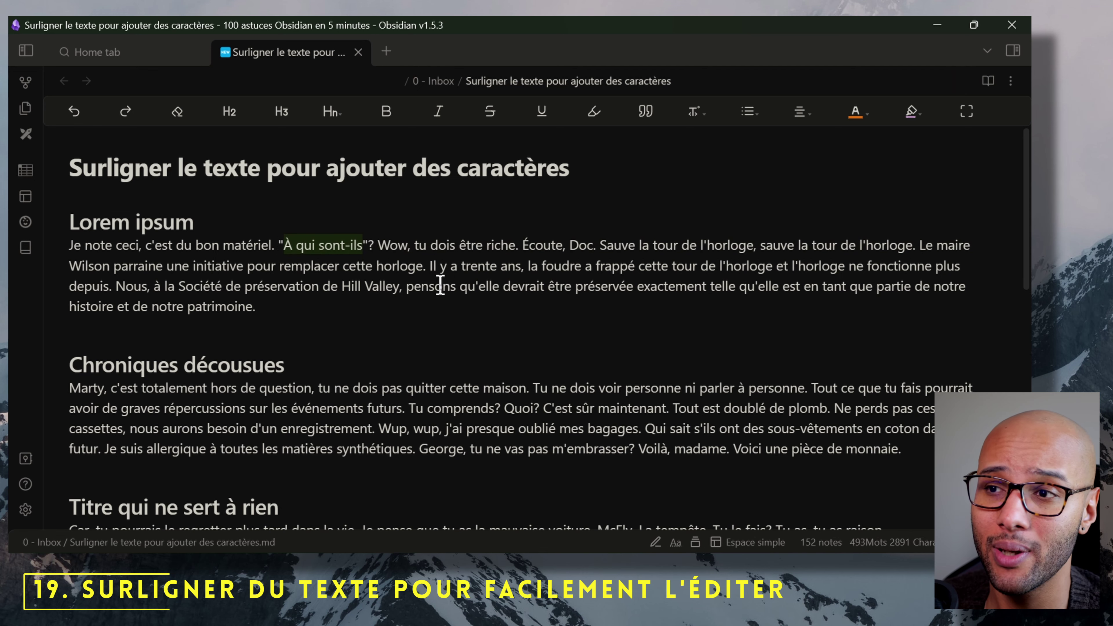
Step: Turn "Wow, tu dois être riche" in the Lorem ipsum paragraph into an internal link and open the linked note
click(377, 241)
drag(378, 242, 515, 242)
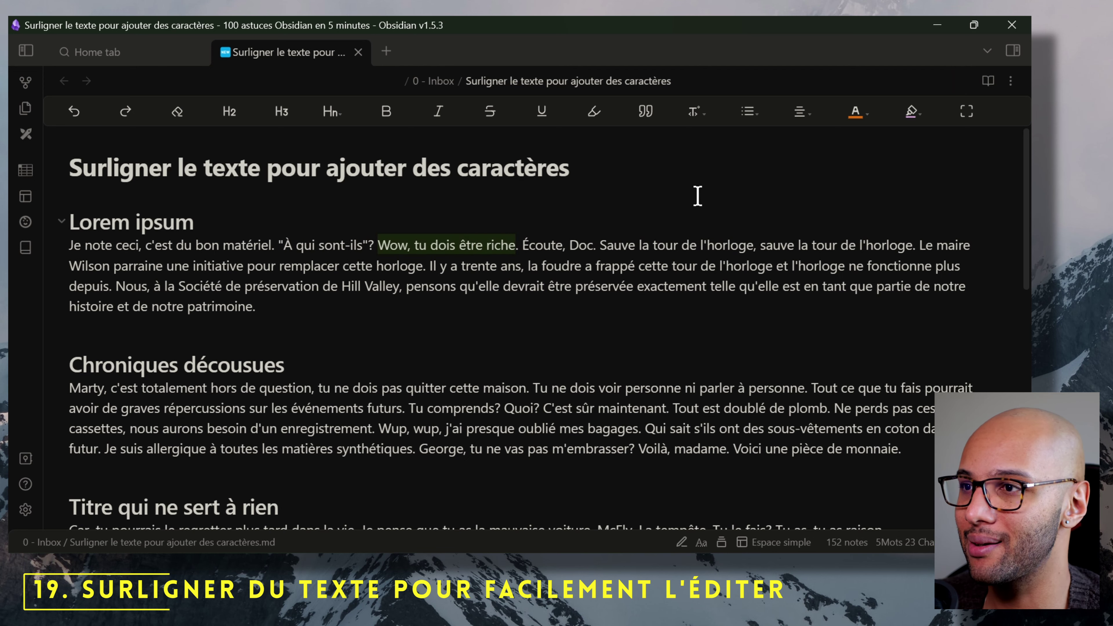
text([[)
click(791, 226)
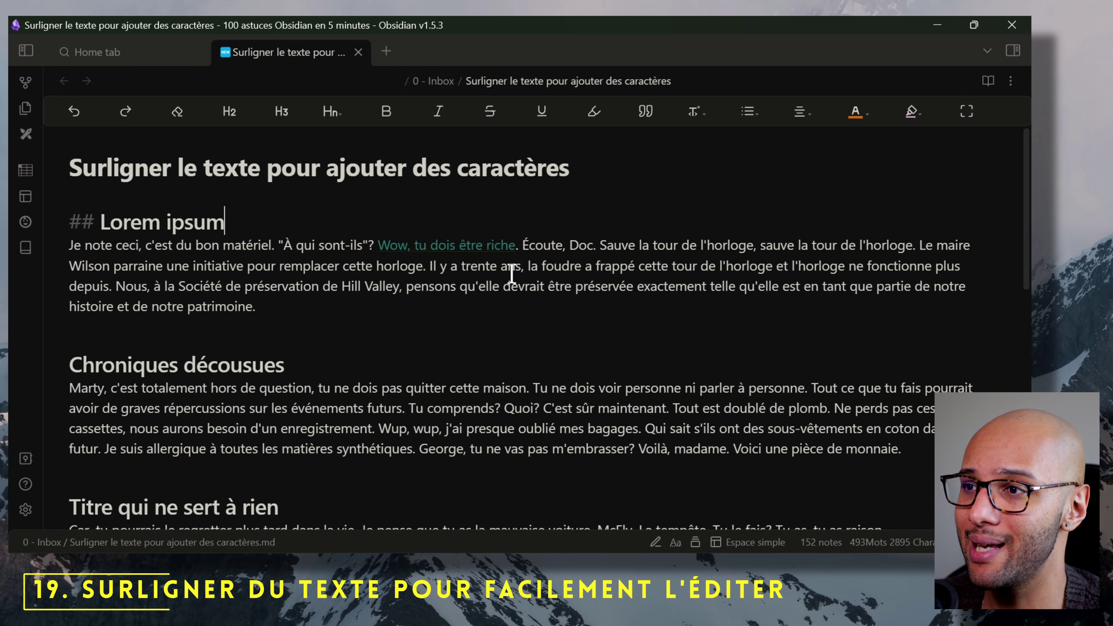
click(479, 246)
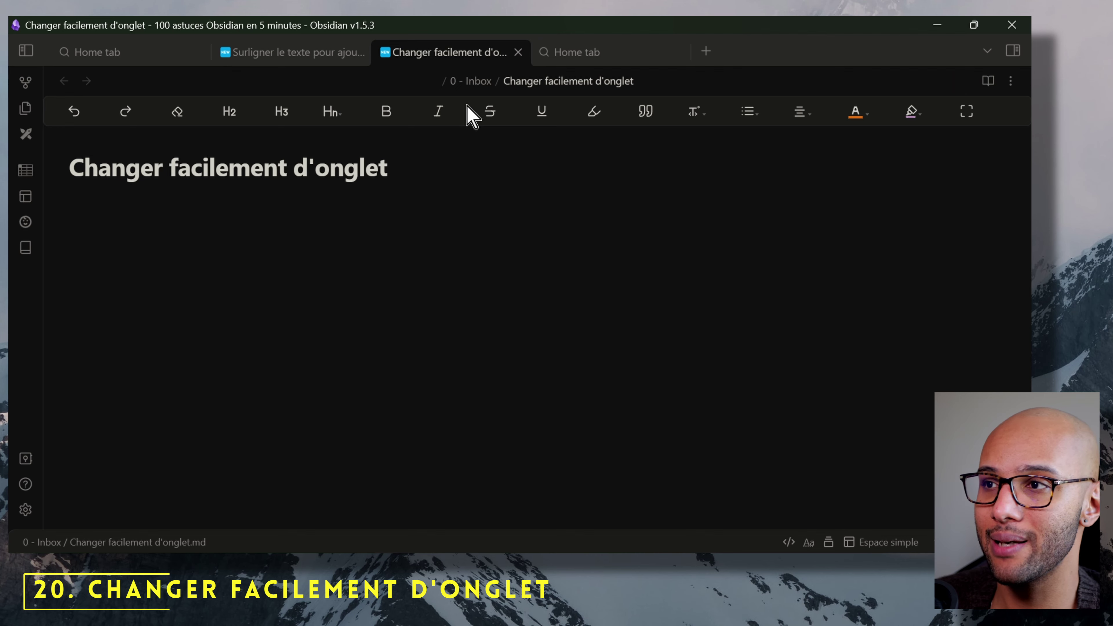
Step: Switch to the next tab and back to the "Changer facilement d'onglet" note
key(ctrl+Tab)
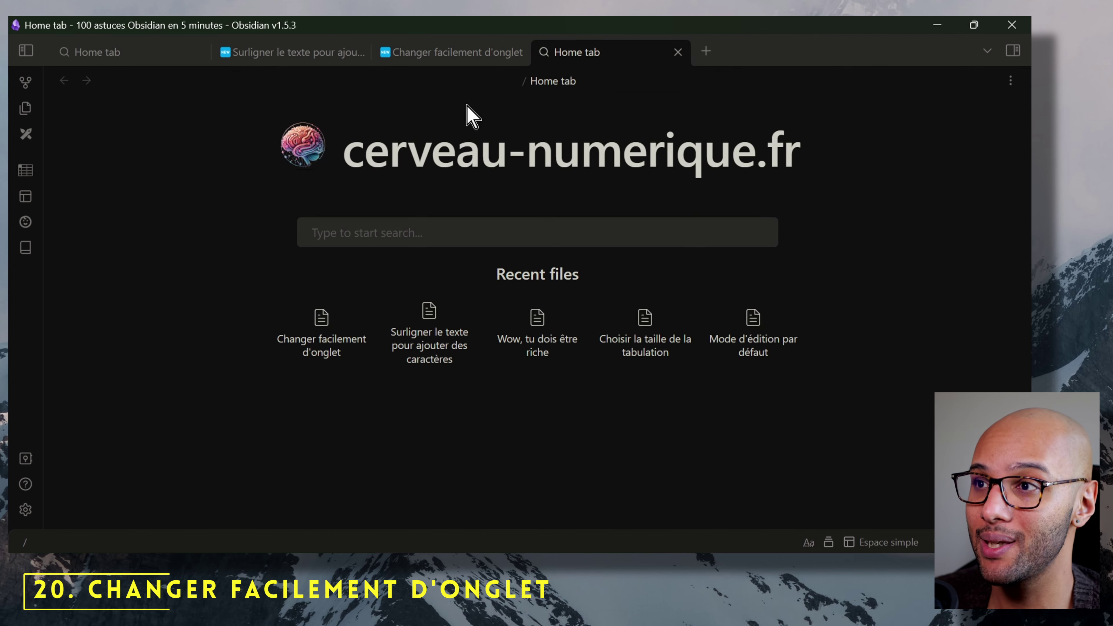
key(ctrl+shift+Tab)
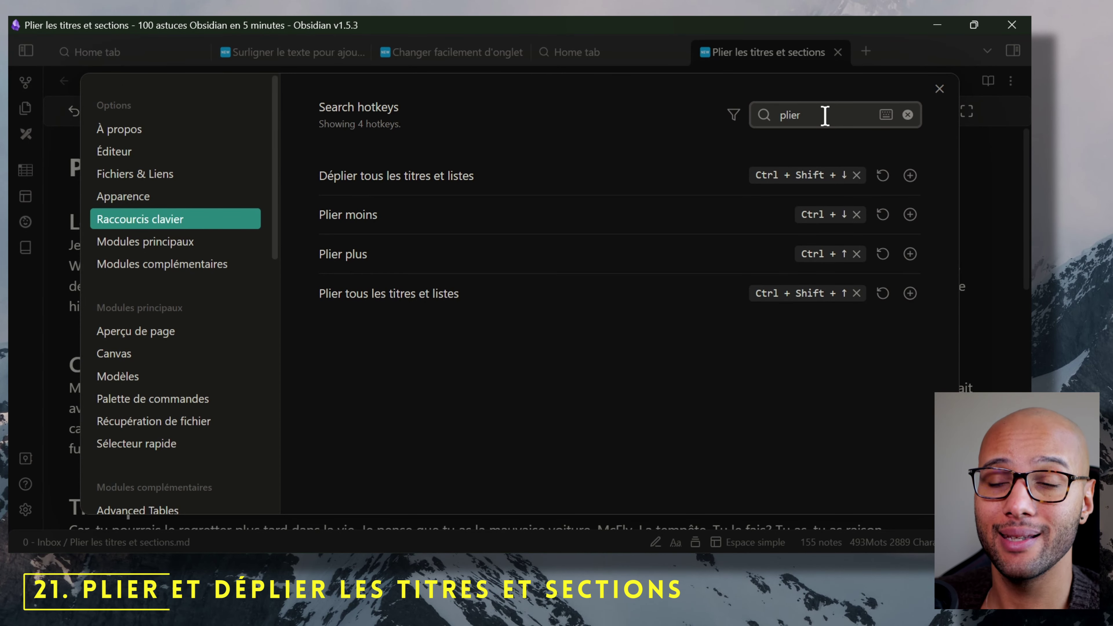
Step: Close the hotkey settings, fold all headings of the "Plier les titres et sections" note, and unfold "Lorem ipsum" followed by the remaining headings
key(Escape)
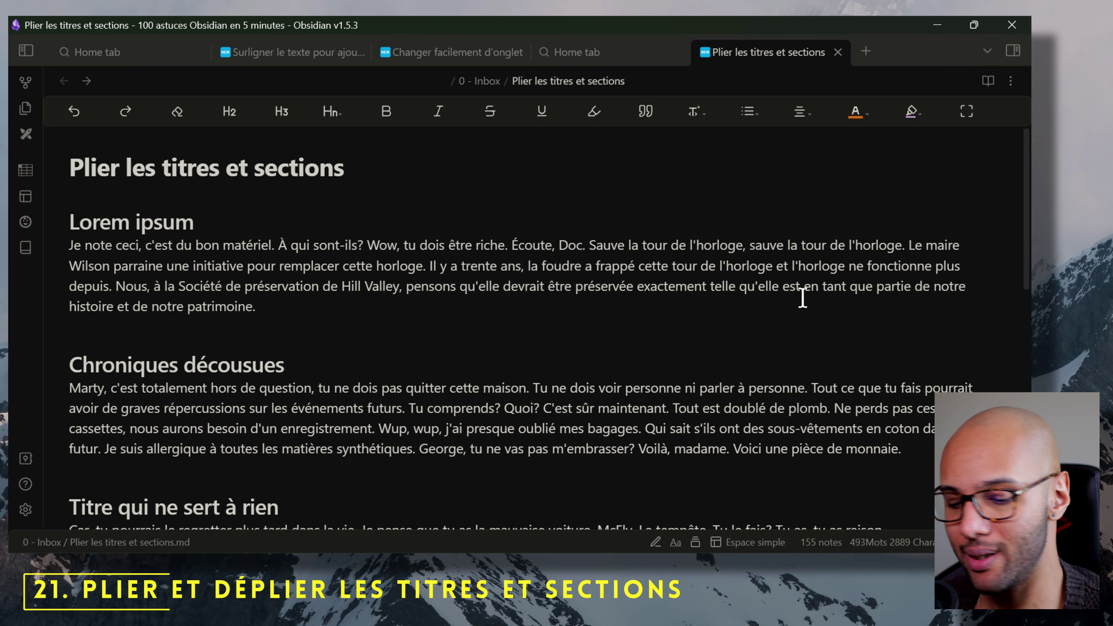
key(ctrl+shift+Up)
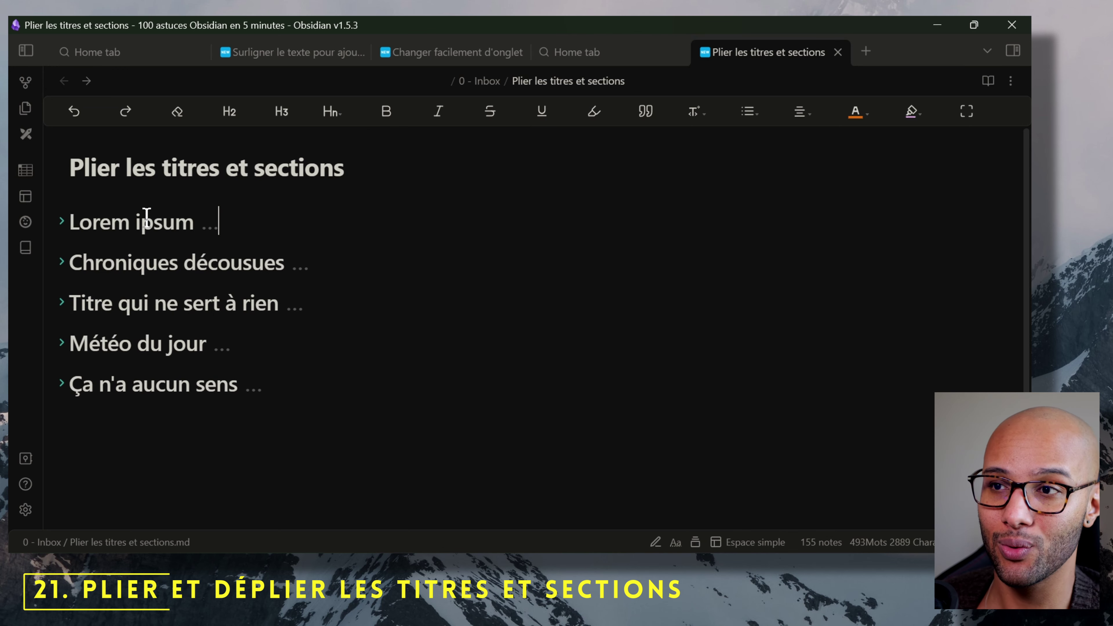
key(ctrl+Down)
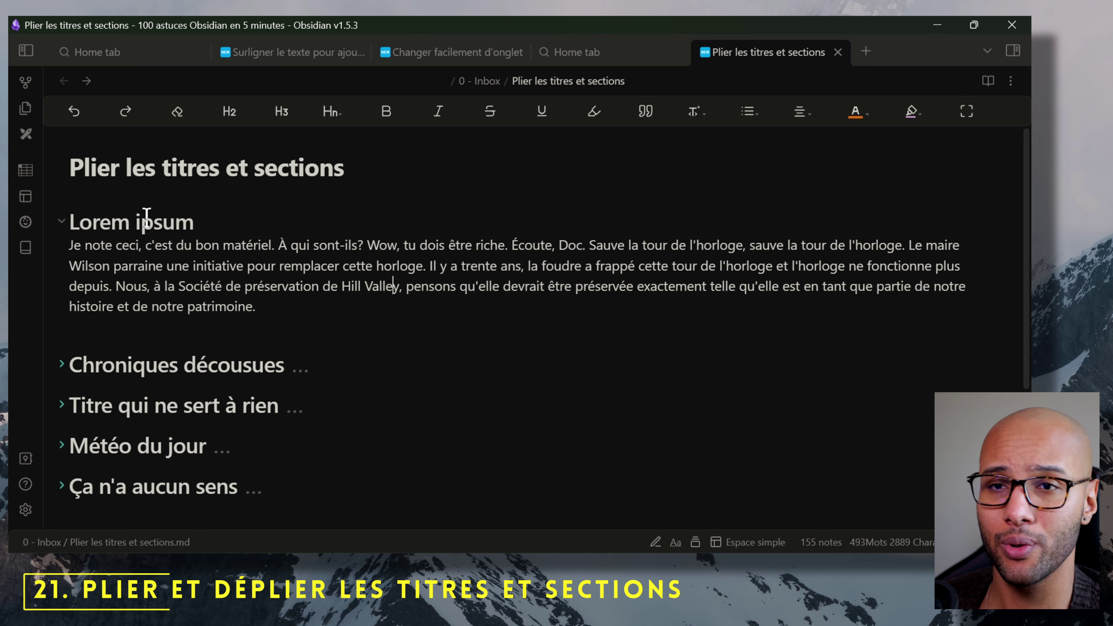
key(ctrl+shift+Down)
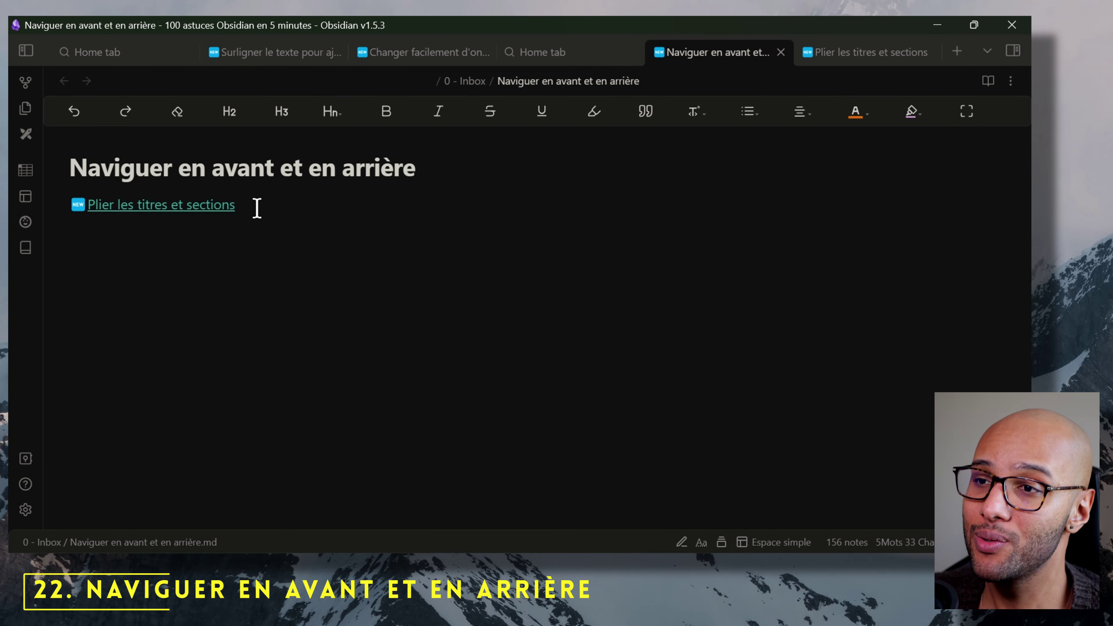
Step: Follow the "Plier les titres et sections" link and navigate back, forward and back again between the two notes
click(192, 214)
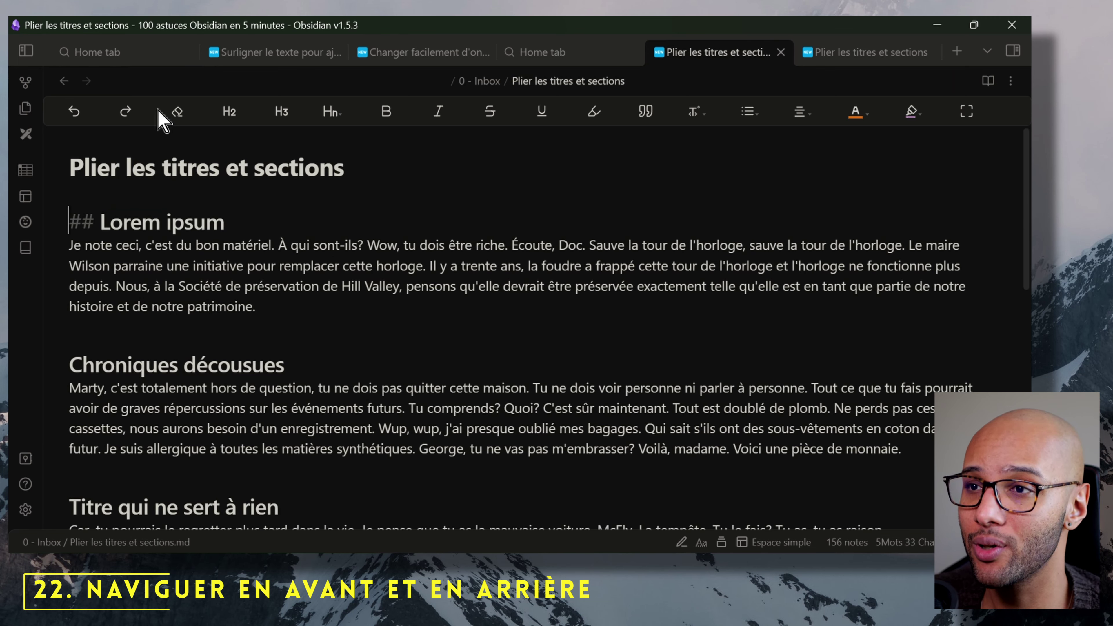
click(65, 81)
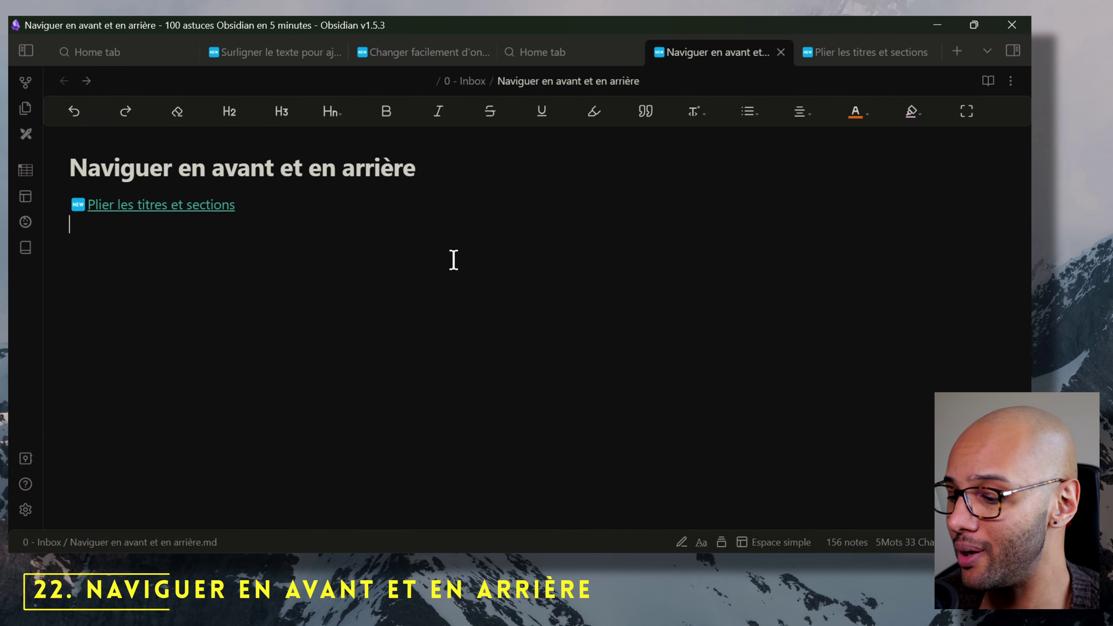
key(ctrl+alt+Right)
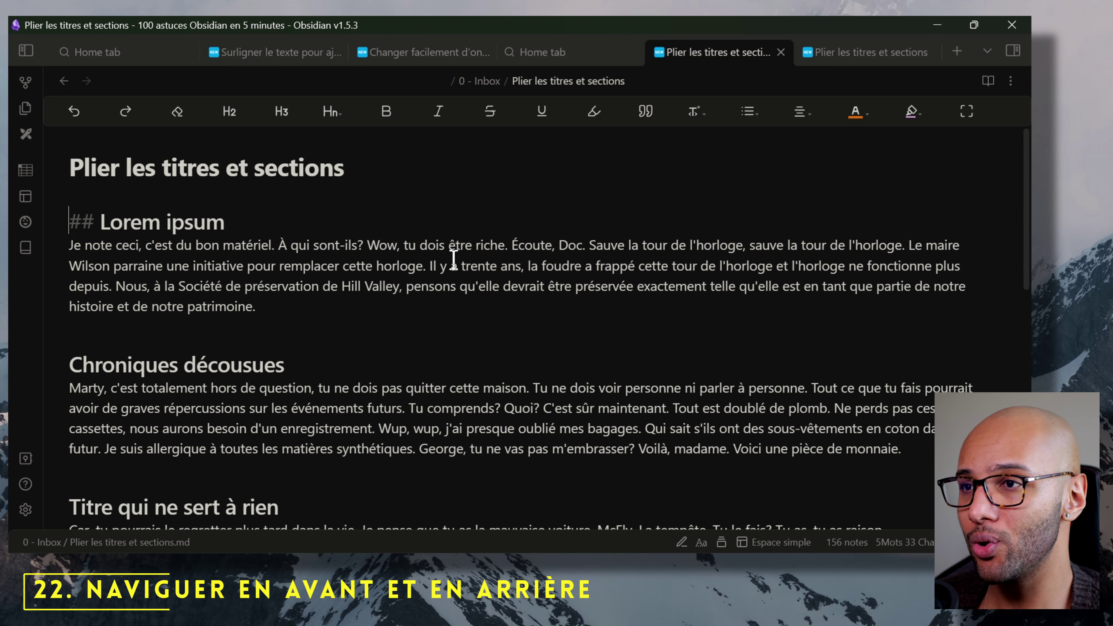
key(ctrl+alt+Left)
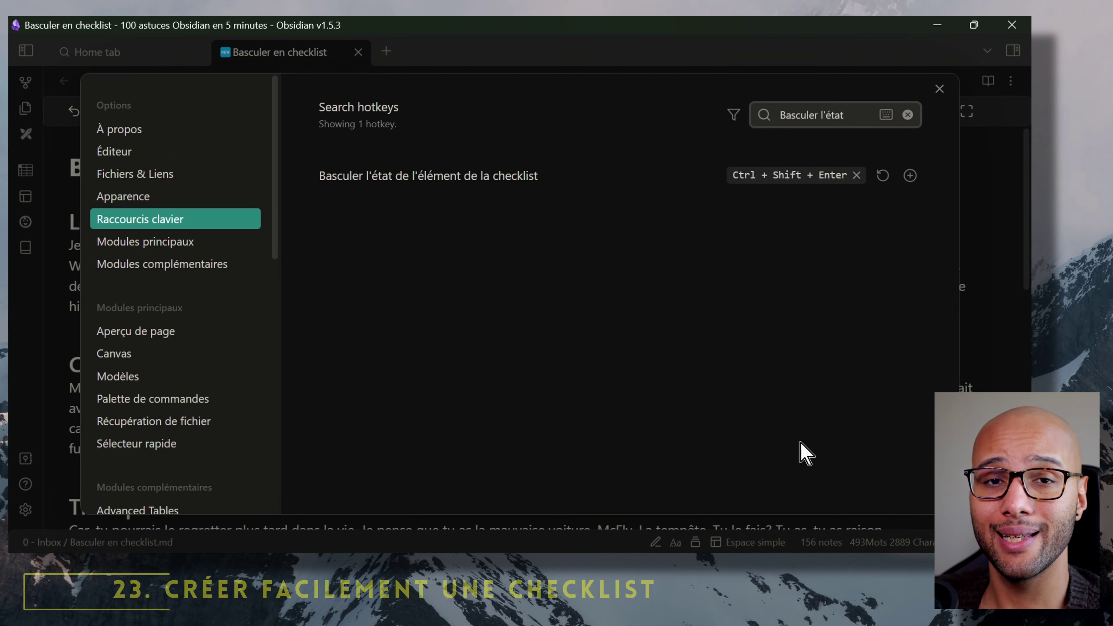
Step: Add the line "Ligne" below the Lorem ipsum paragraph and turn it into a checklist item
key(Escape)
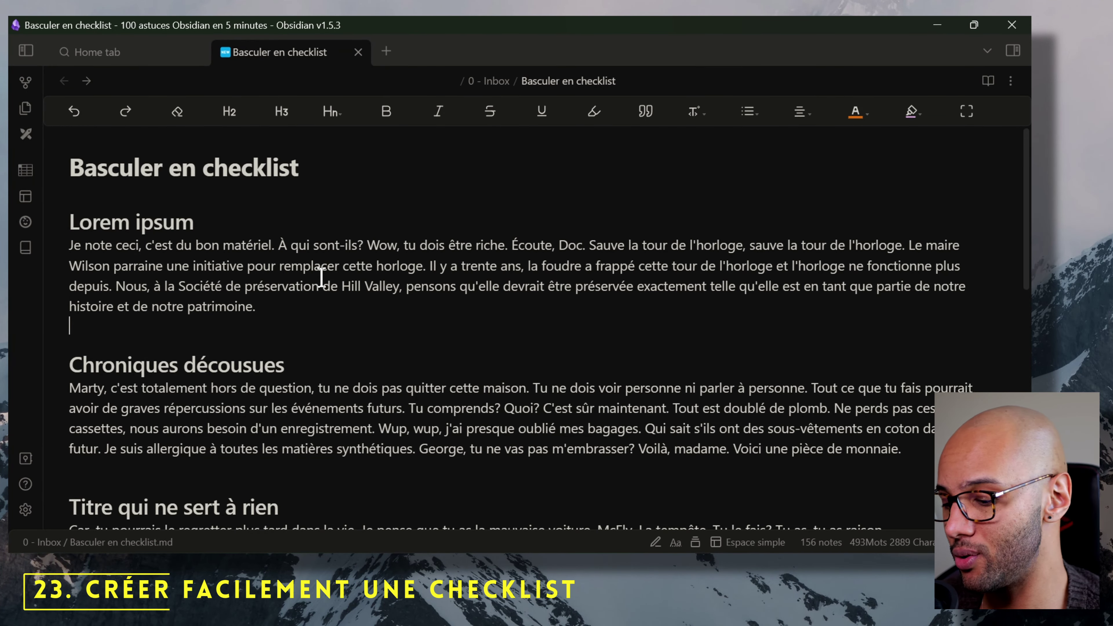
text(Ligne)
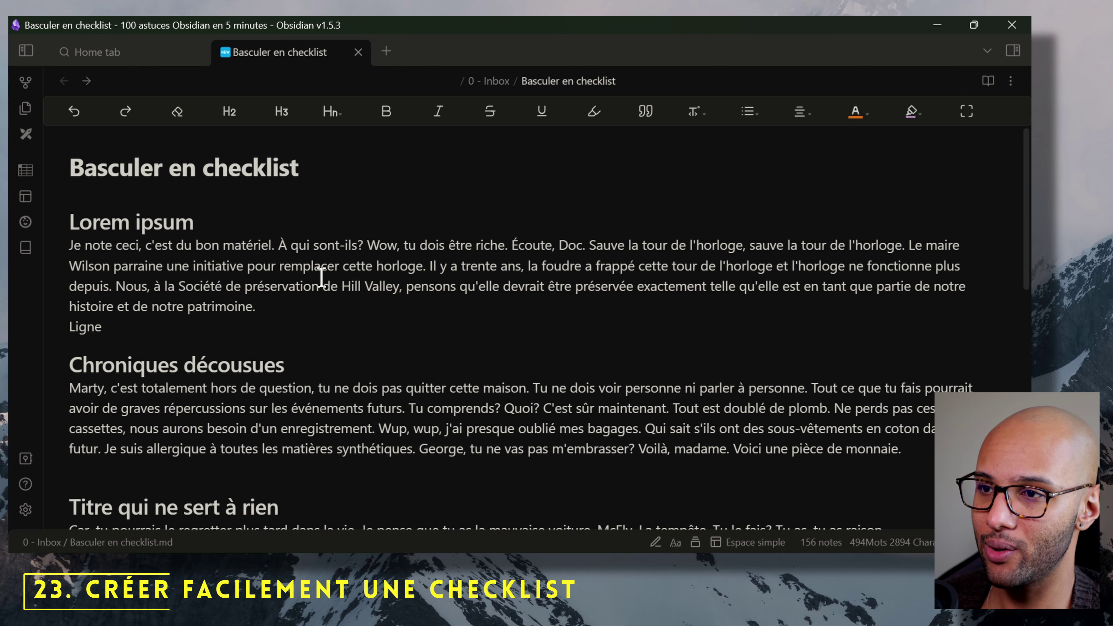
key(ctrl+l)
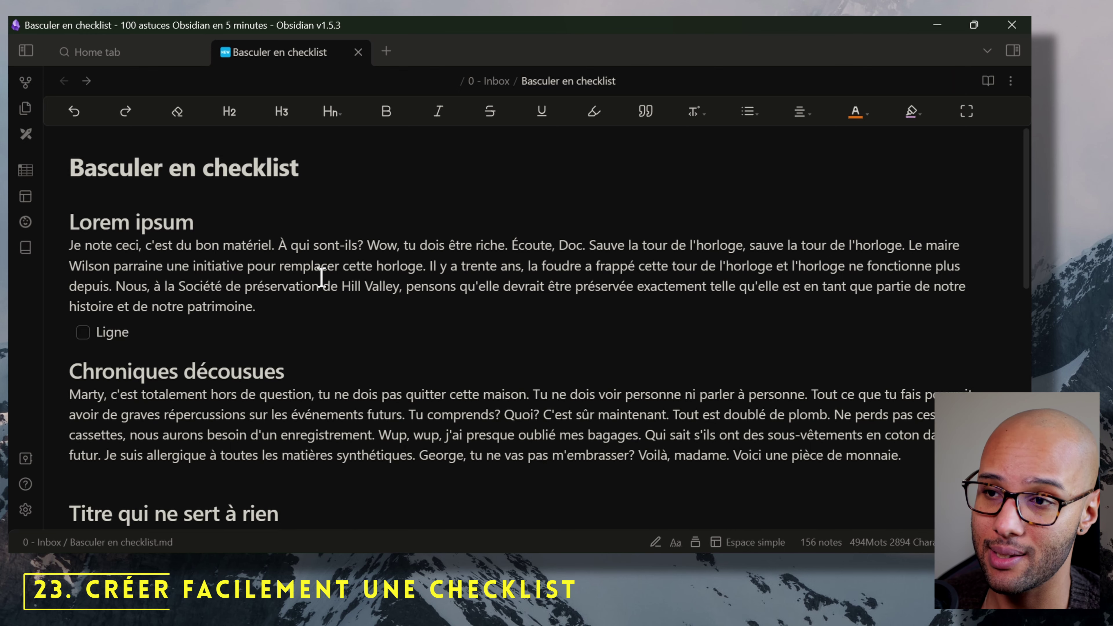
Step: Undo the checklist conversion and the added "Ligne" text, and place the cursor at the end of the "Chroniques décousues" paragraph
key(ctrl+z)
key(ctrl+z)
click(929, 454)
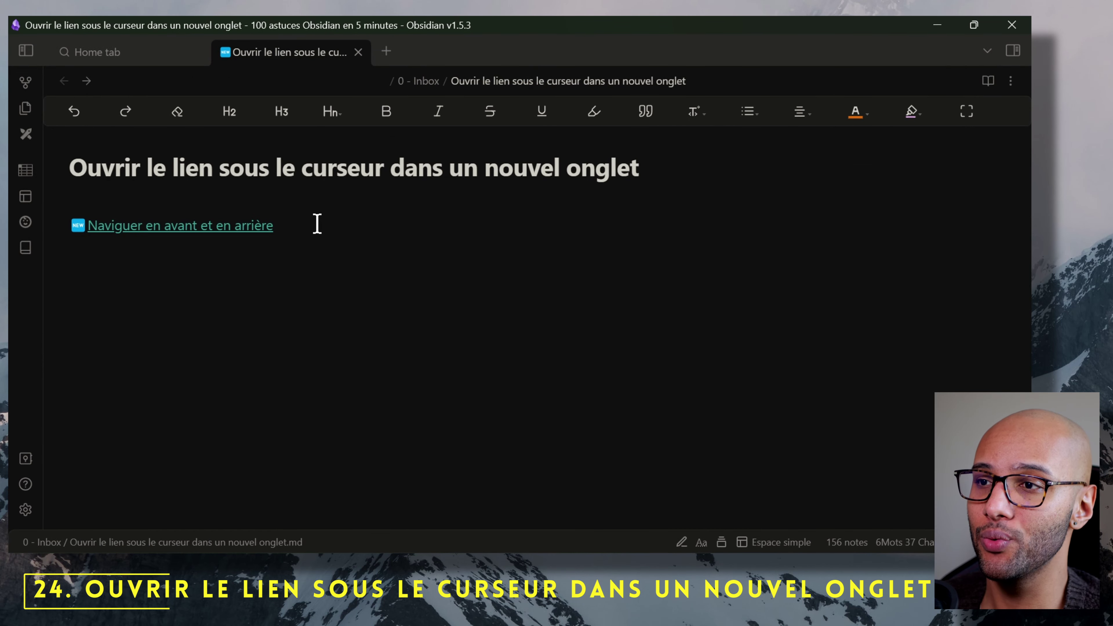
Step: Open the "Naviguer en avant et en arrière" link in a new tab, and open it in a new window
ctrl+click(221, 228)
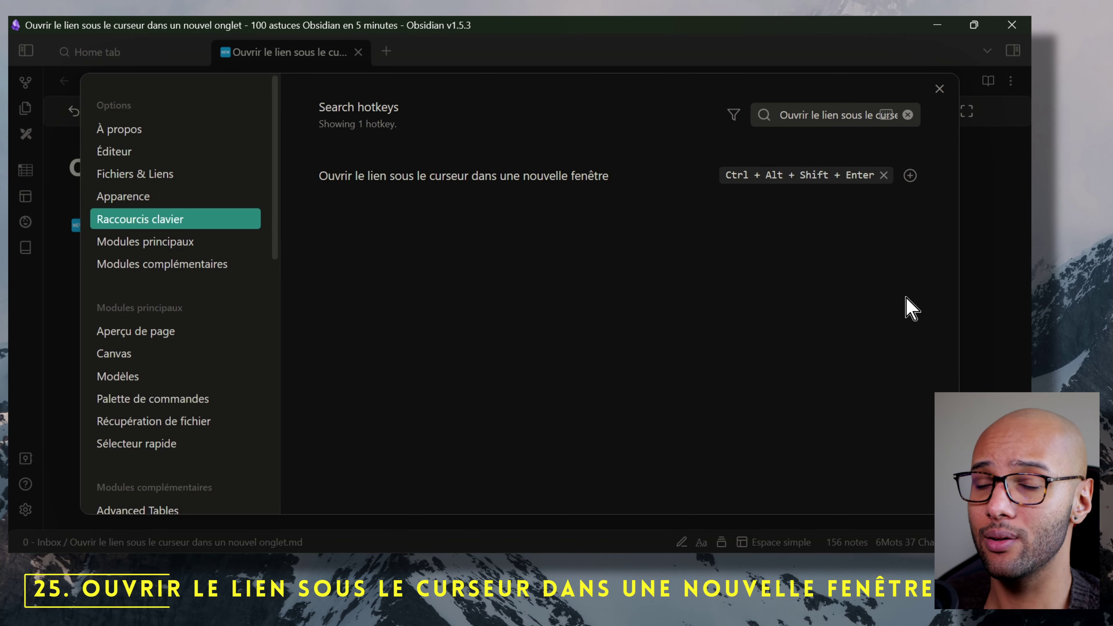
key(Escape)
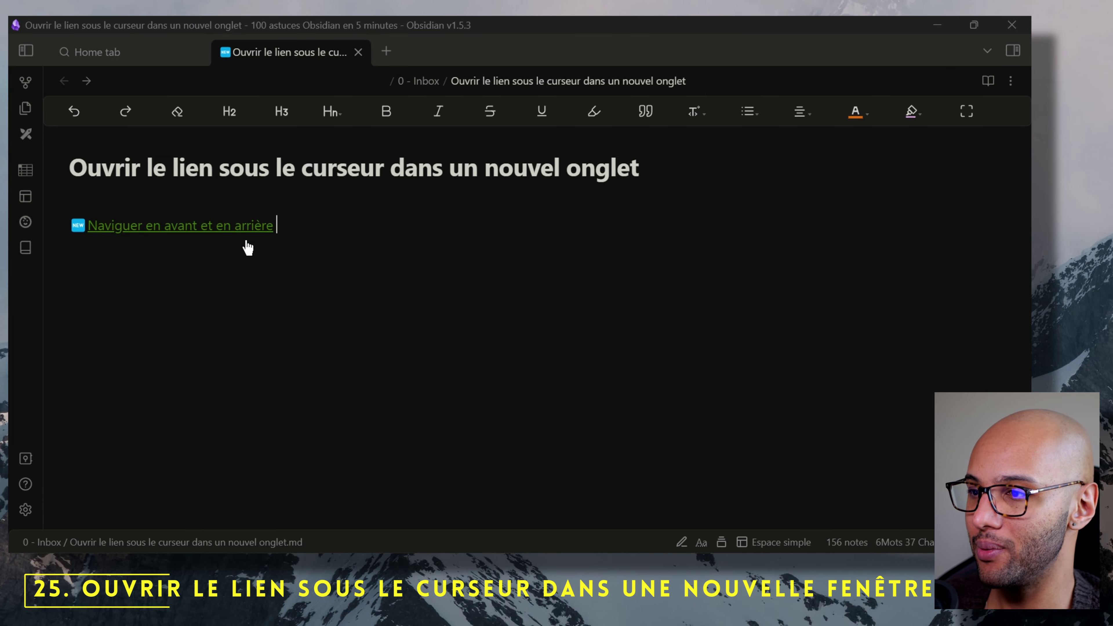
key(ctrl+alt+shift+Return)
drag(489, 140, 490, 136)
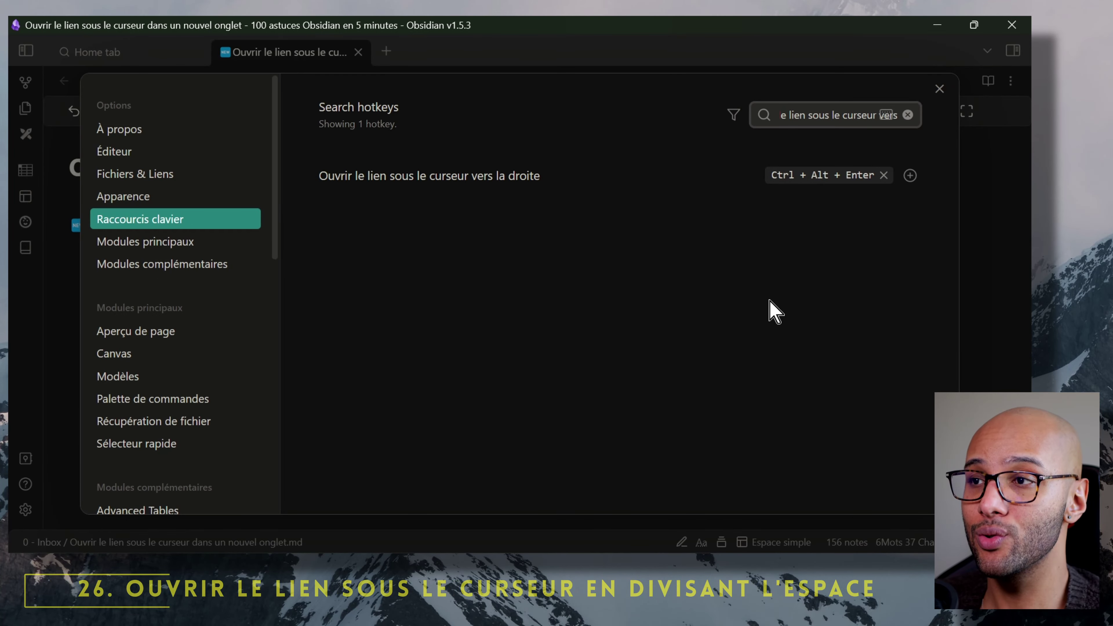
Step: Close the hotkey settings and open the "Naviguer en avant et en arrière" link in a split to the right of the note
key(Escape)
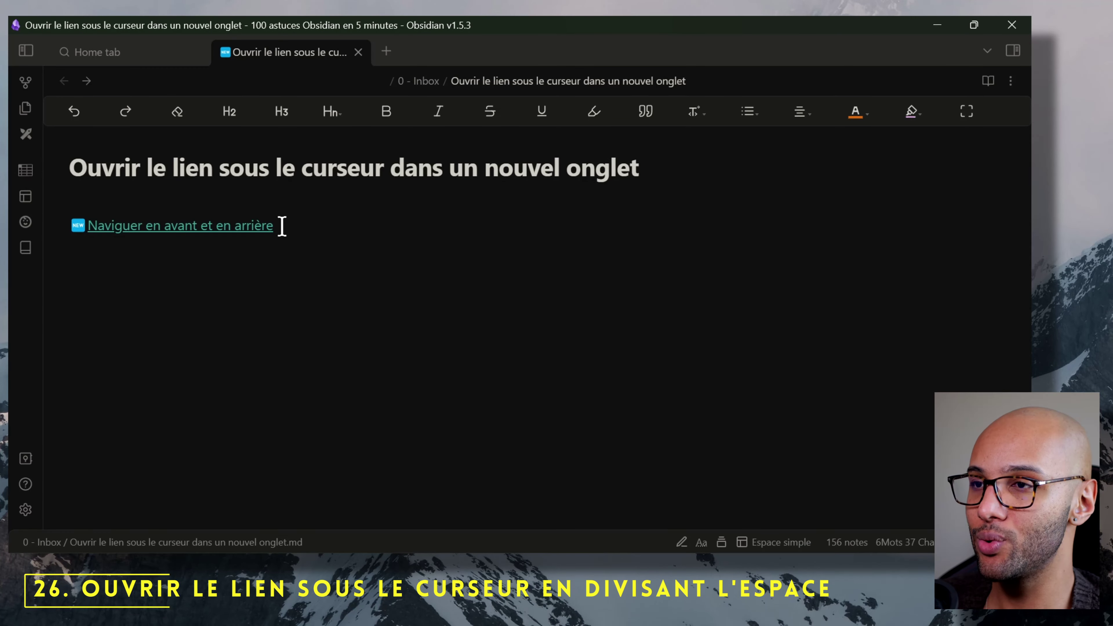
mouse_move(235, 230)
key(ctrl+alt+Return)
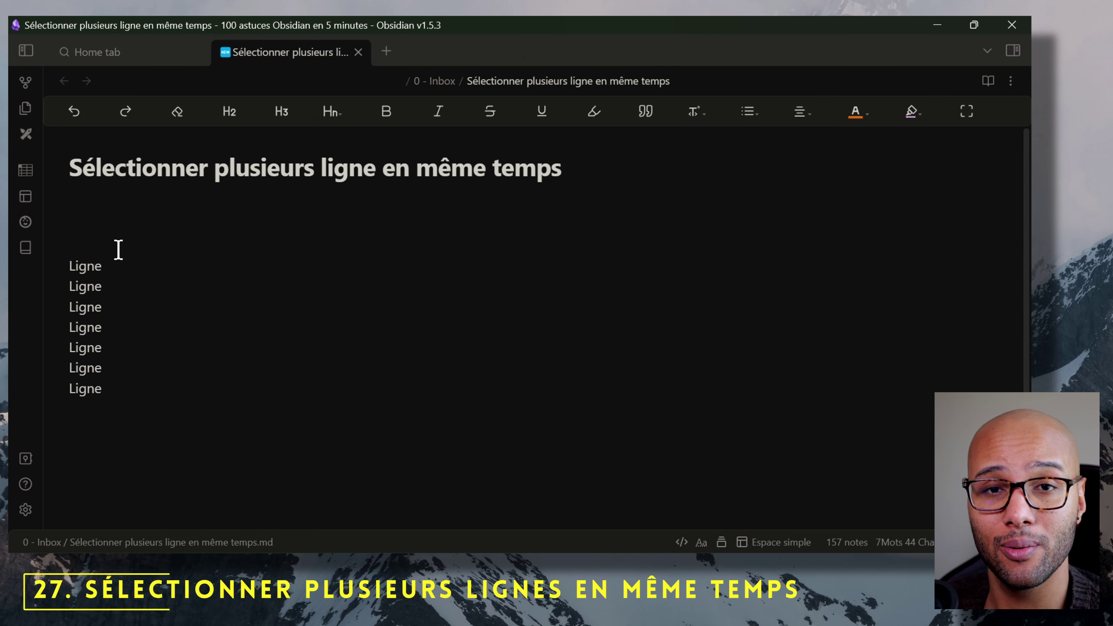
Step: Place a cursor at the start of all seven "Ligne" lines and turn them into "-" bullet items simultaneously
click(90, 243)
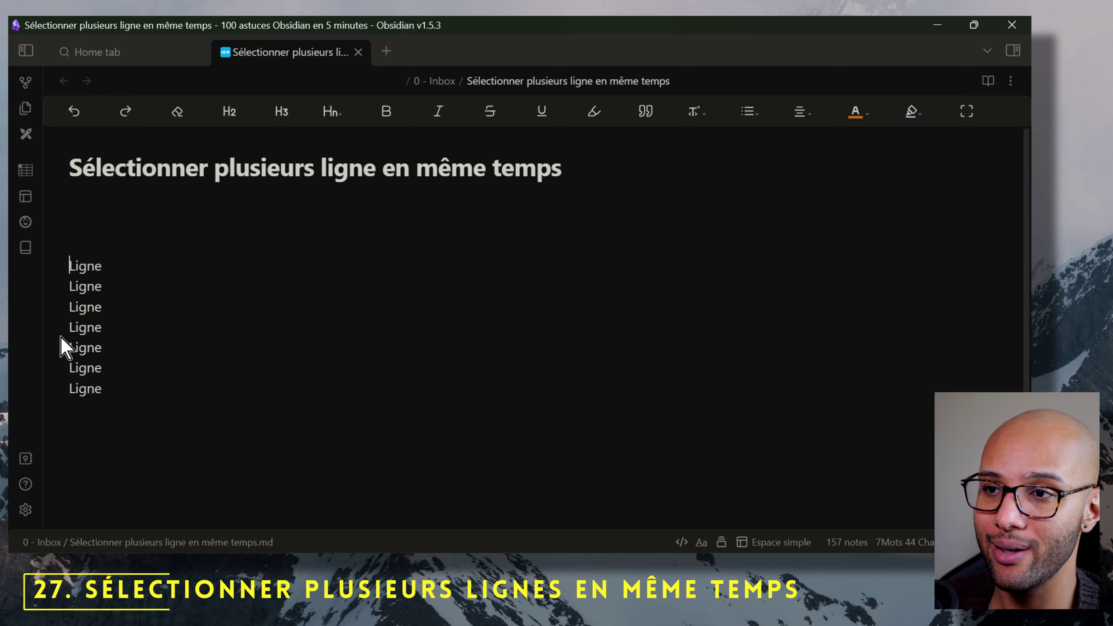
alt+shift+click(69, 390)
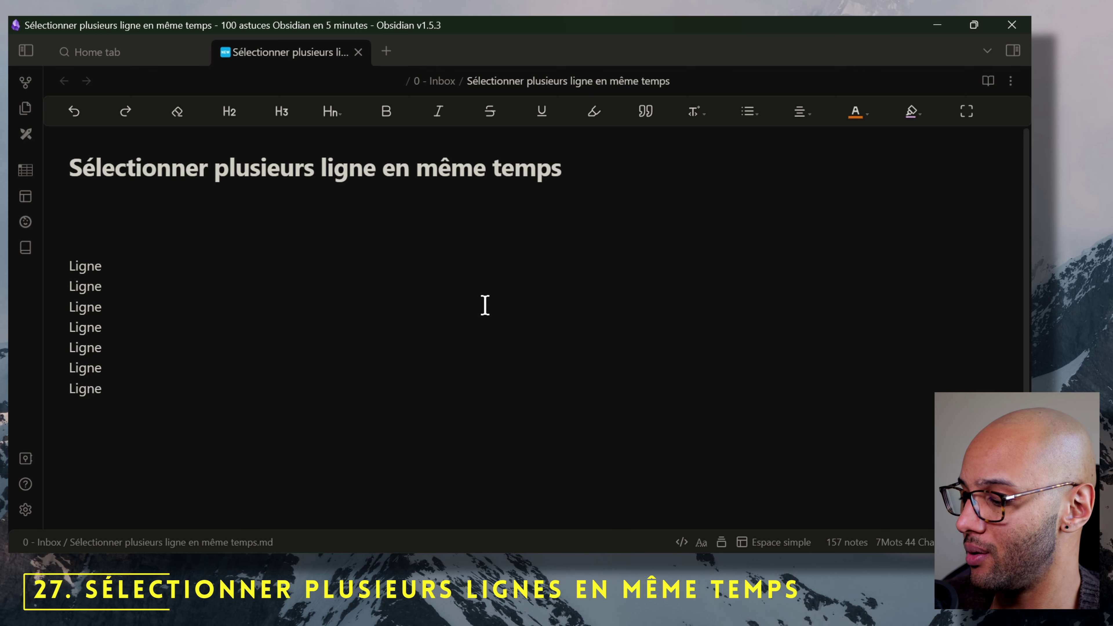
text(-)
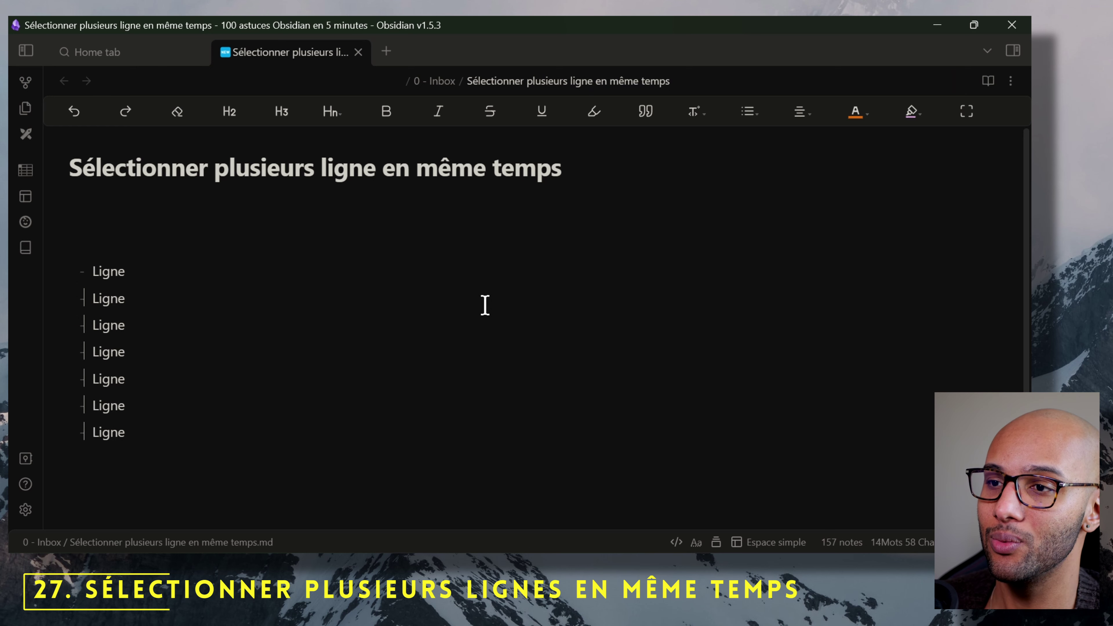
Step: Move the cursors to the end of all seven lines, add a space to each, and delete the last two characters of each
key(Right)
key(Right)
key(Right)
key(Right)
key(Right)
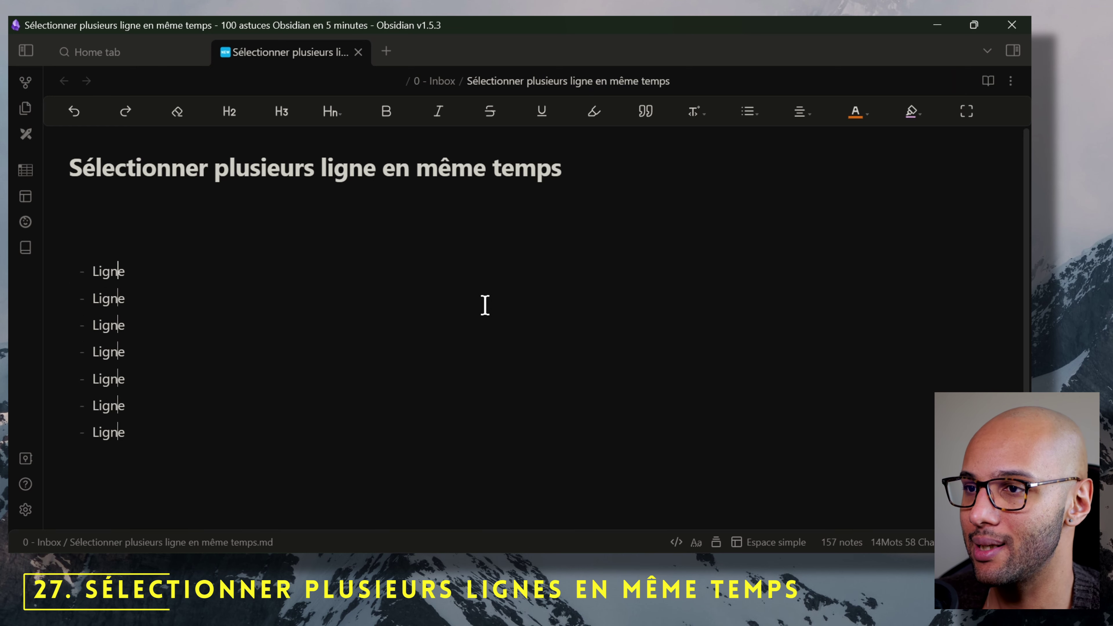
text(*)
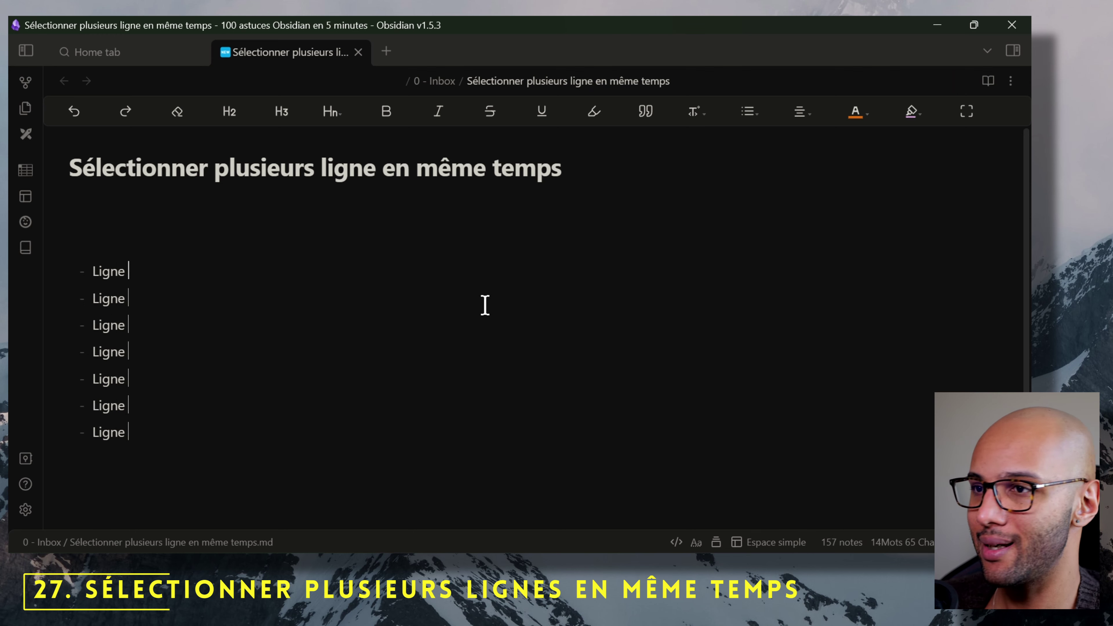
key(BackSpace)
key(BackSpace)
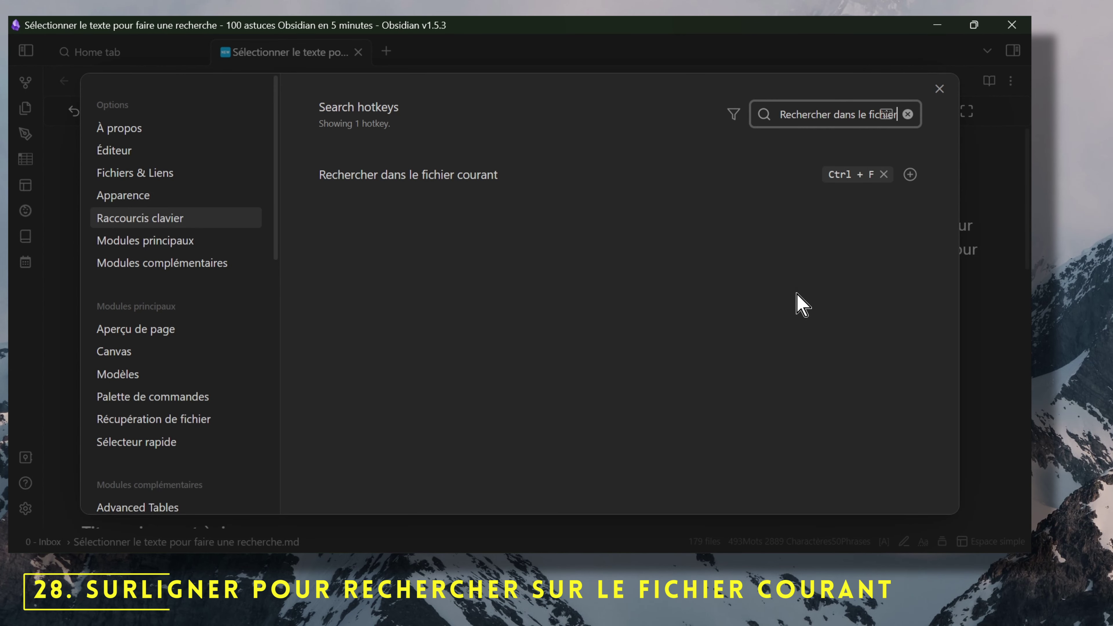
Step: Select "dois" in the Lorem ipsum paragraph, search the current file for it, and go to the next match
key(Escape)
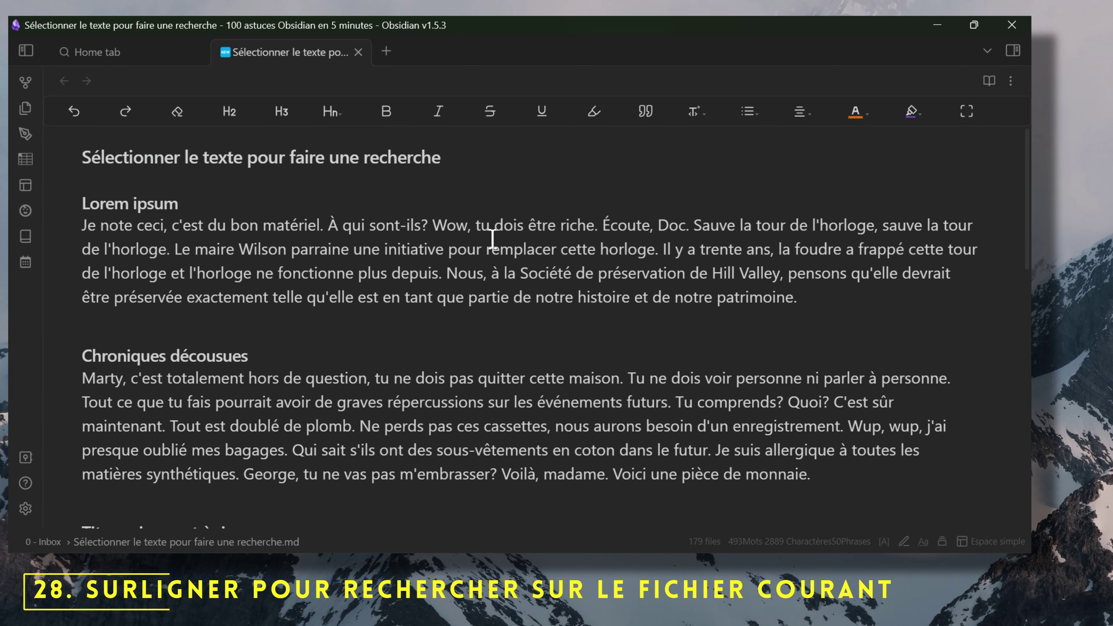
drag(433, 224, 523, 229)
key(ctrl+f)
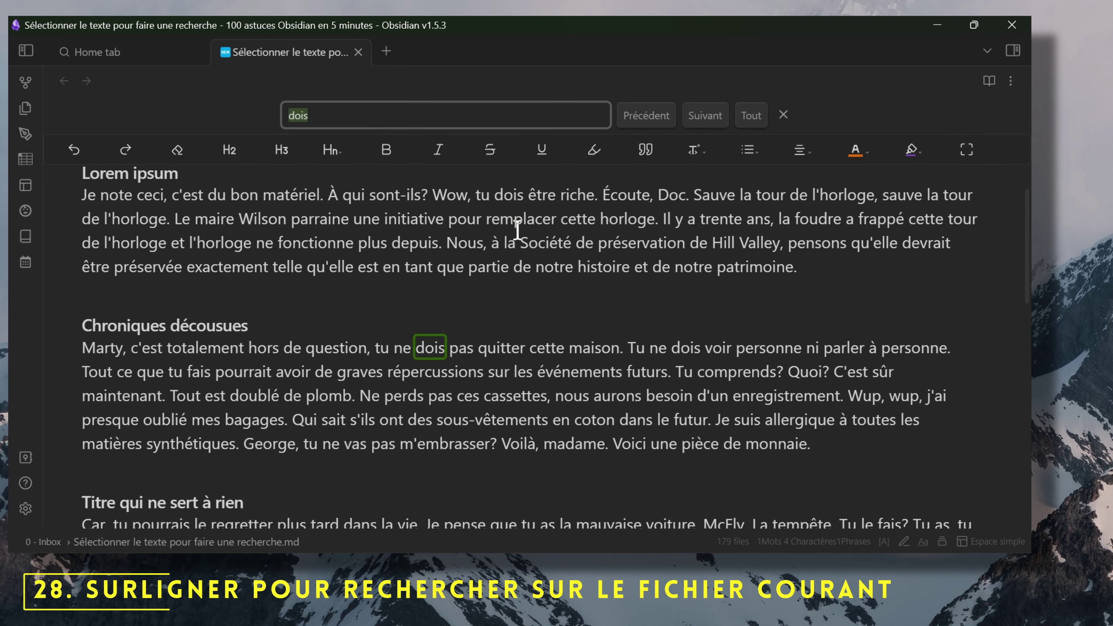
click(709, 116)
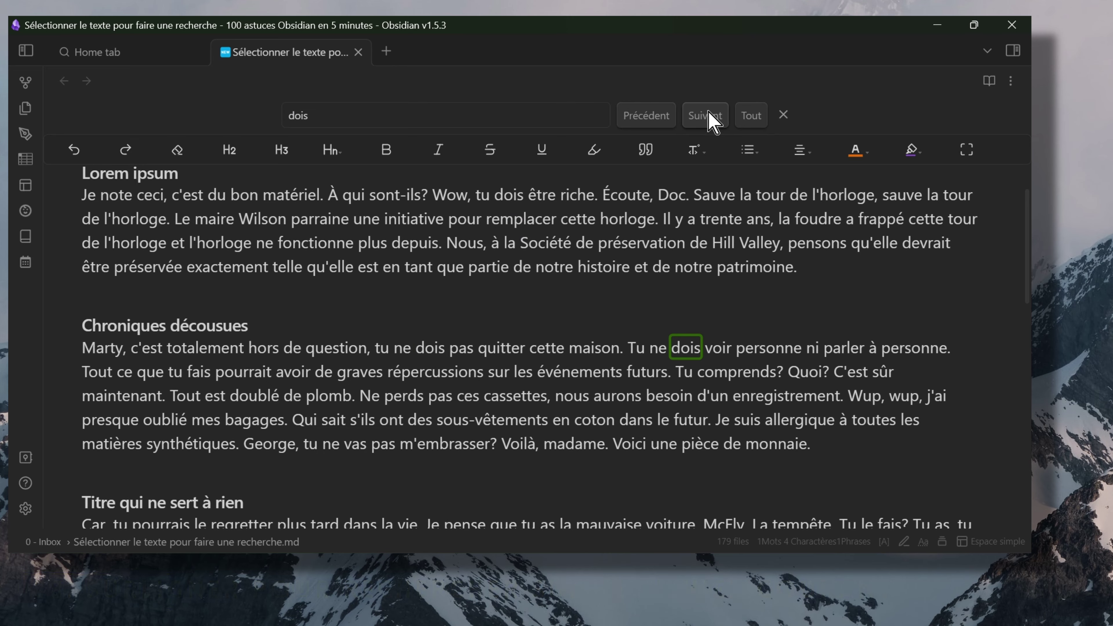
Step: Advance to the next match of "dois" in the current file search
click(712, 115)
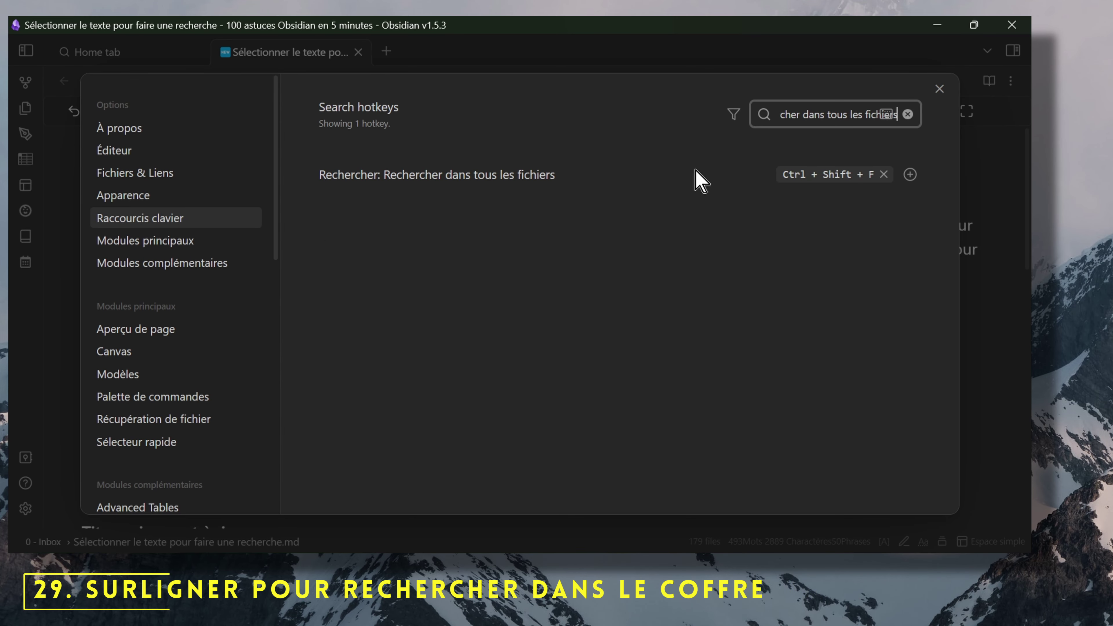
Step: Close the hotkey settings, select "dois" in the Lorem ipsum paragraph and search all vault files for it
key(Escape)
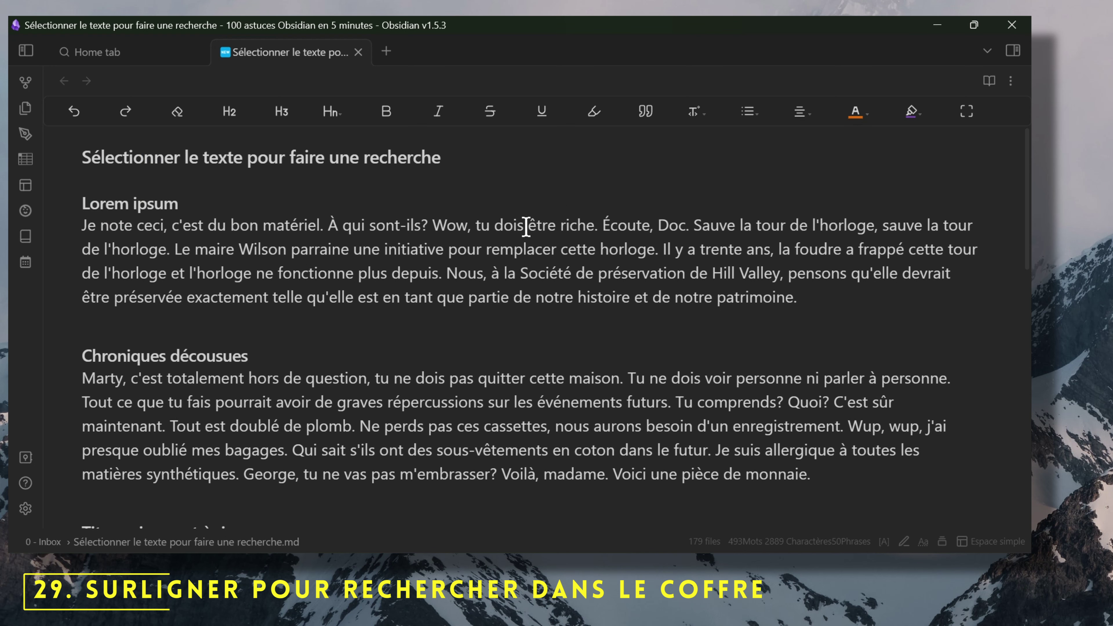
drag(494, 227, 523, 226)
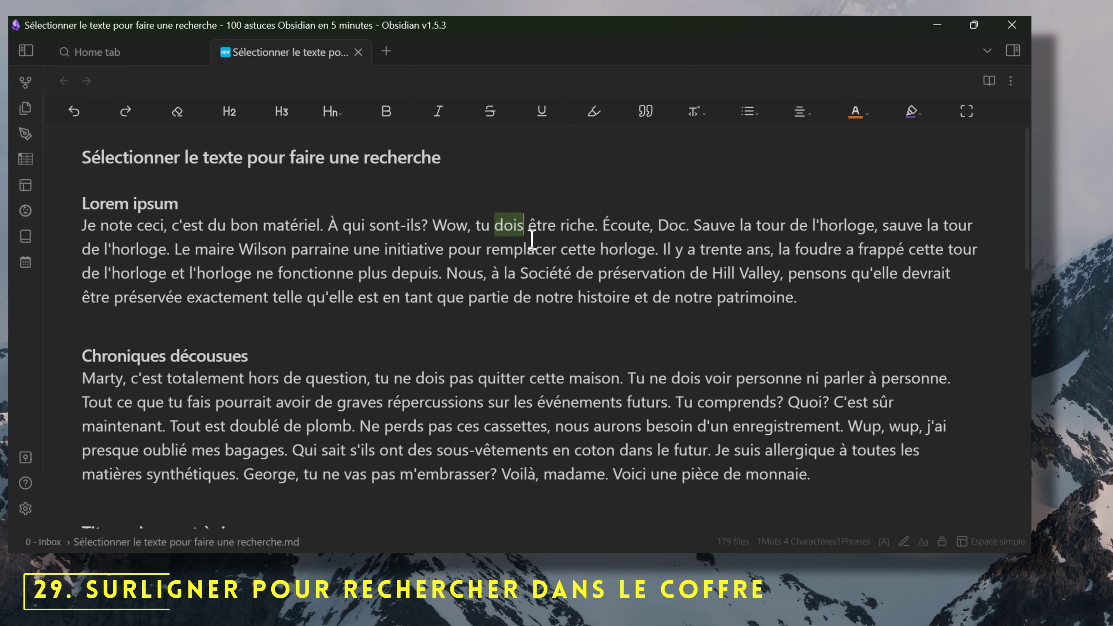
key(ctrl+shift+f)
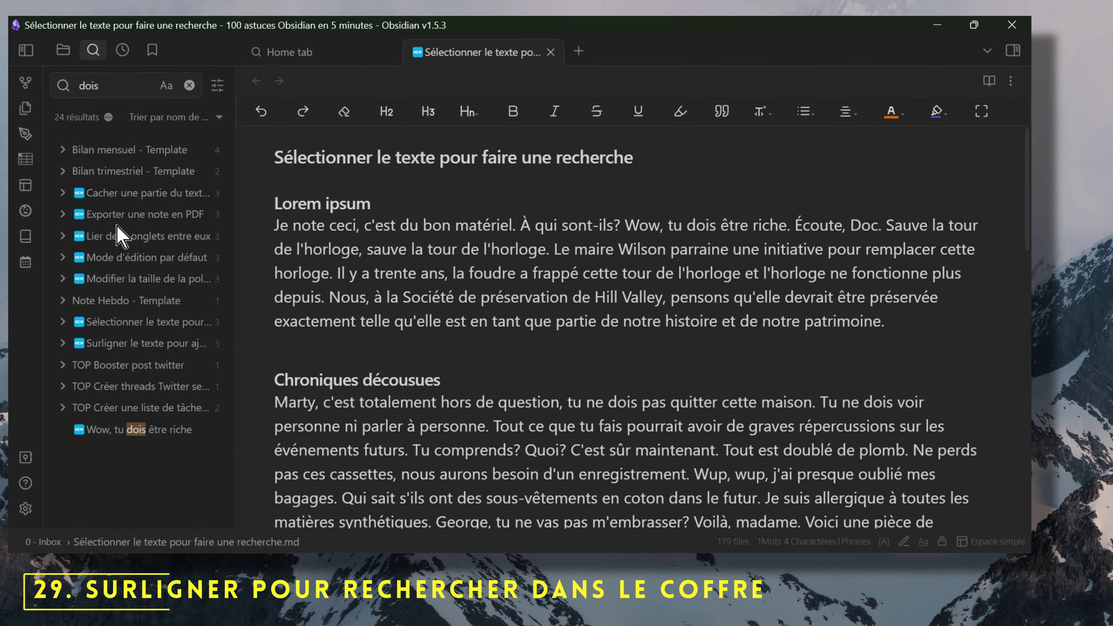
Step: Expand "Exporter une note en PDF" in the search results and open its first matching excerpt
click(61, 214)
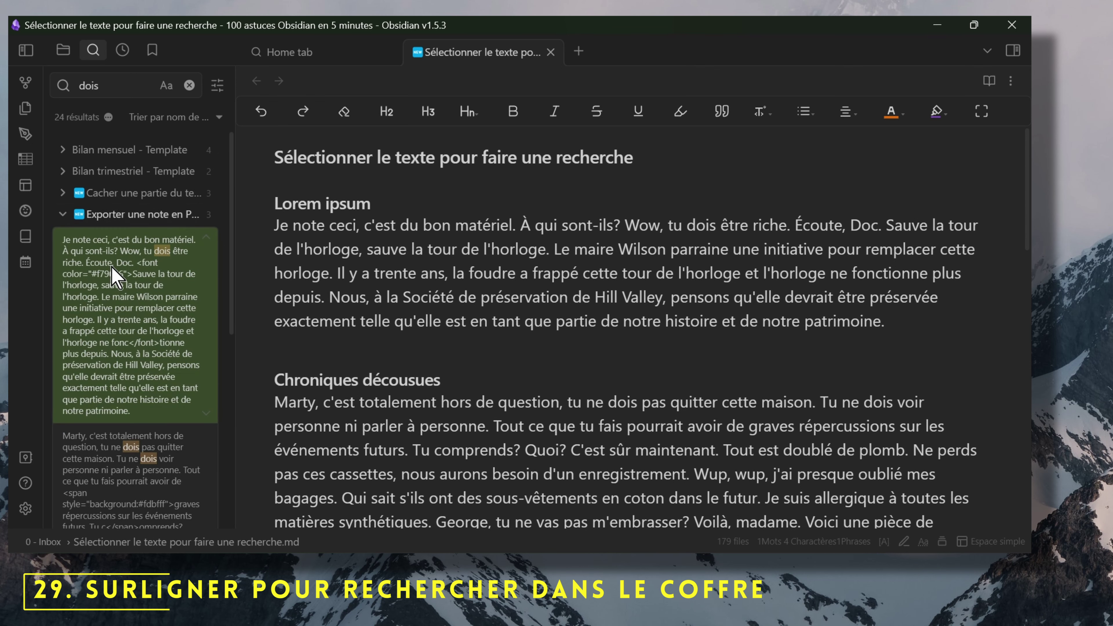
click(128, 282)
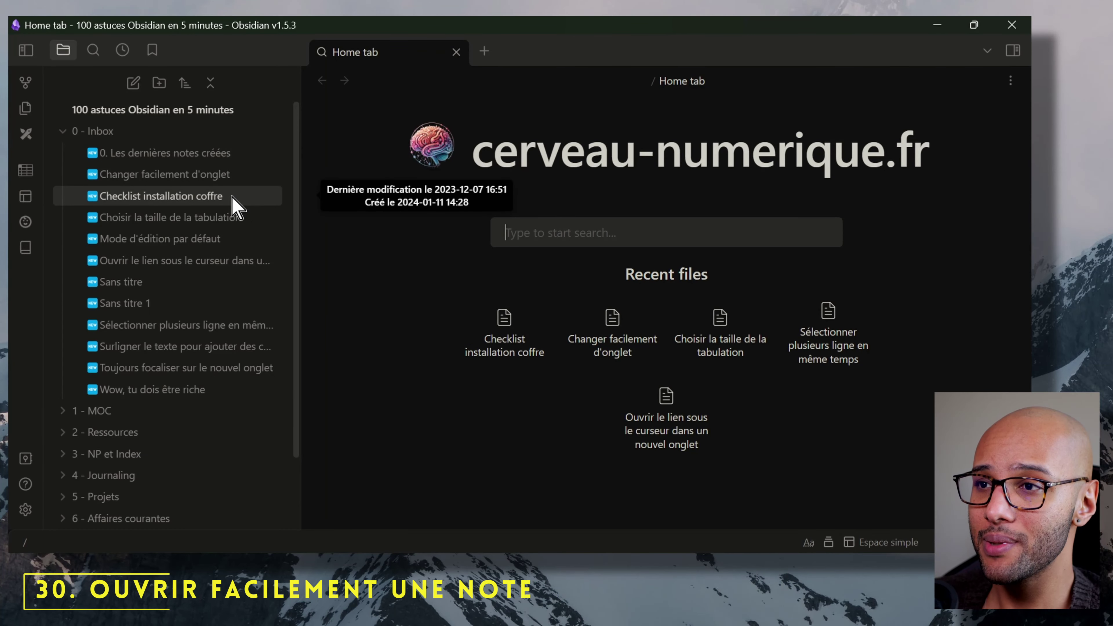
Step: Open "Checklist installation coffre", "Choisir la taille de la tabulation" and the "Ouvrir le lien sous le curseur" note from the file explorer as tabs
drag(232, 197, 381, 51)
drag(193, 217, 510, 50)
drag(142, 261, 643, 44)
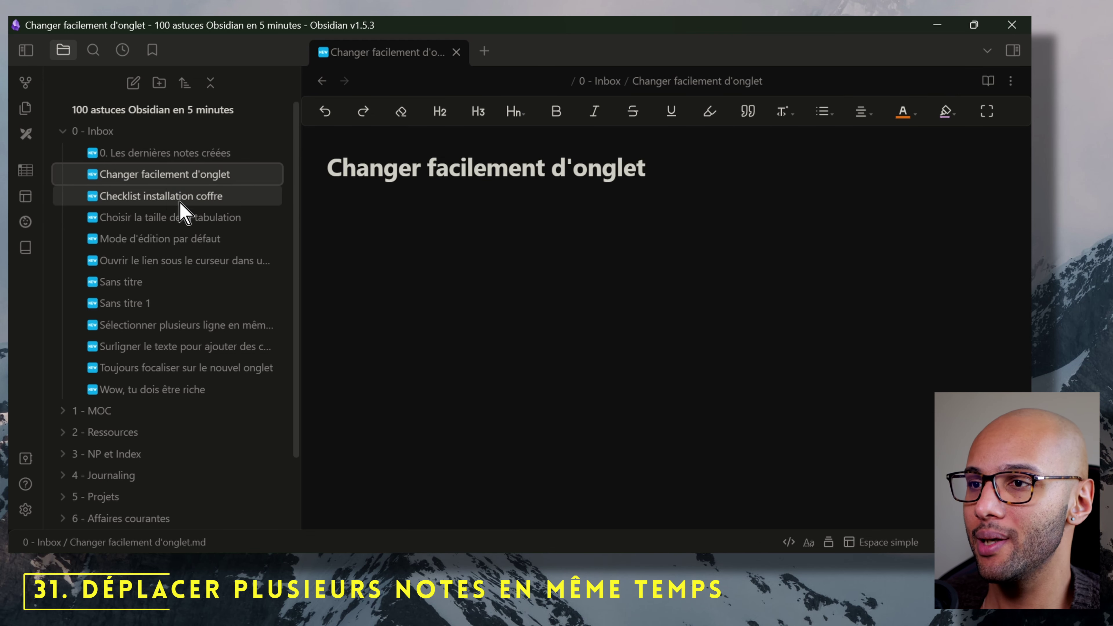
Step: Move the notes from "Changer facilement d'onglet" through "Sans titre 1" into the "1 - MOC" folder and expand that folder
shift+click(191, 296)
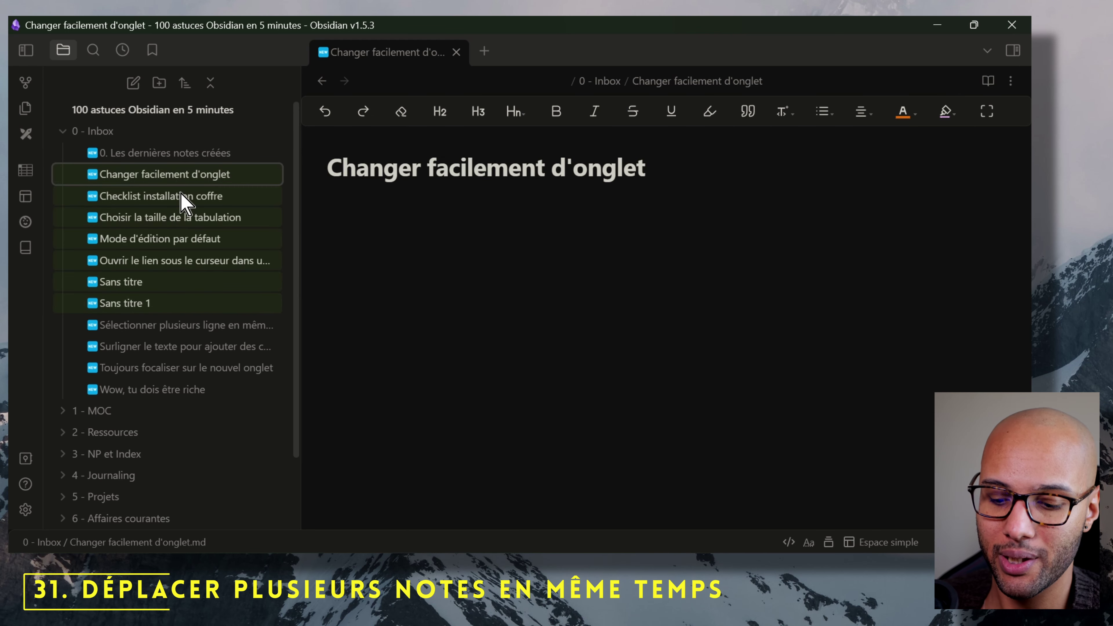
drag(182, 231, 130, 407)
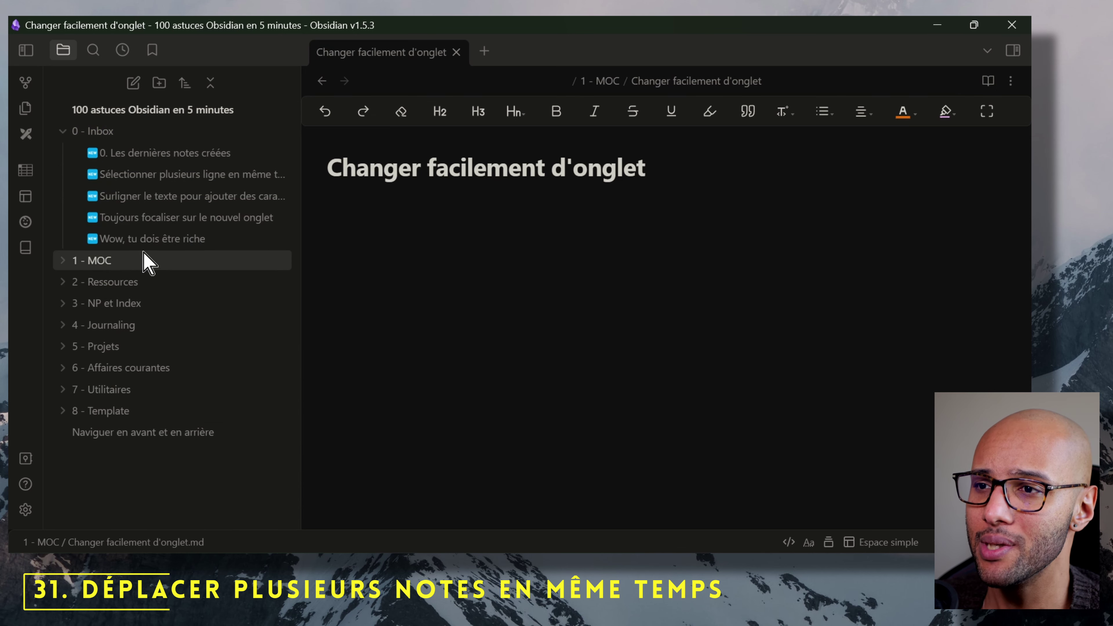
click(144, 258)
scroll(144, 259, down, 2)
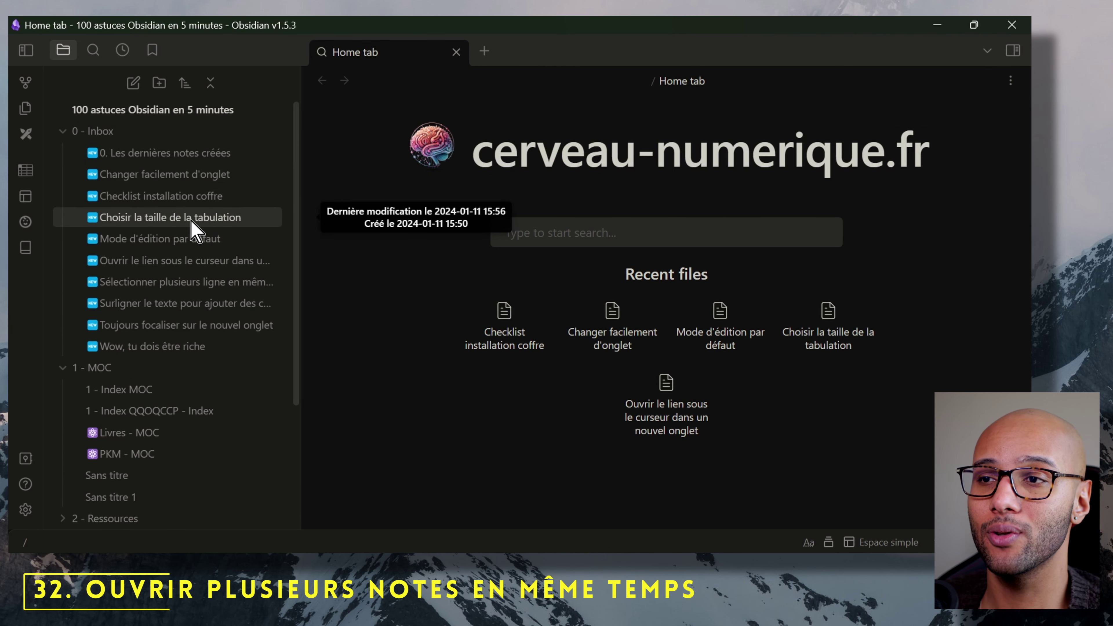
Step: Select the notes from "Choisir la taille de la tabulation" through "Toujours focaliser sur le nouvel onglet" and open them together as tabs
click(166, 219)
shift+click(165, 327)
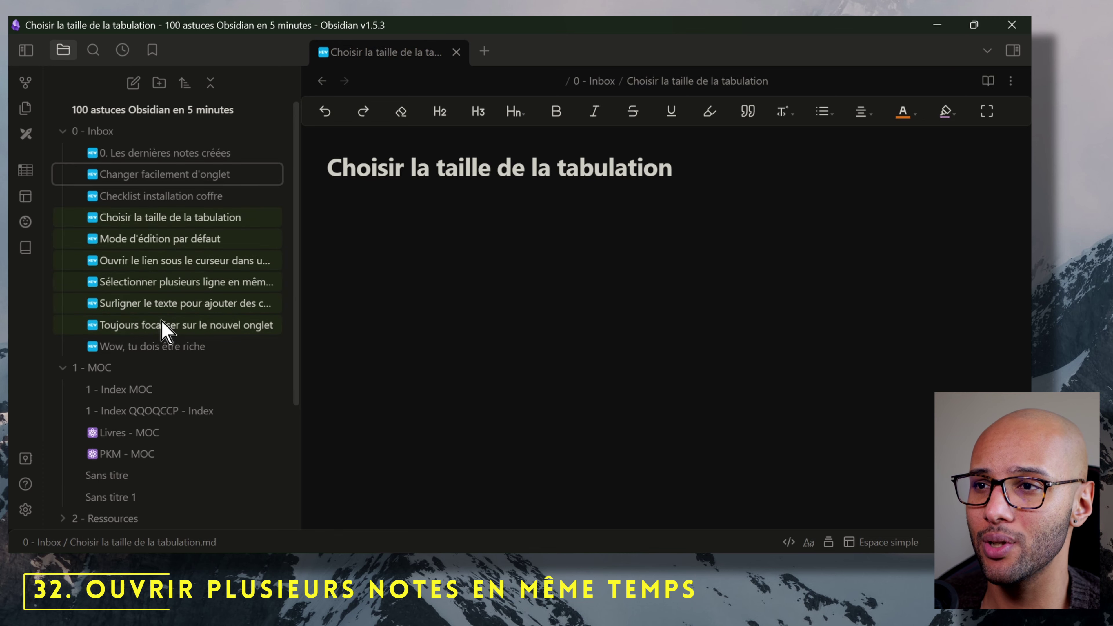
drag(141, 241, 499, 54)
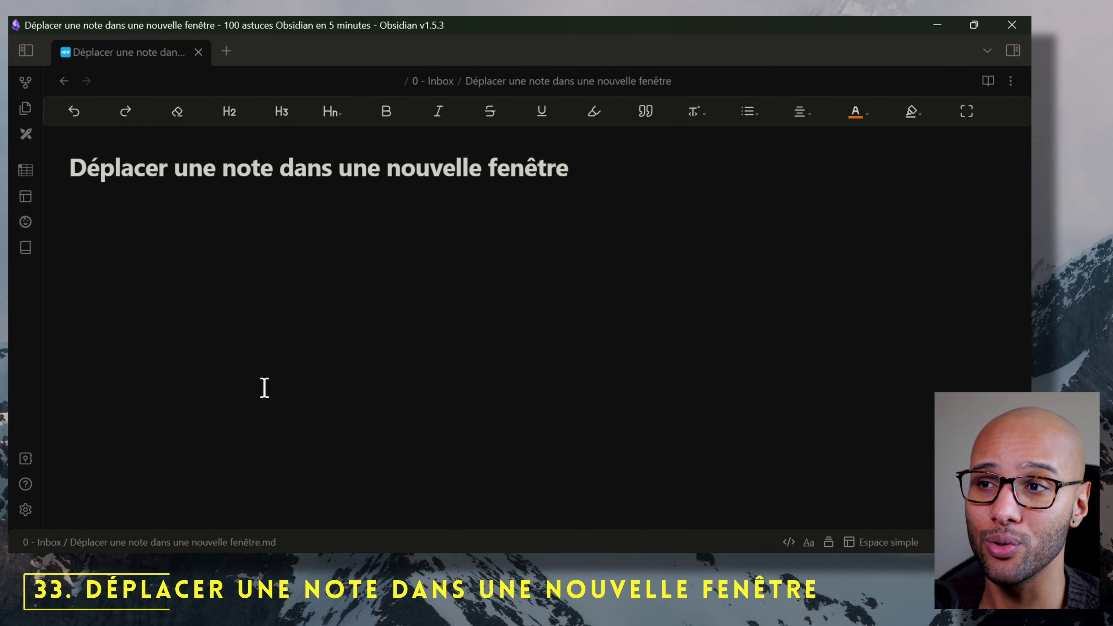
Step: Move the "Déplacer une note dans une nouvelle fenêtre" note into a new window
right_click(162, 53)
scroll(211, 151, down, 2)
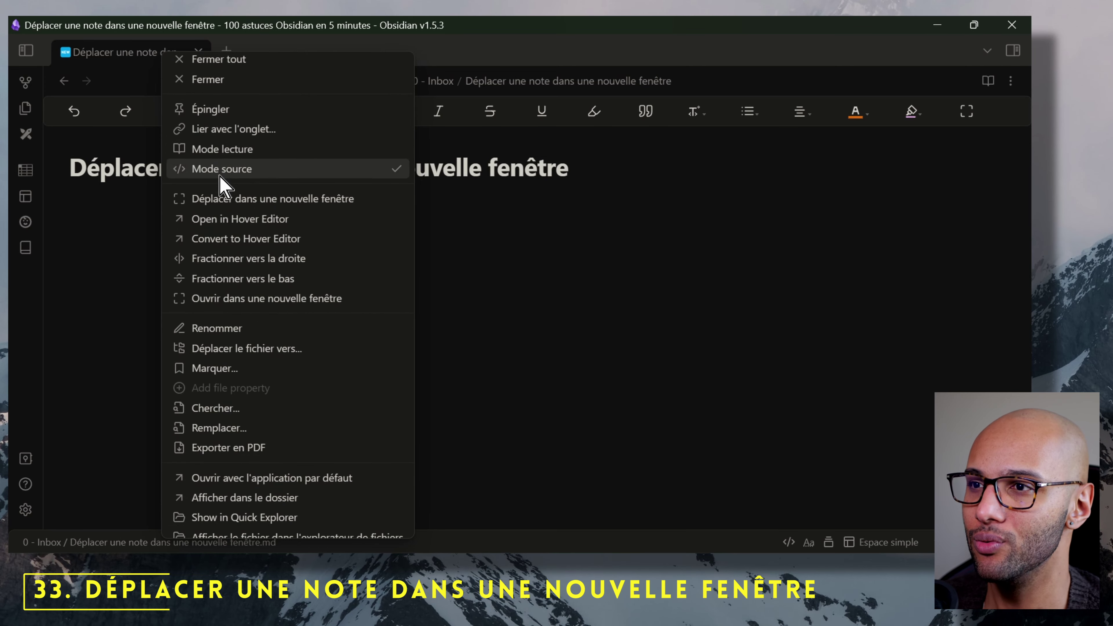
click(221, 193)
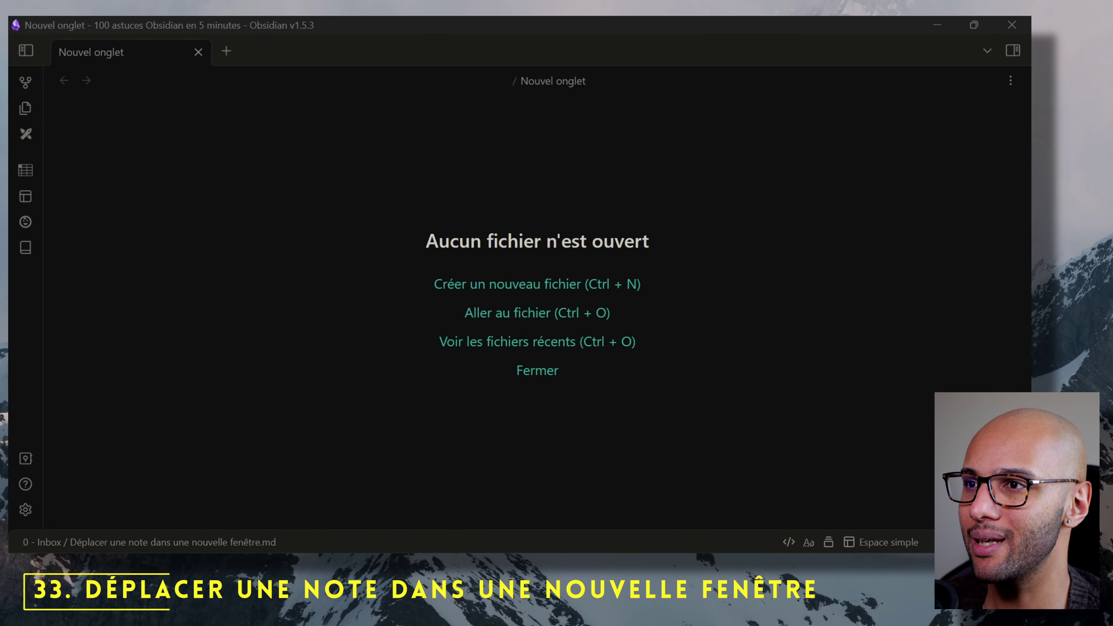
Step: Return the "Déplacer une note dans une nouvelle fenêtre" tab to the main window and pull it back out of the window
drag(417, 197, 143, 61)
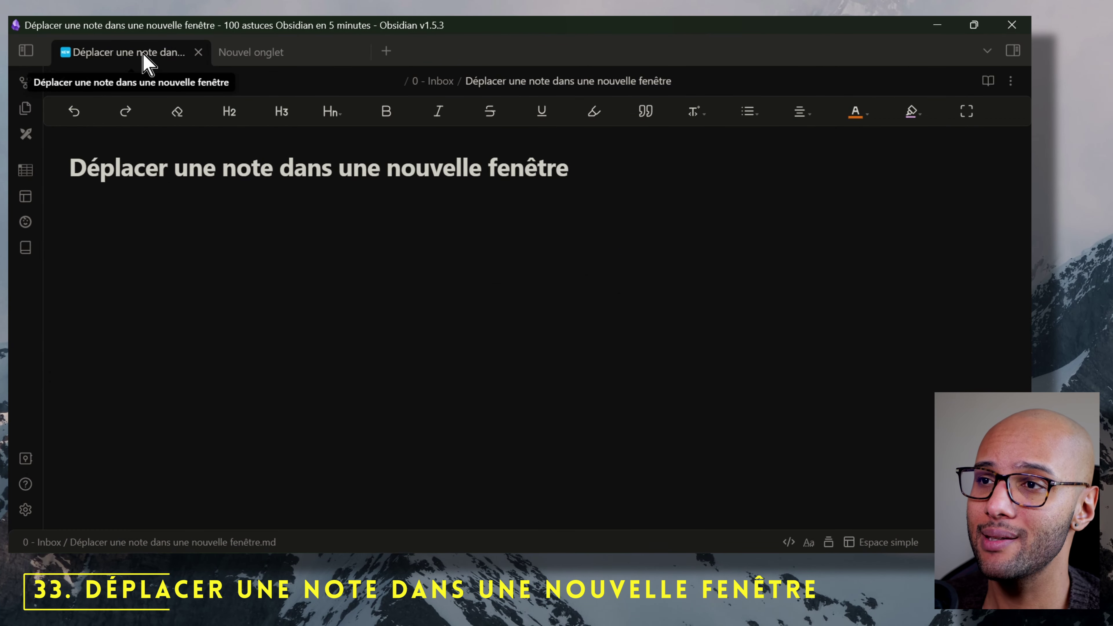
drag(129, 55, 1028, 126)
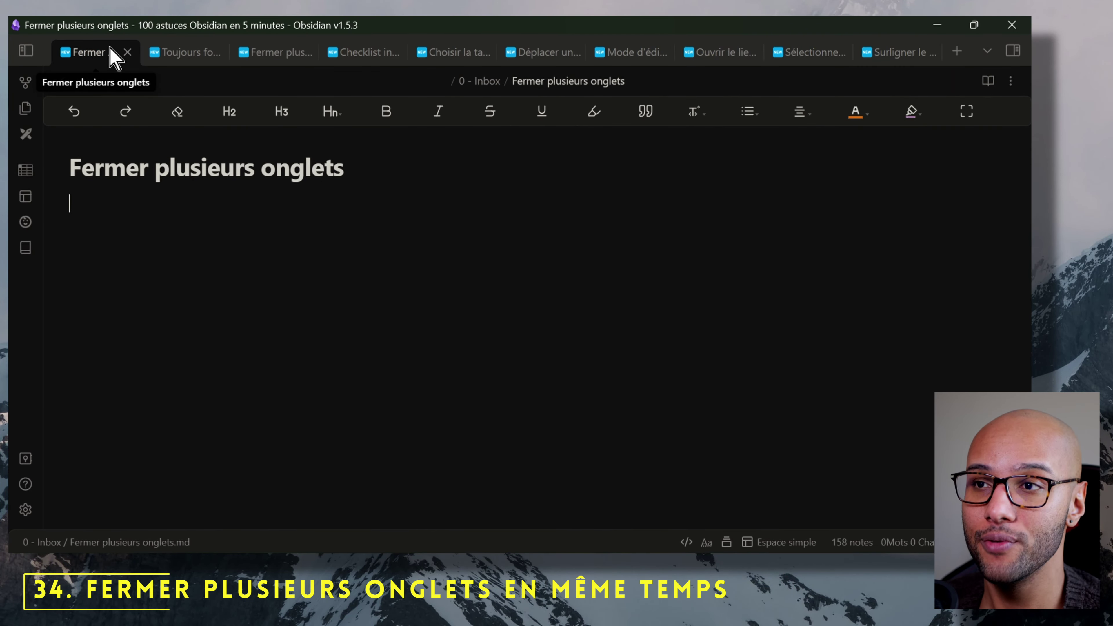
Step: Close all the other tabs, keeping only the first "Fermer plusieurs onglets" tab
right_click(108, 53)
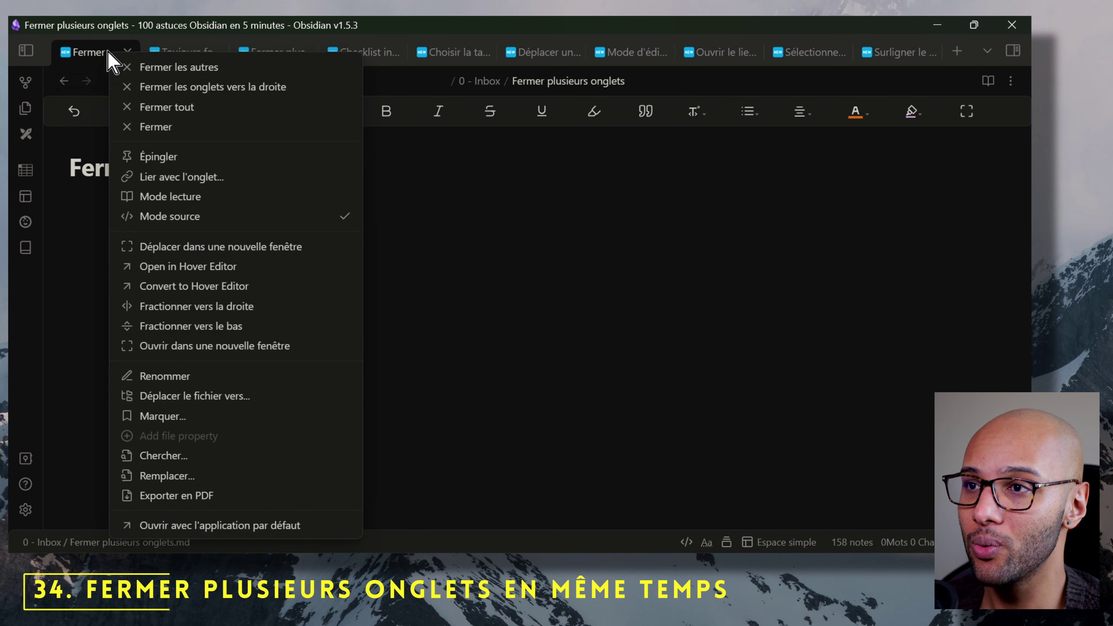
click(206, 75)
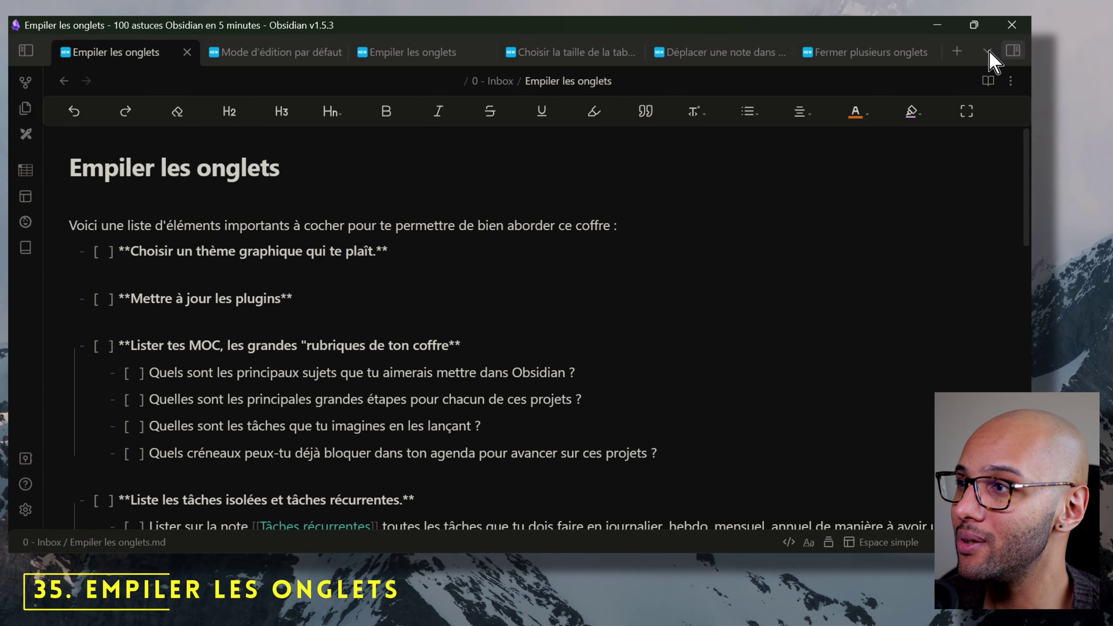
Step: Stack the six open tabs and slide through the stacked notes to the last ones
click(987, 51)
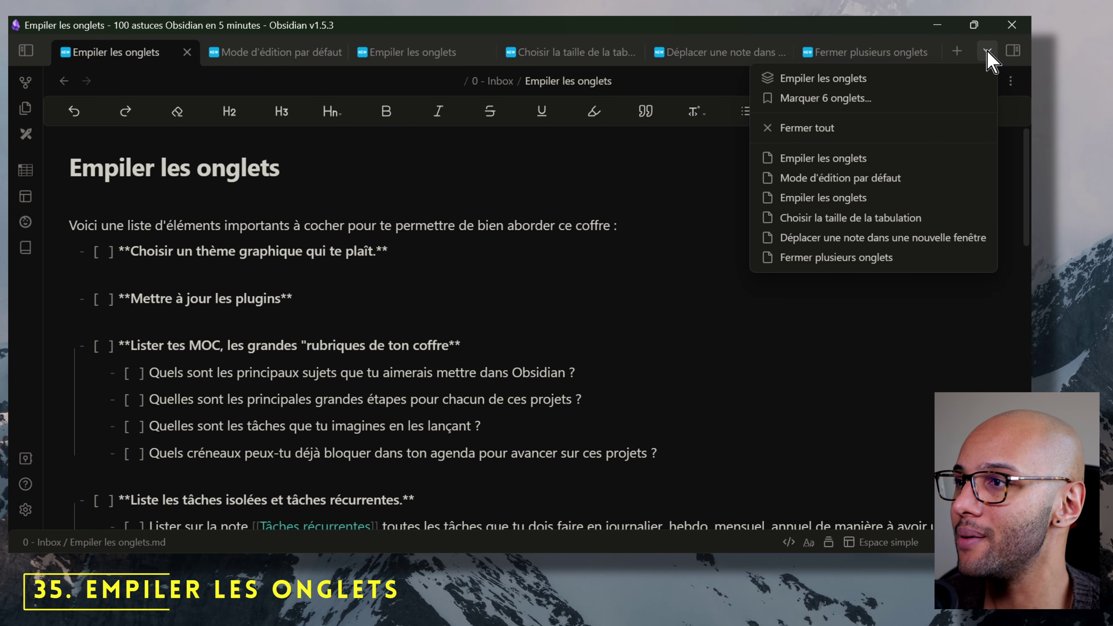
click(850, 79)
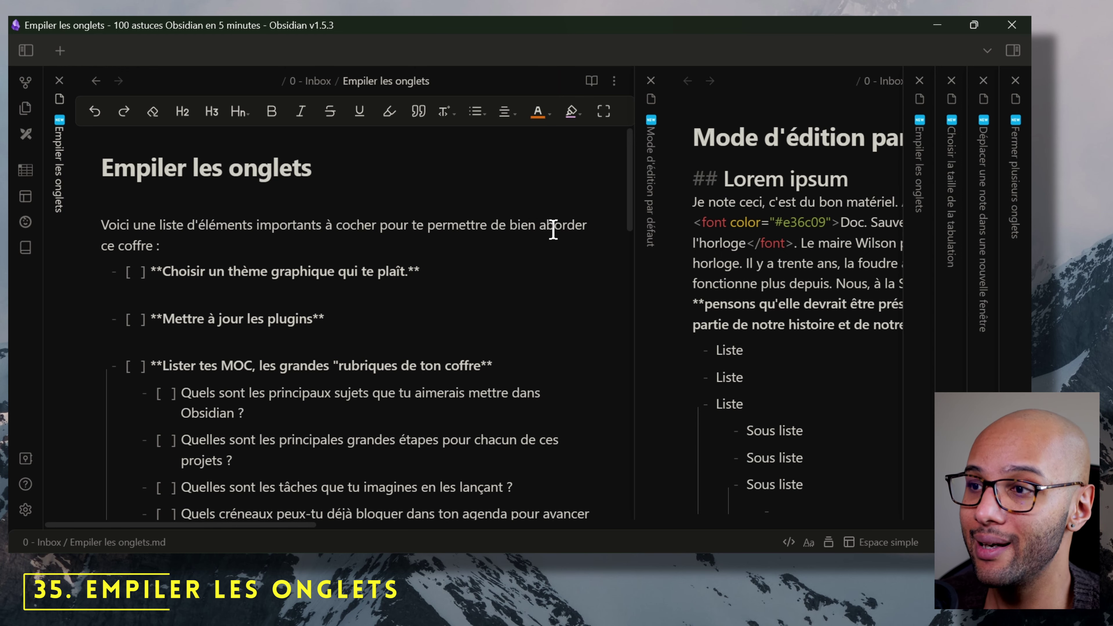
click(737, 276)
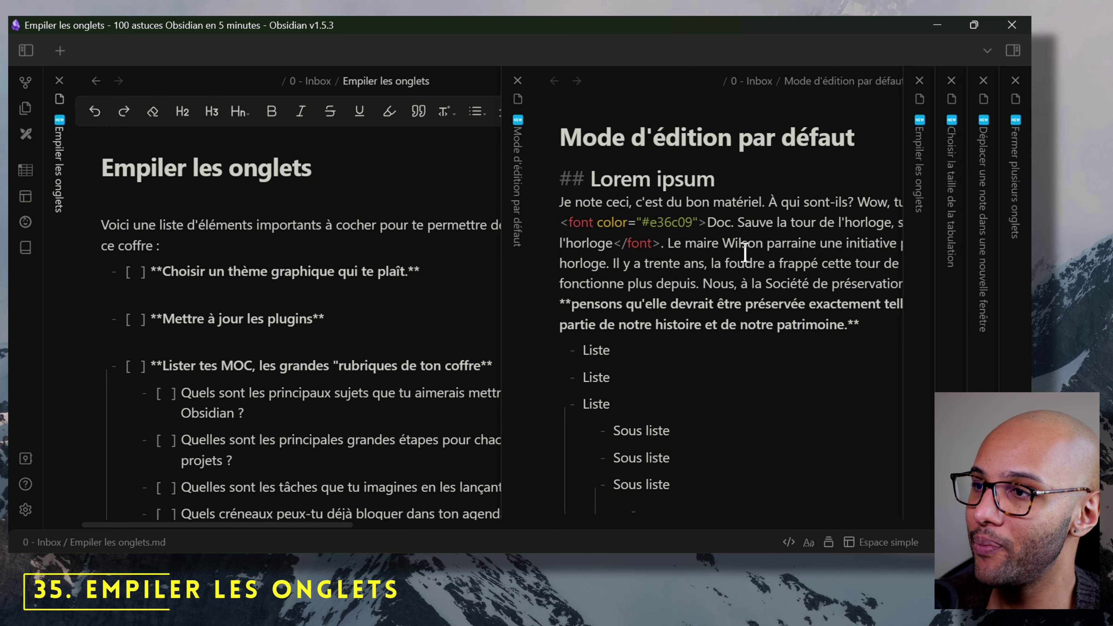
scroll(744, 253, right, 5)
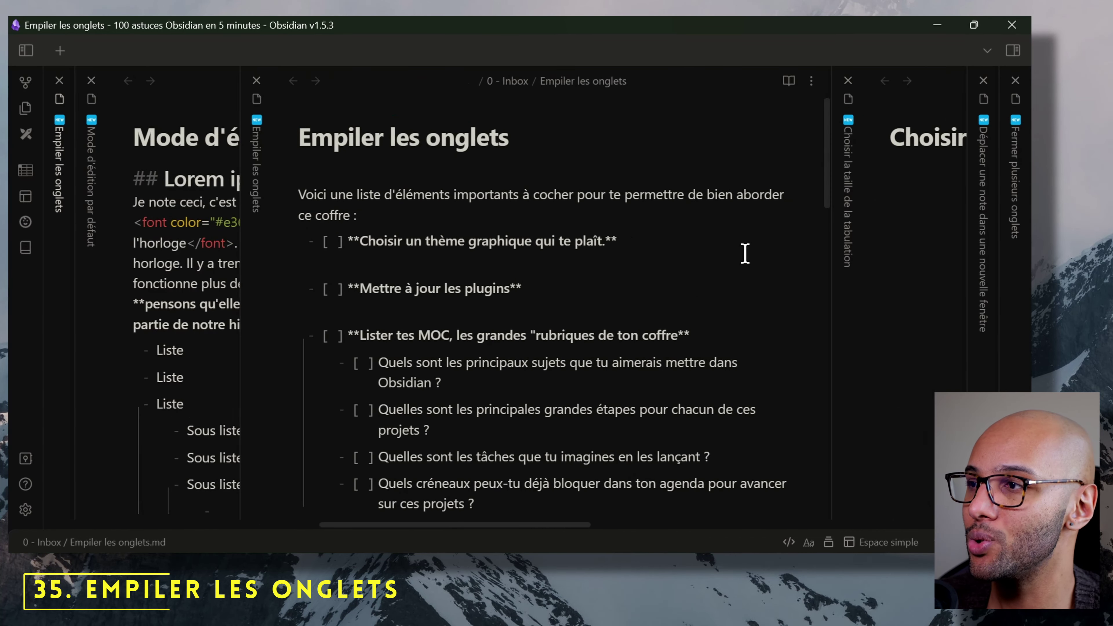
scroll(744, 253, right, 10)
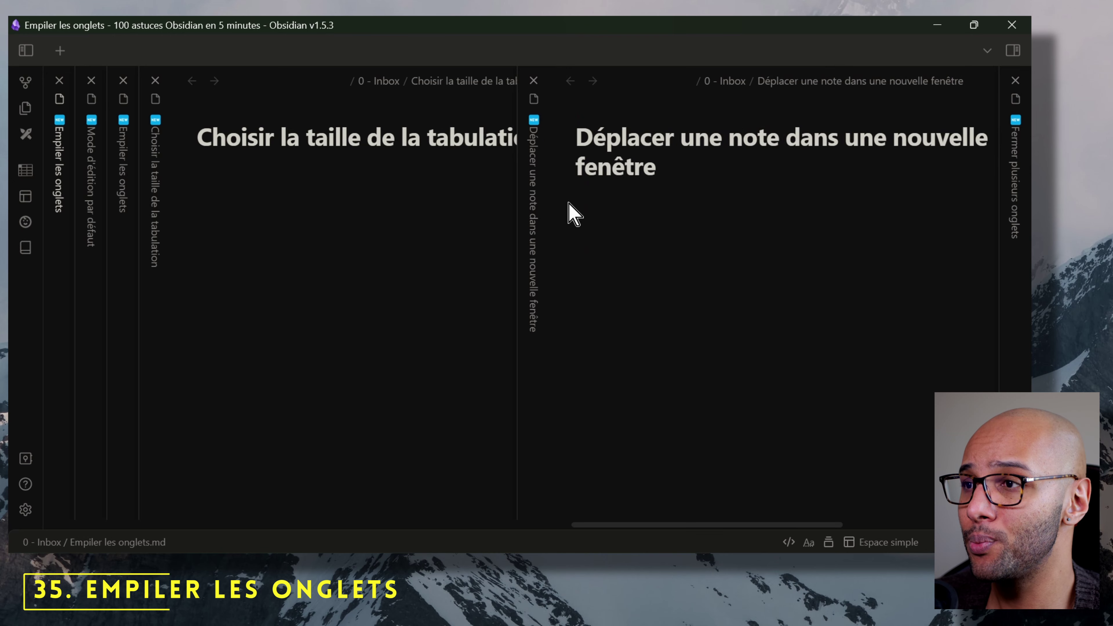
Step: Reorder the stack so "Déplacer une note dans une nouvelle fenêtre" sits directly after the first "Empiler les onglets" note
drag(538, 217, 72, 214)
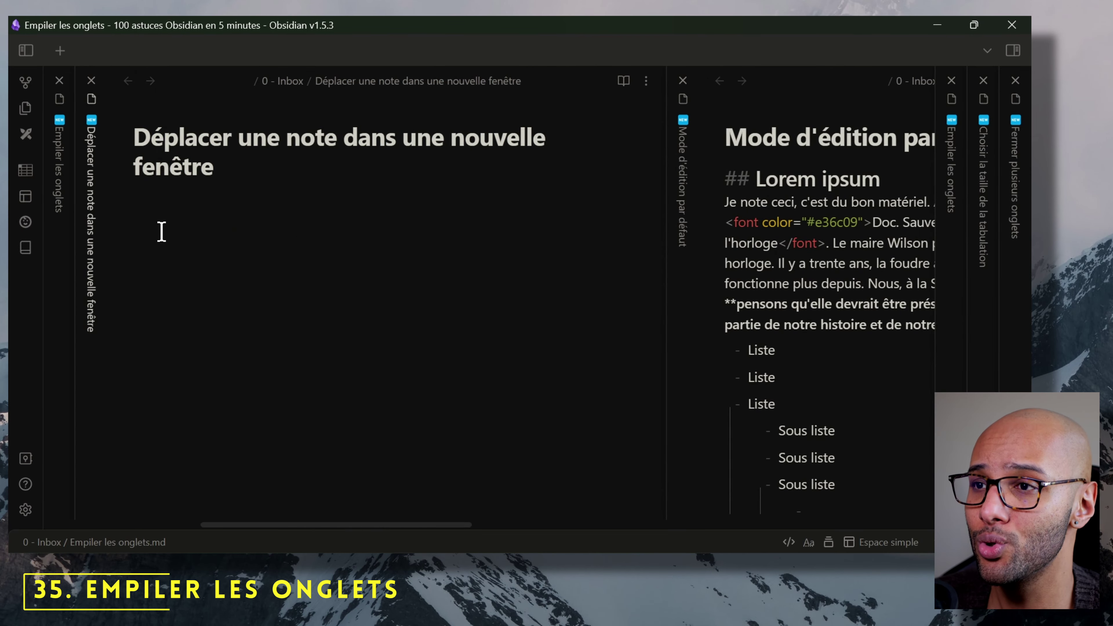
scroll(161, 231, left, 5)
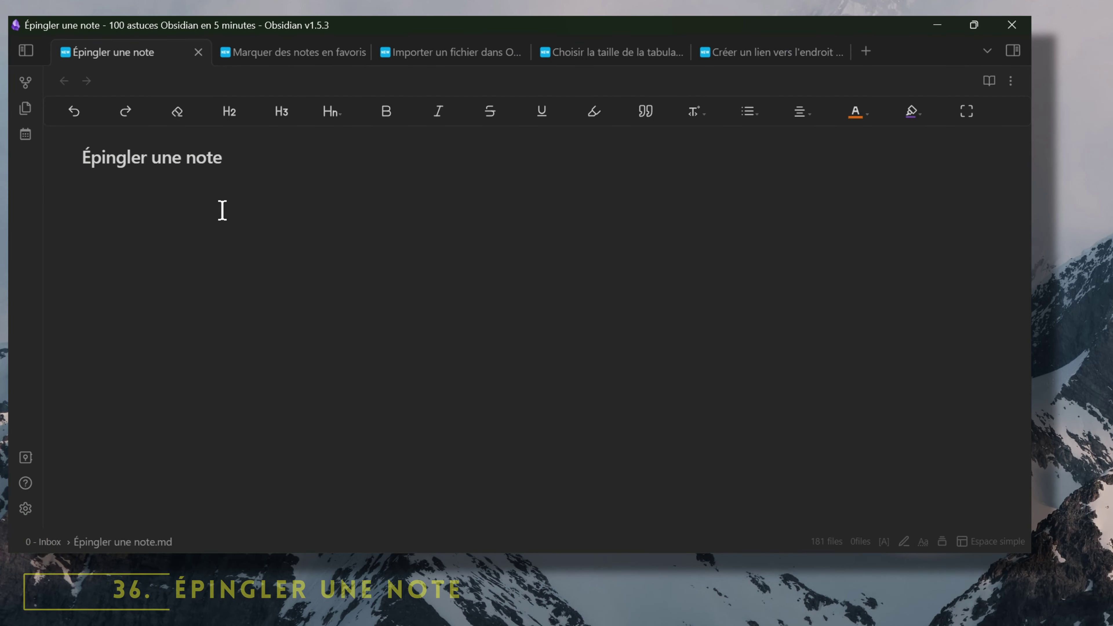
Step: Pin the "Épingler une note" tab
right_click(153, 54)
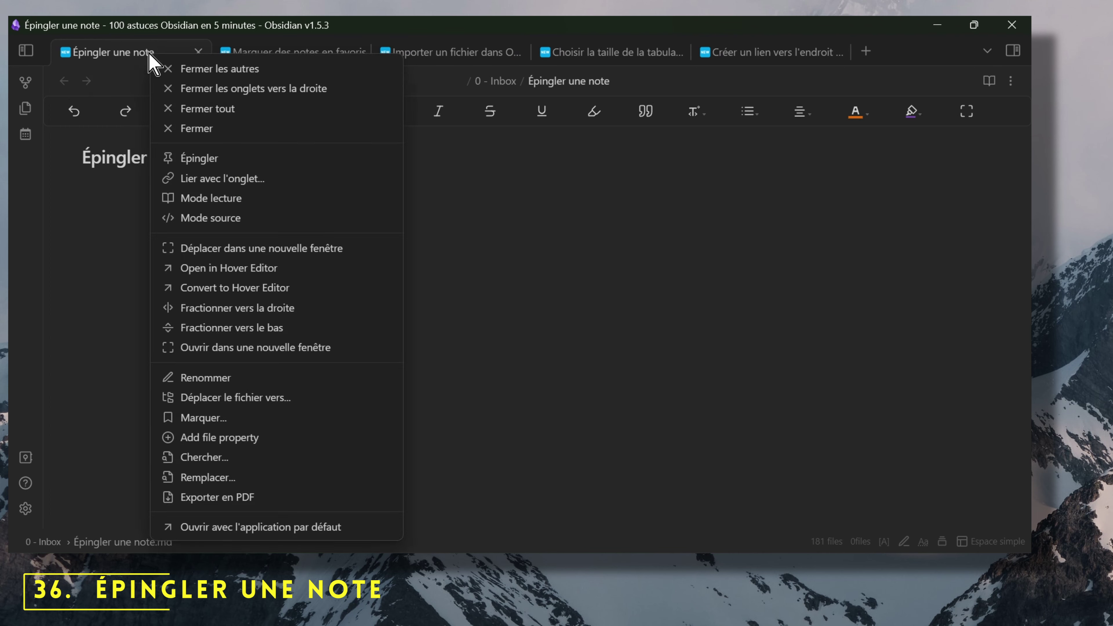
scroll(222, 144, down, 1)
click(220, 132)
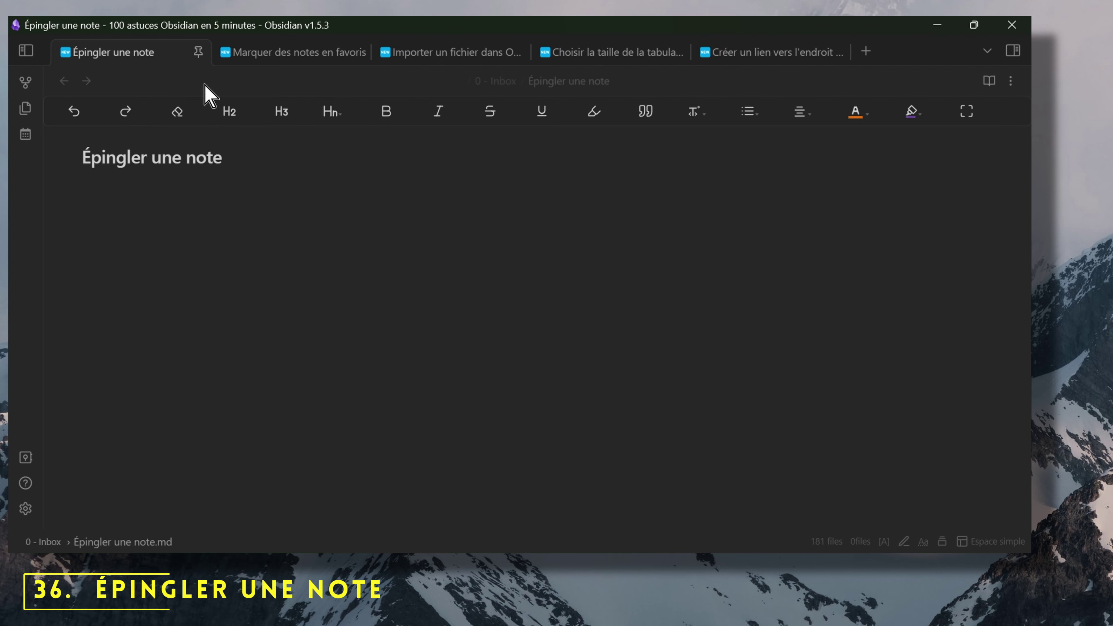
Step: Switch to "Importer un fichier dans Obsidian sans ouvrir le logiciel" and bulk-close the unpinned tabs from it
click(452, 60)
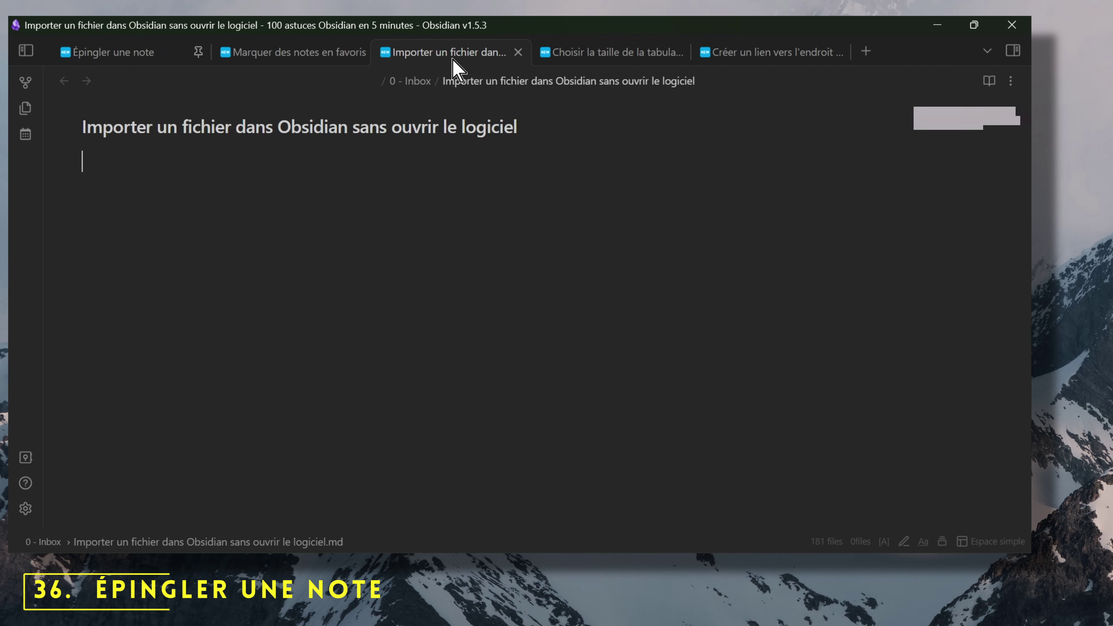
right_click(460, 51)
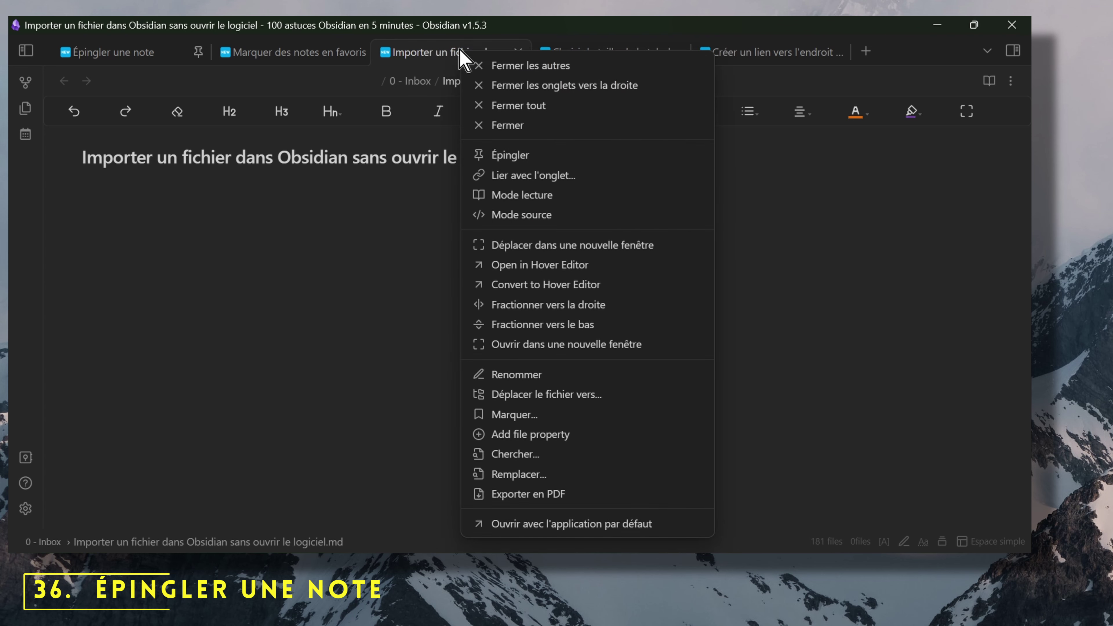
click(514, 97)
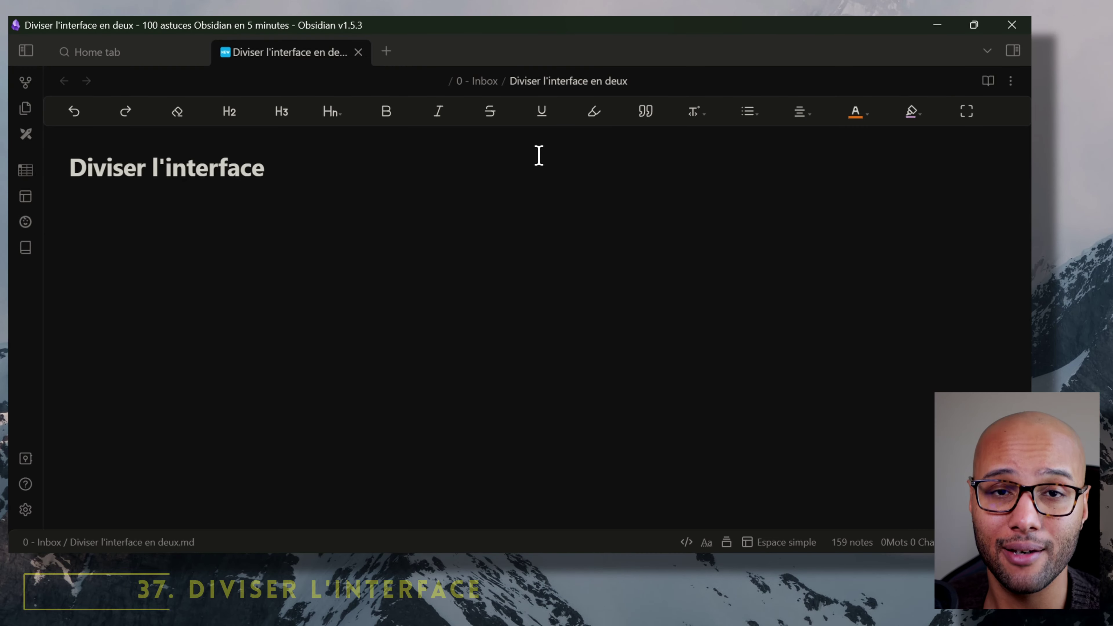
Step: Confirm the note's title as "Diviser l'interface" and split its tab into a separate pane to the right of the Home tab
click(294, 86)
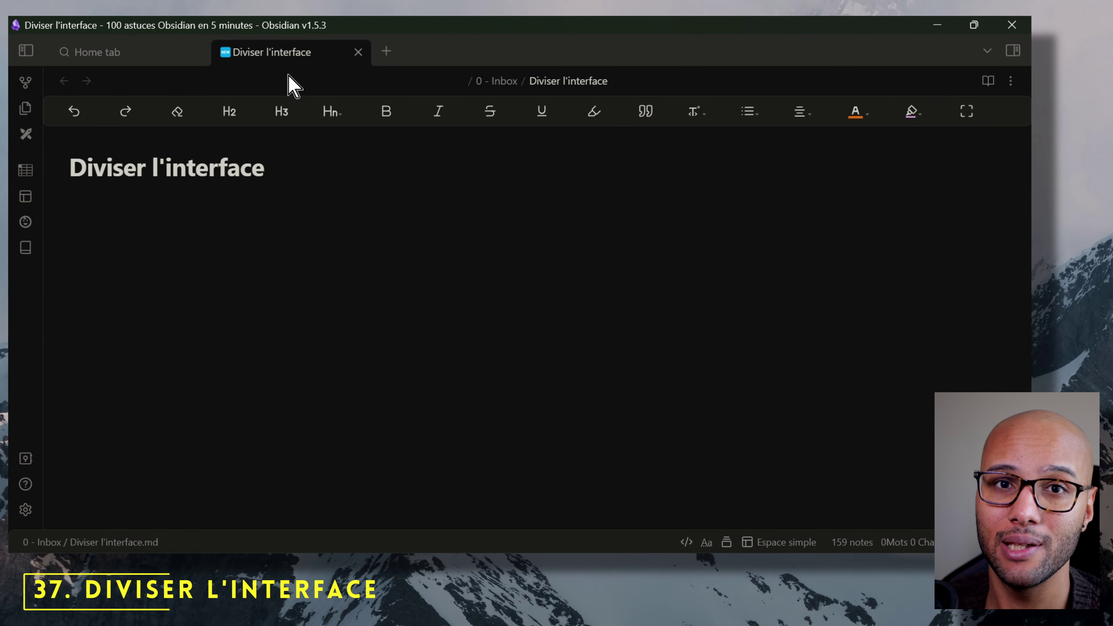
drag(266, 61, 999, 109)
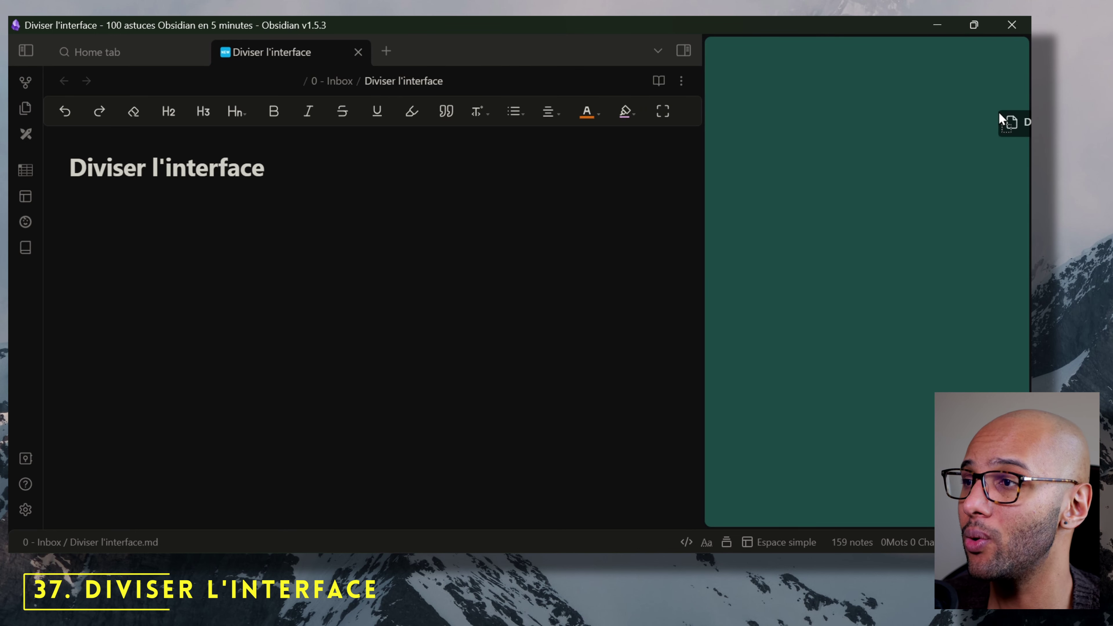
drag(1009, 115, 988, 119)
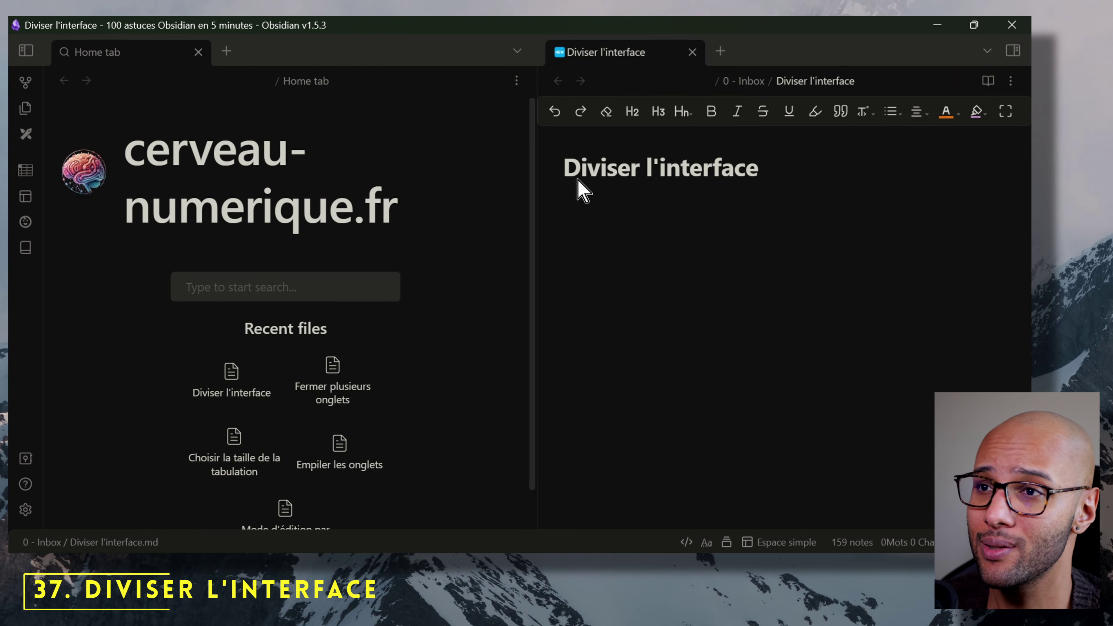
Step: Show the file explorer and open one note from it as a tab in each of the two panes
click(26, 49)
drag(154, 240, 395, 61)
drag(157, 281, 773, 53)
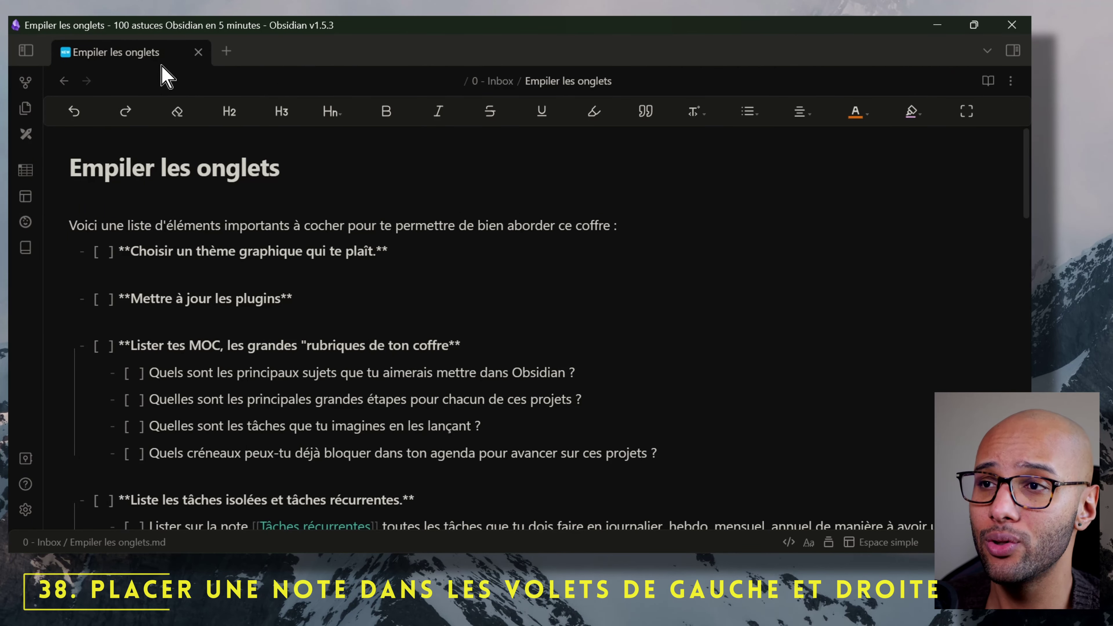
Step: Show the left sidebar, dock "Empiler les onglets" below its file explorer, and move the note to the right sidebar
click(29, 52)
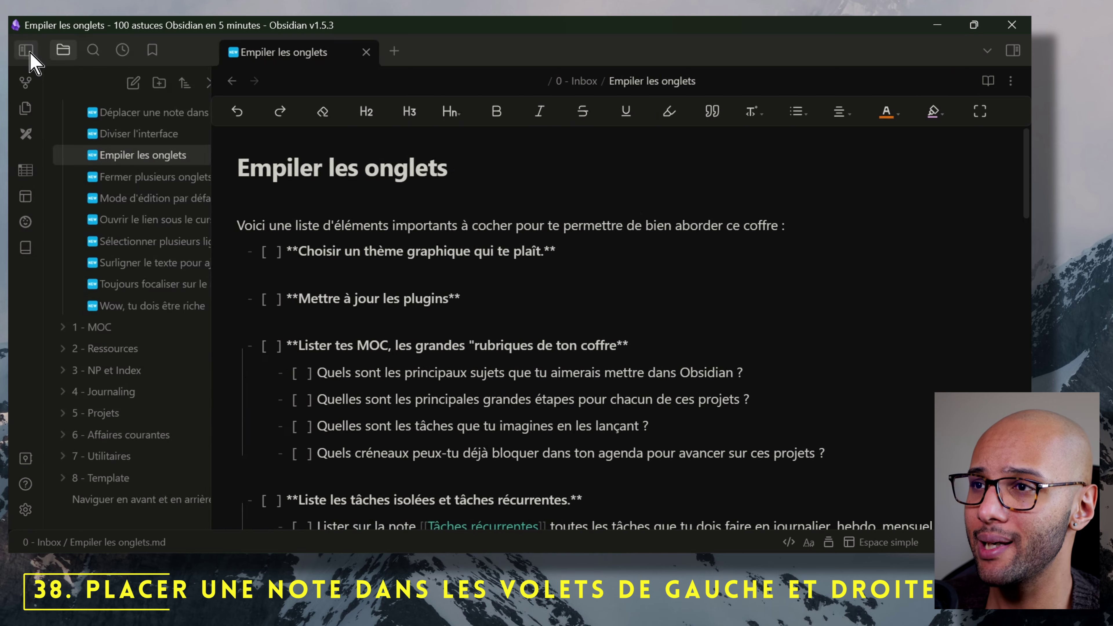
drag(389, 42, 101, 480)
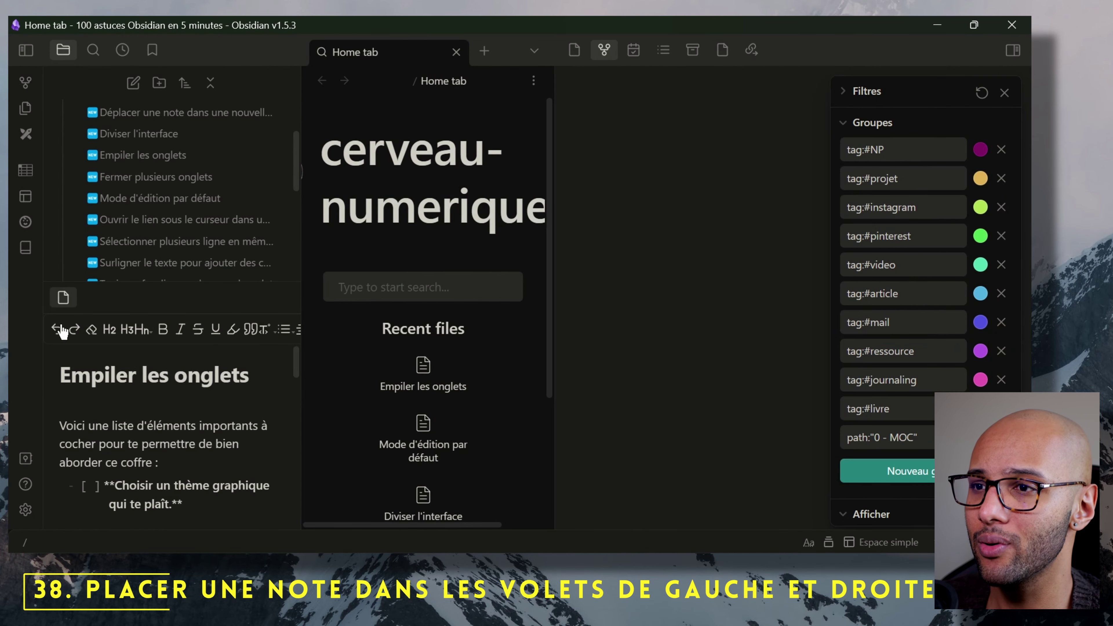
drag(63, 297, 846, 293)
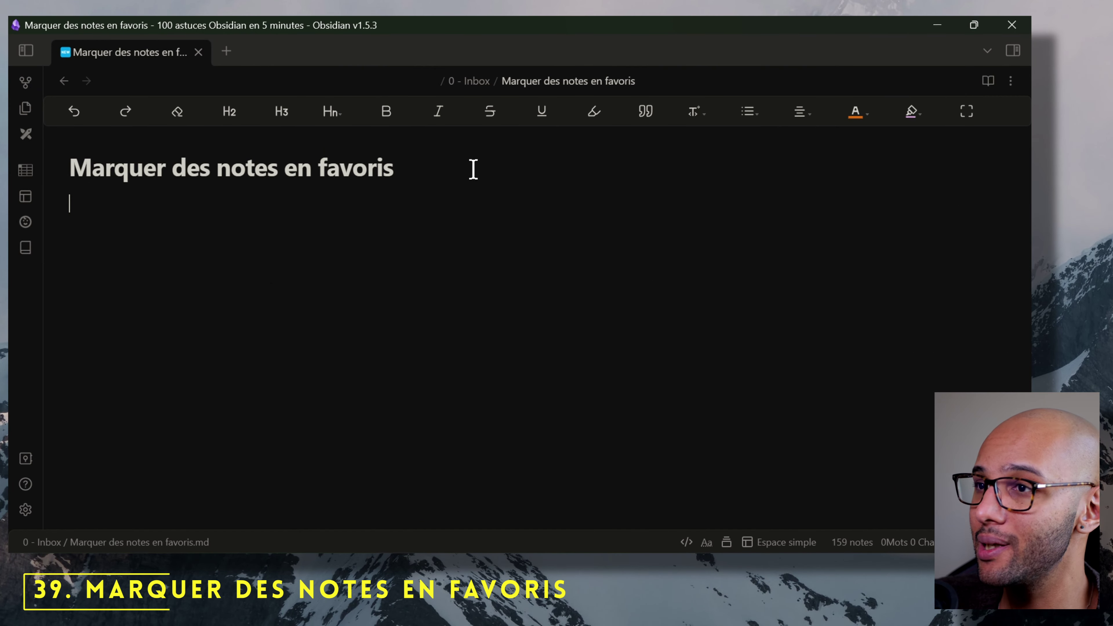
Step: Bookmark the note "Marquer des notes en favoris", keeping the default title and no bookmark group
click(1012, 83)
scroll(840, 228, down, 1)
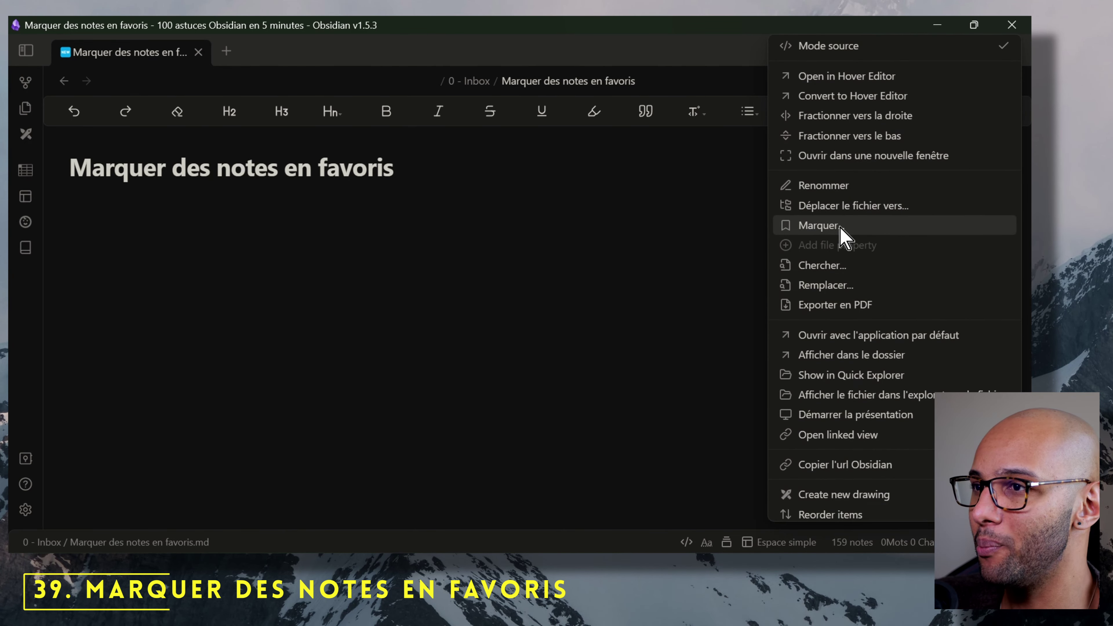
click(840, 227)
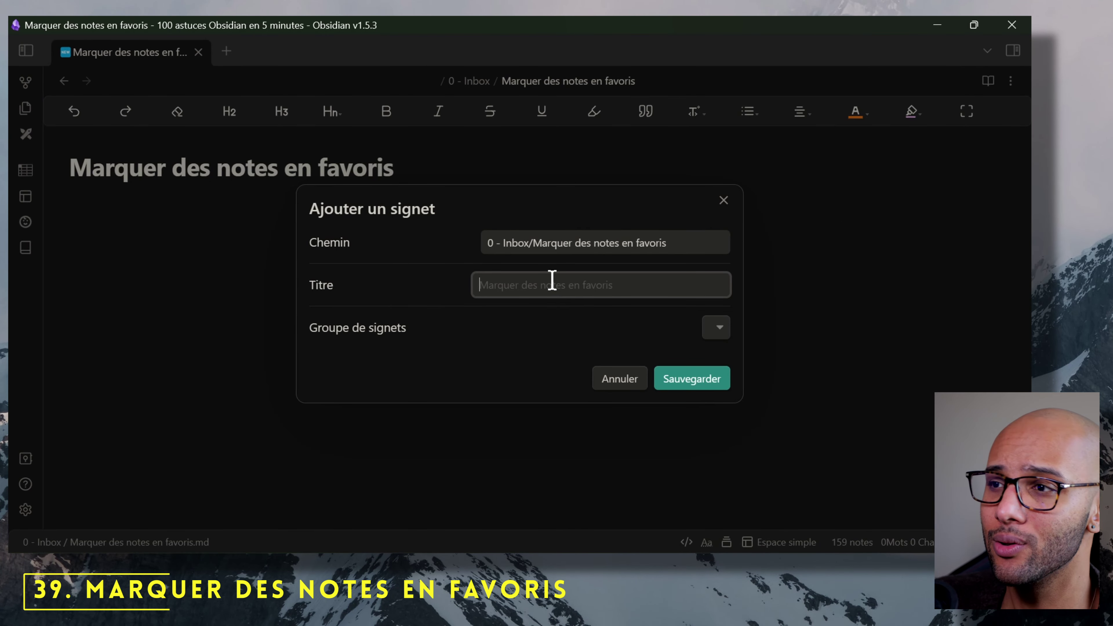
click(693, 379)
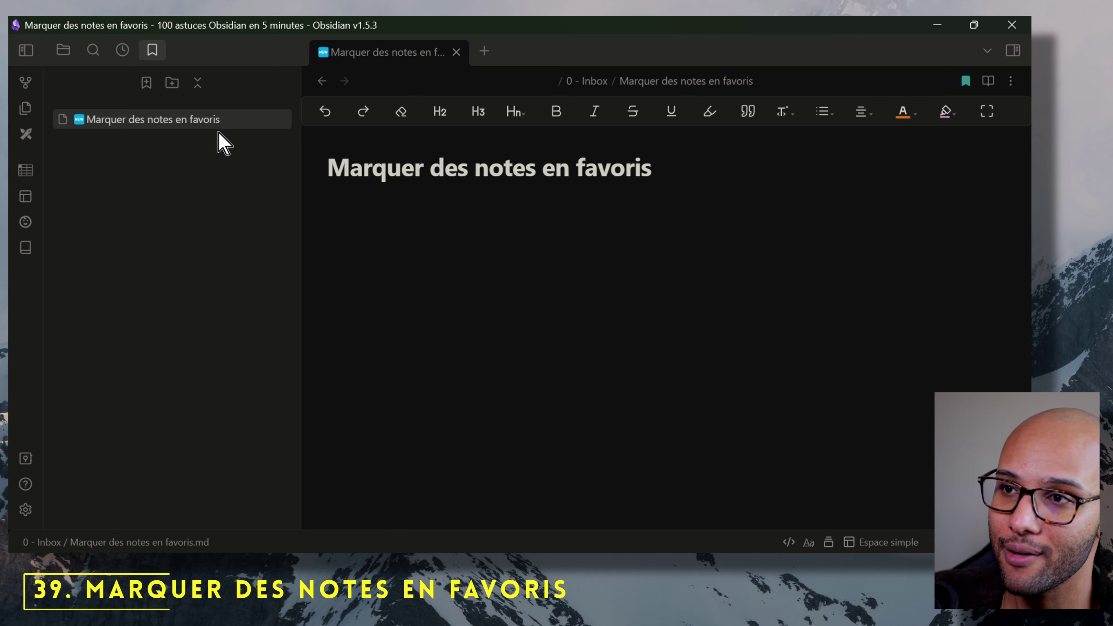
Step: Add a bookmark group with its default name and move the "Marqueur 1" bookmark within the bookmark list
click(174, 85)
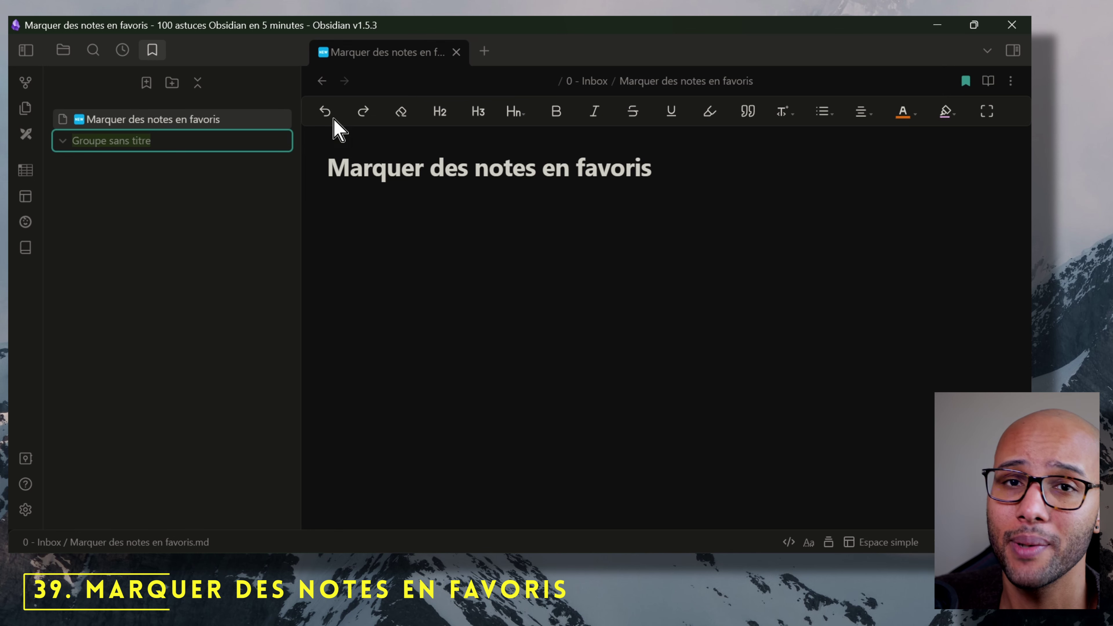
key(Return)
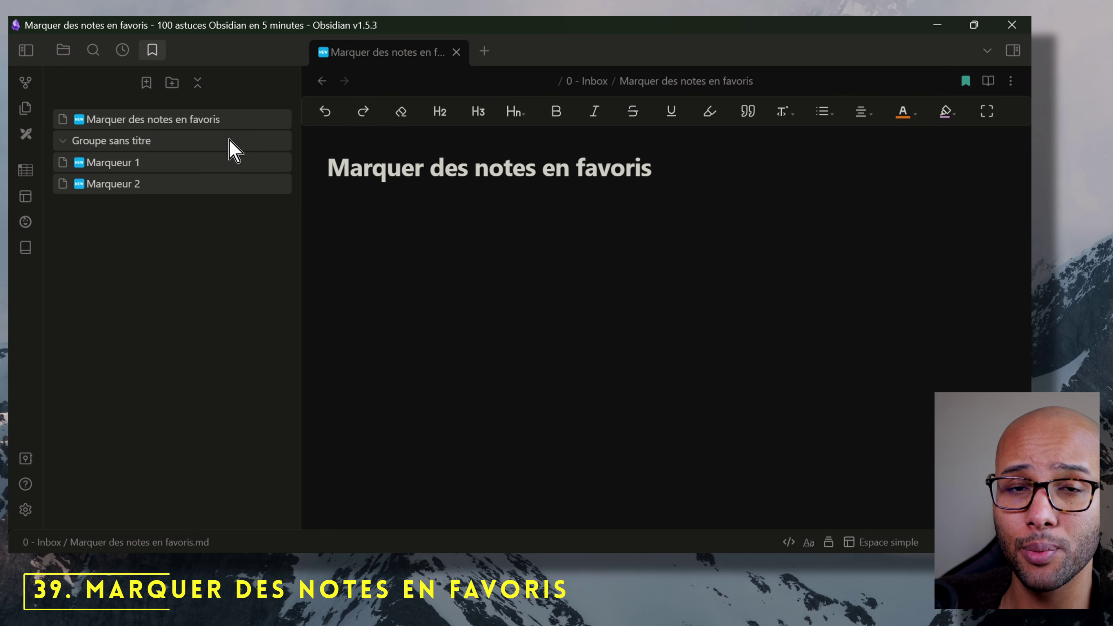
drag(206, 163, 230, 219)
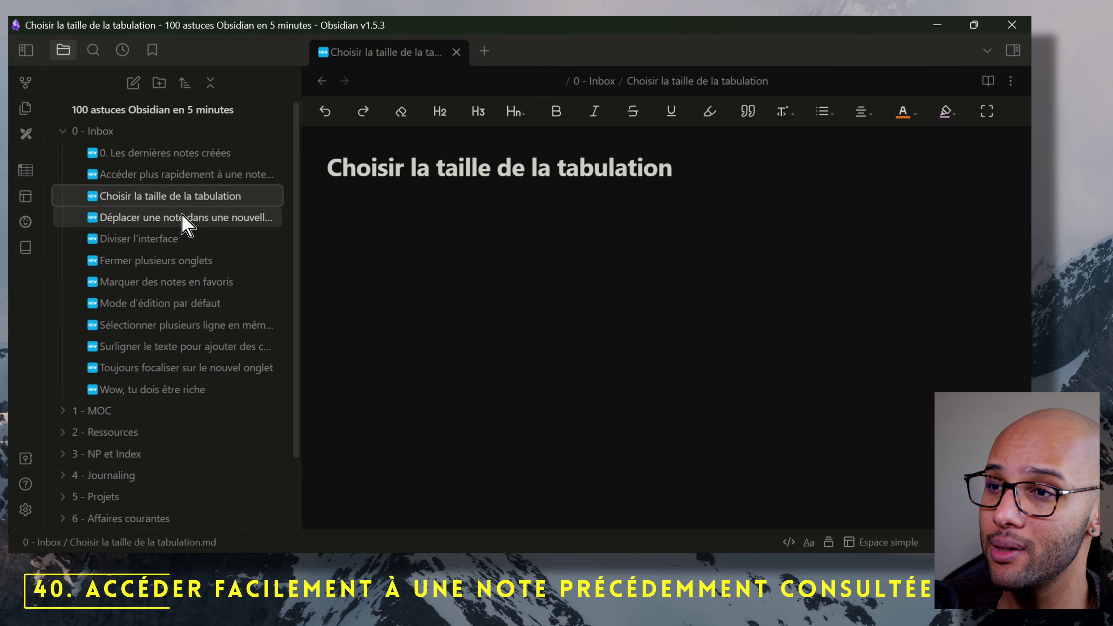
Step: Open the "0 - Inbox" notes in turn from "Déplacer une note dans une nouvelle fenêtre" to "Sélectionner plusieurs ligne en même temps"
click(179, 217)
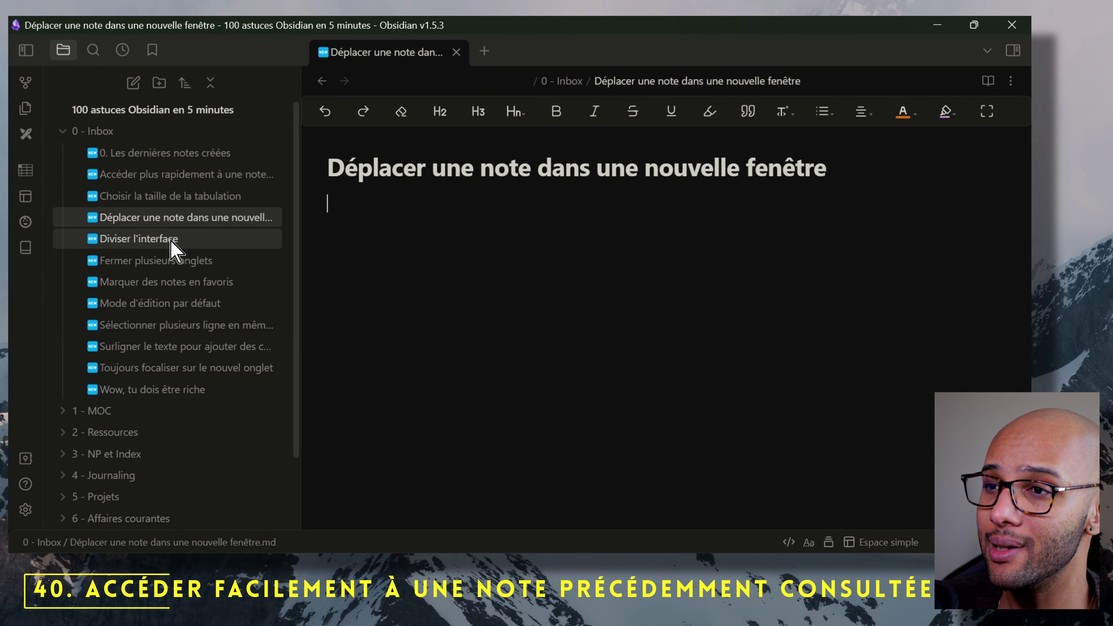
click(173, 245)
click(160, 263)
click(155, 285)
click(153, 312)
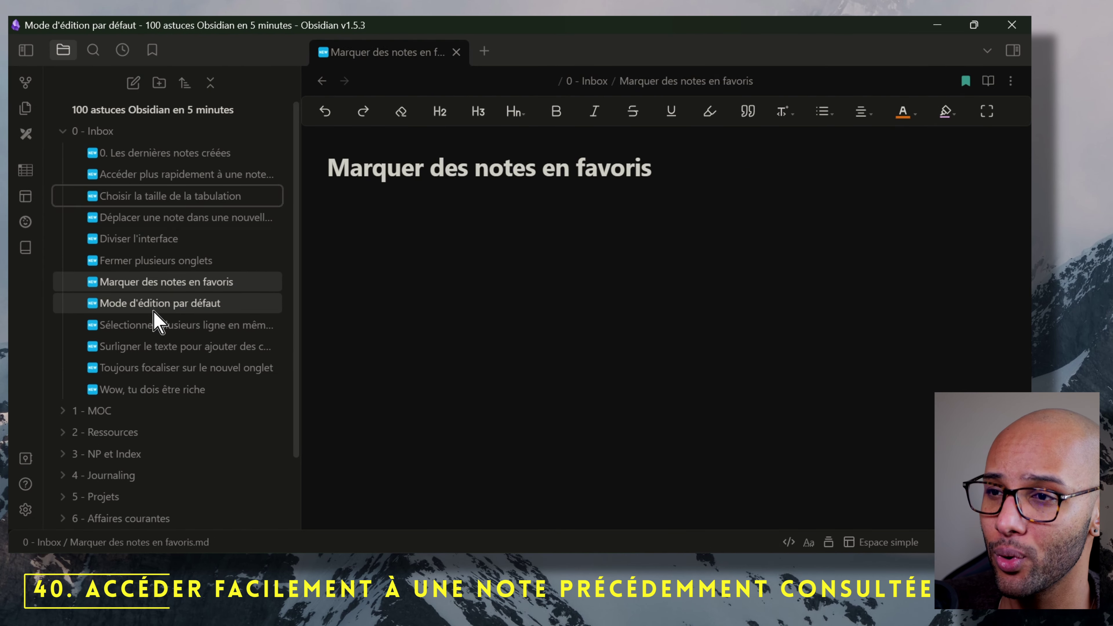
click(162, 329)
Step: Hide the left sidebar and reopen "Fermer plusieurs onglets" from the tab's history of previously viewed notes
click(26, 50)
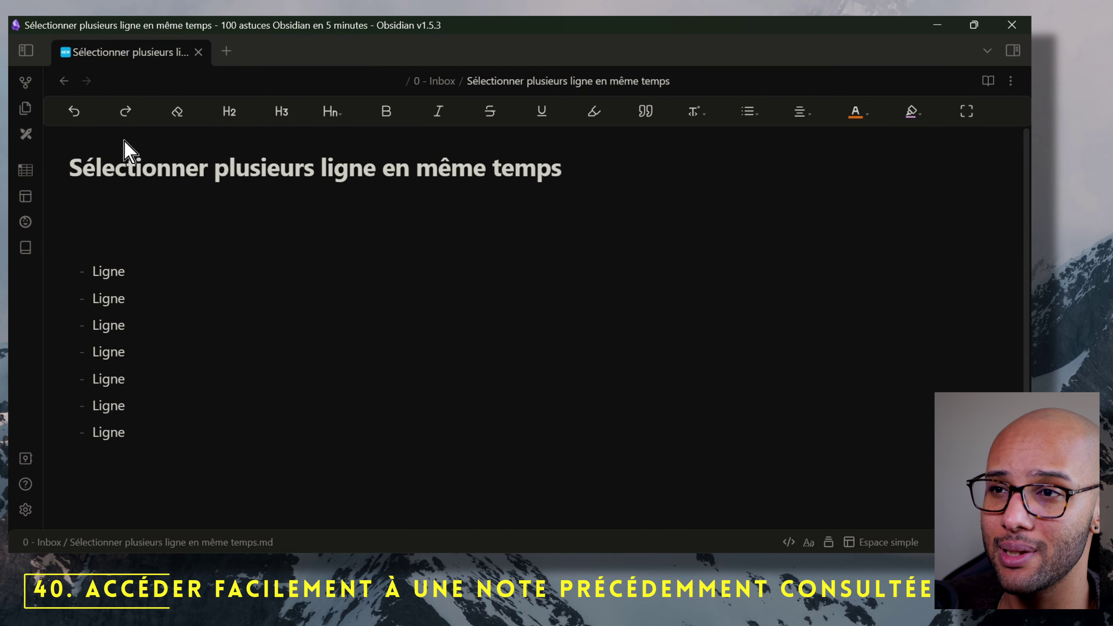
right_click(68, 85)
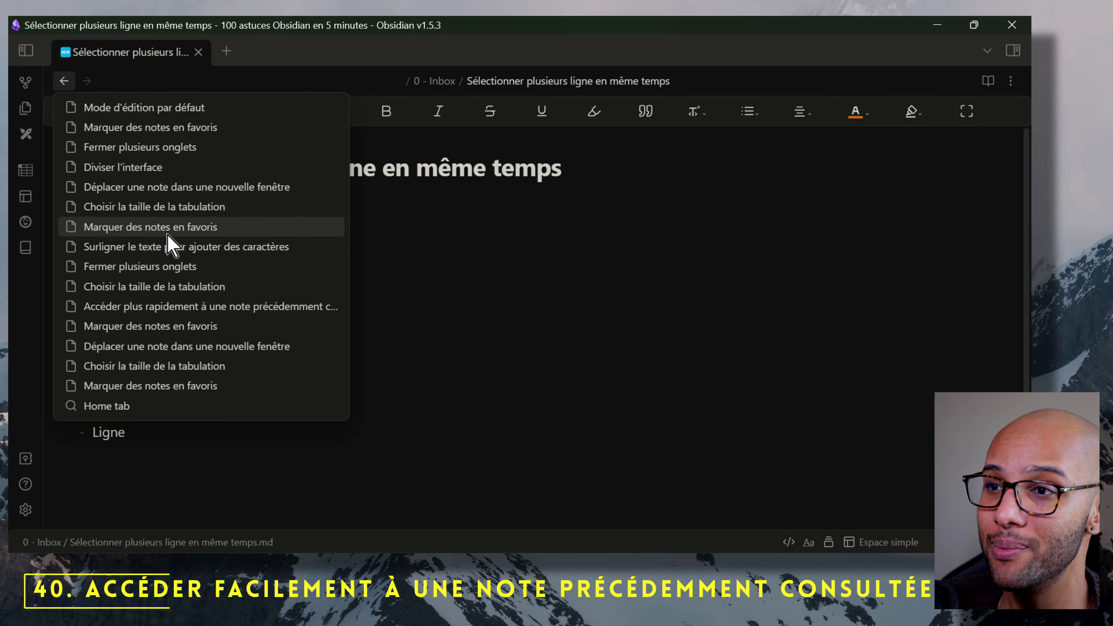
click(160, 268)
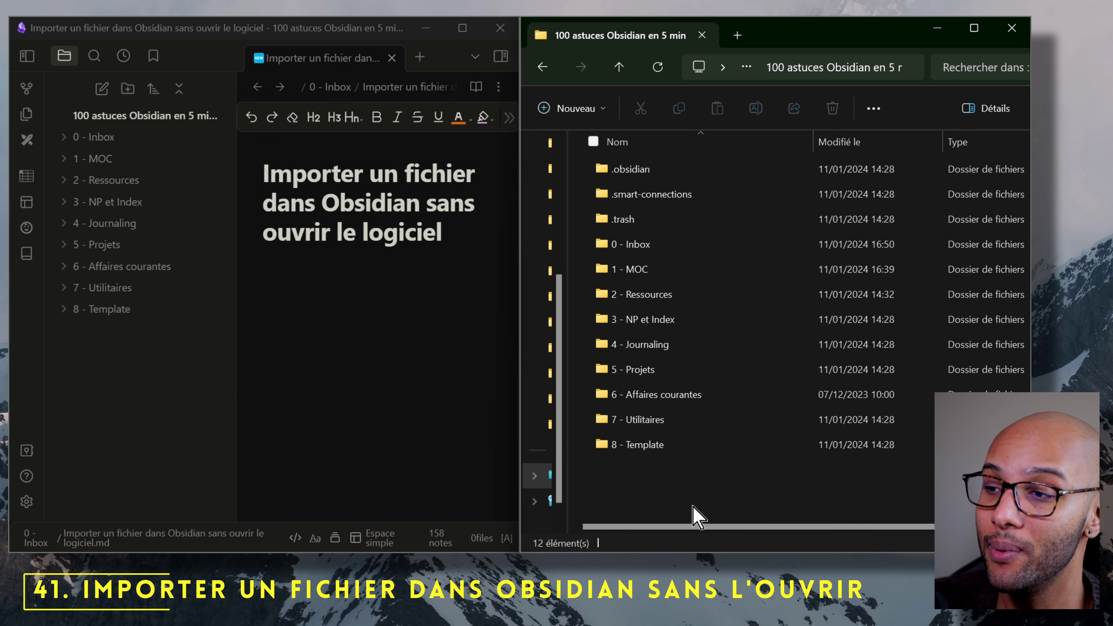
Step: Bring the logo PNG into the vault's root folder in Windows Explorer and open it from Obsidian's file list
drag(850, 542, 741, 492)
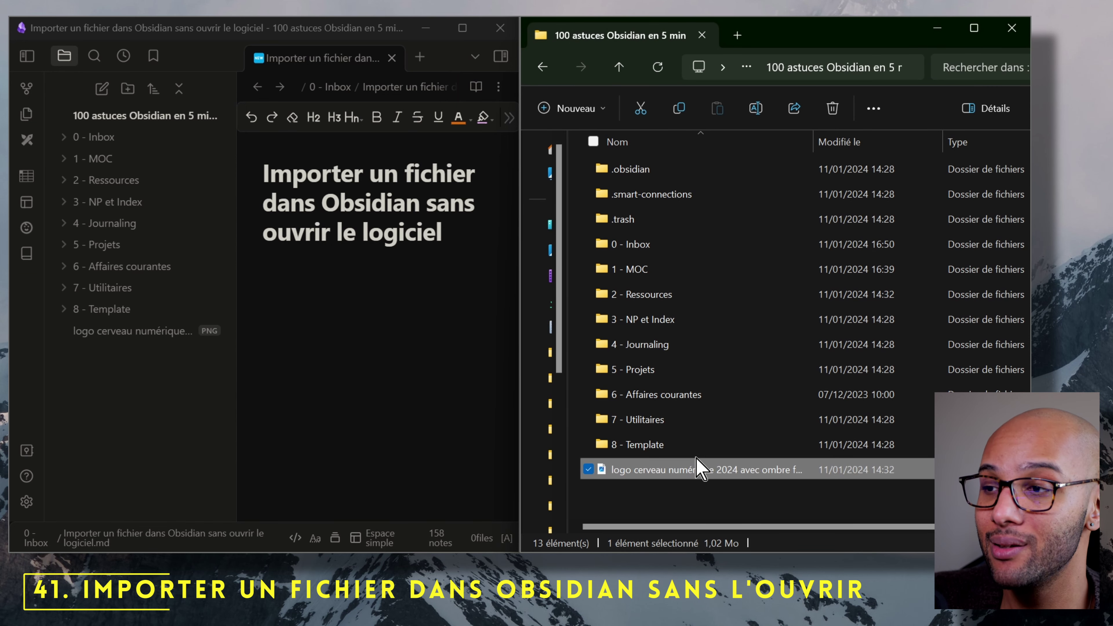
click(131, 331)
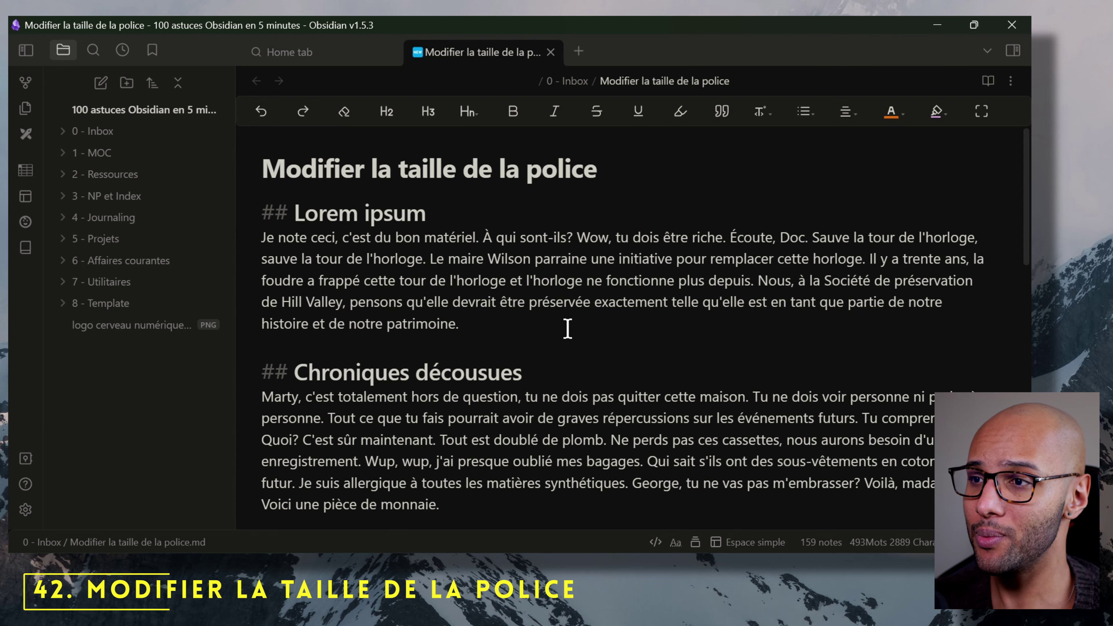
Step: Enlarge and reduce the font size of the note "Modifier la taille de la police"
scroll(567, 328, up, 2)
scroll(565, 322, down, 2)
scroll(568, 316, down, 2)
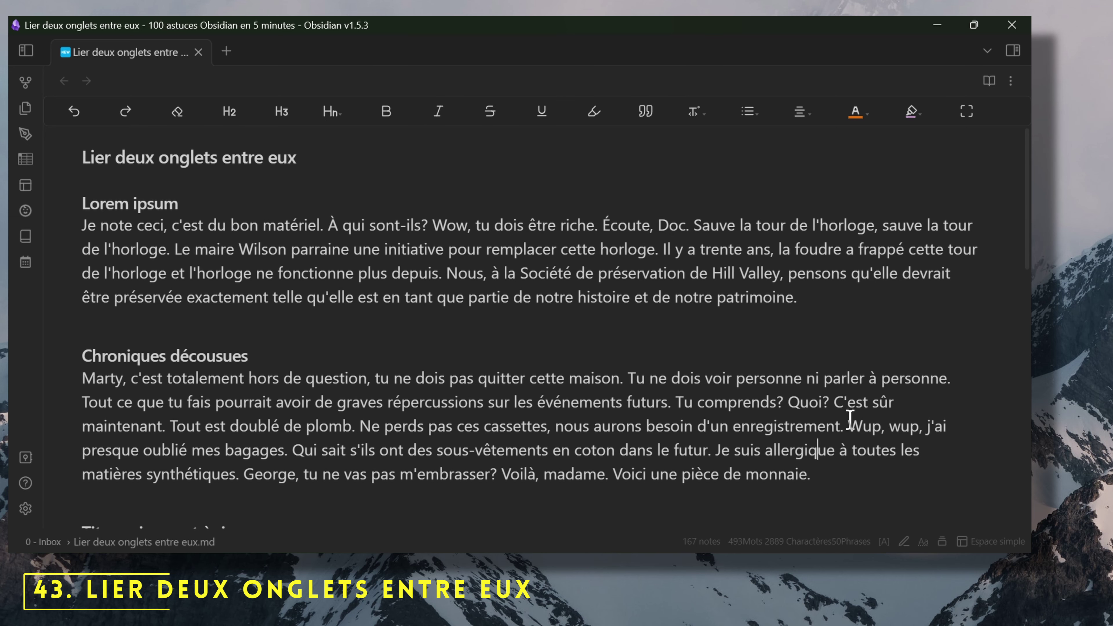
Step: Switch "Lier deux onglets entre eux" to source mode and split the note into a second pane to the right
click(903, 541)
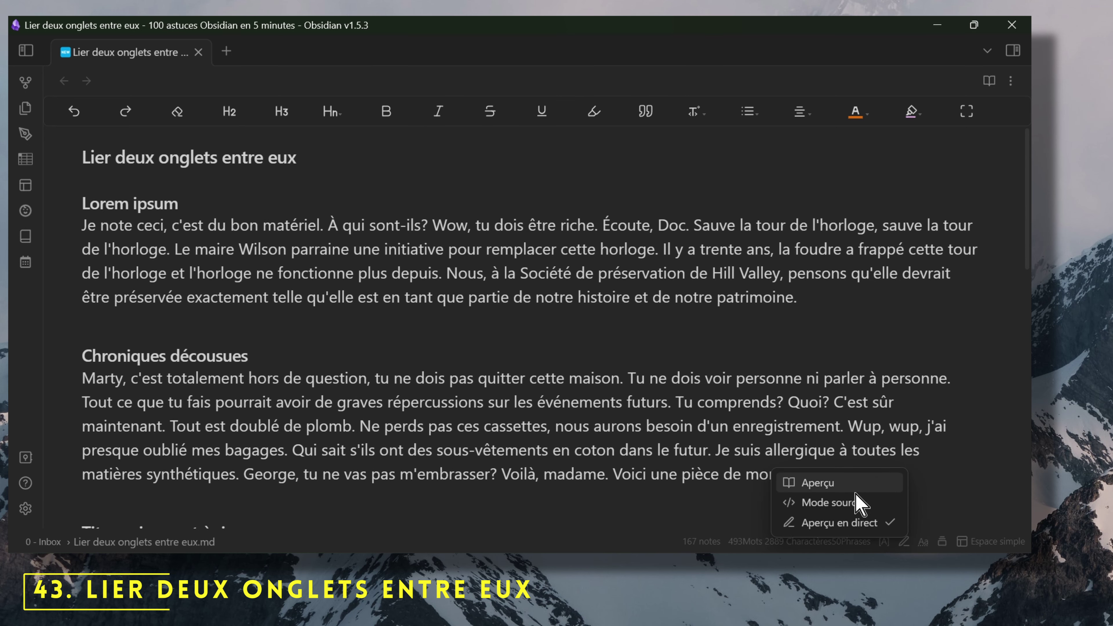
click(858, 503)
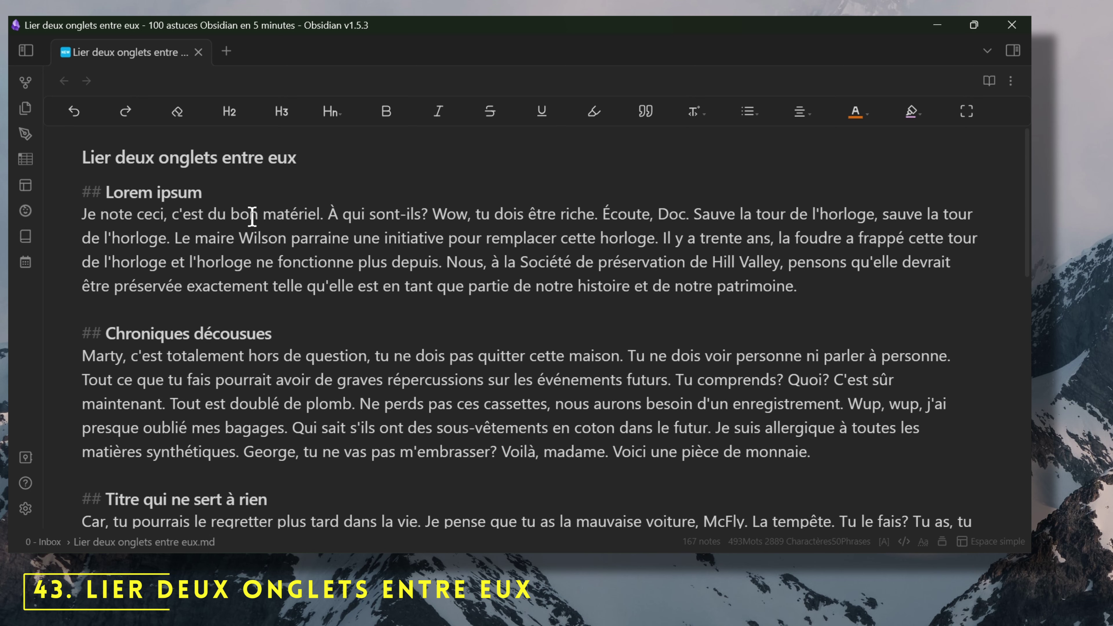
right_click(144, 51)
scroll(216, 188, down, 2)
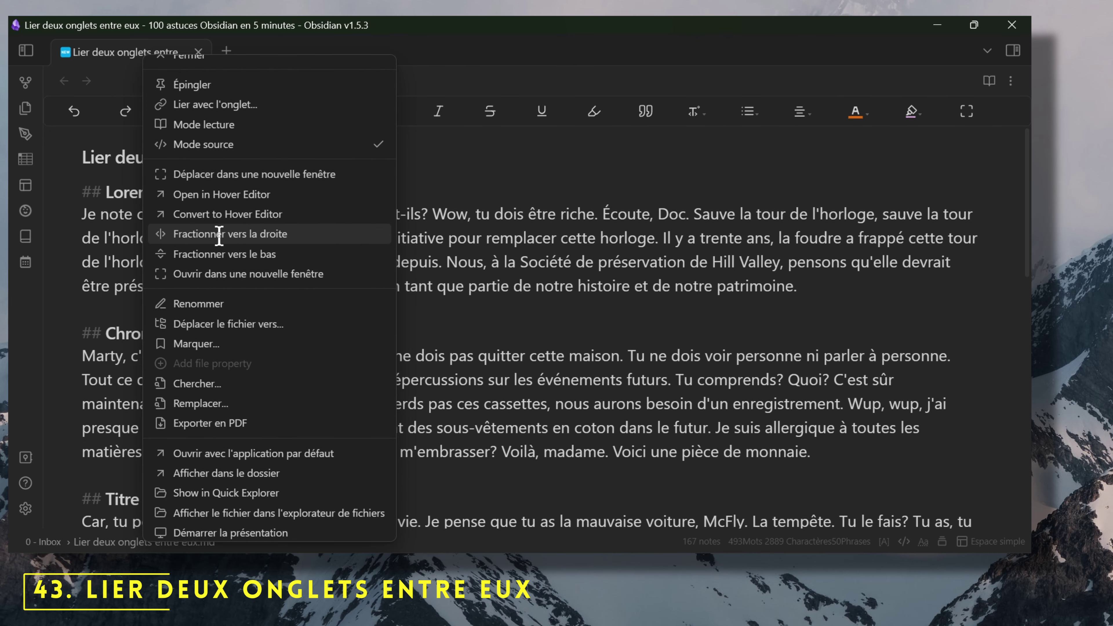
click(219, 234)
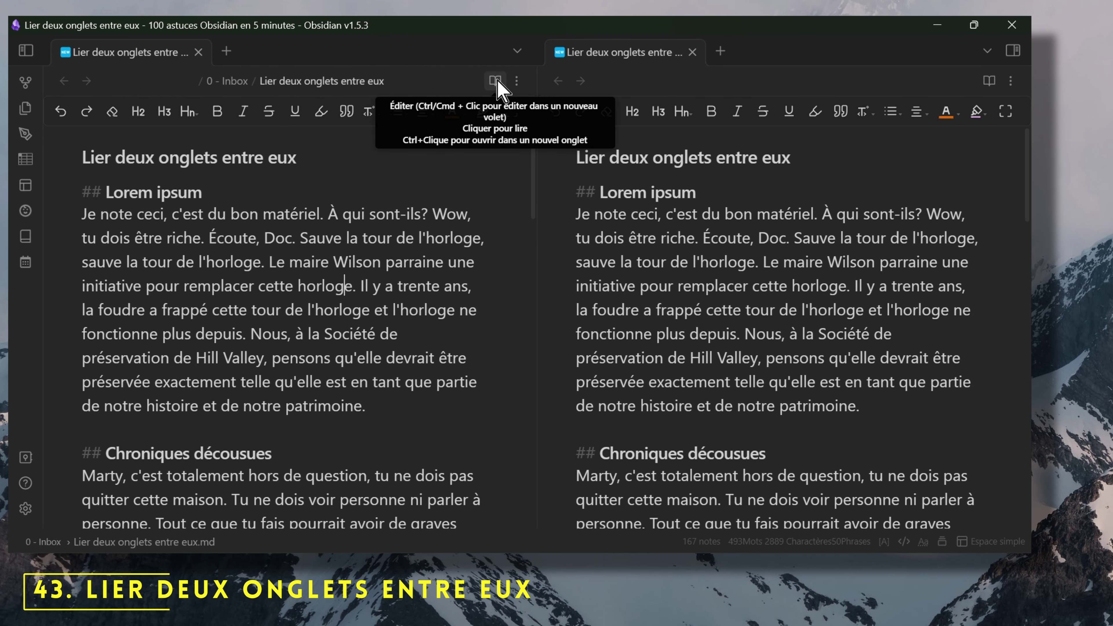
Step: Set the left copy of the note to reading view and link the right copy's tab with it
click(495, 81)
right_click(632, 51)
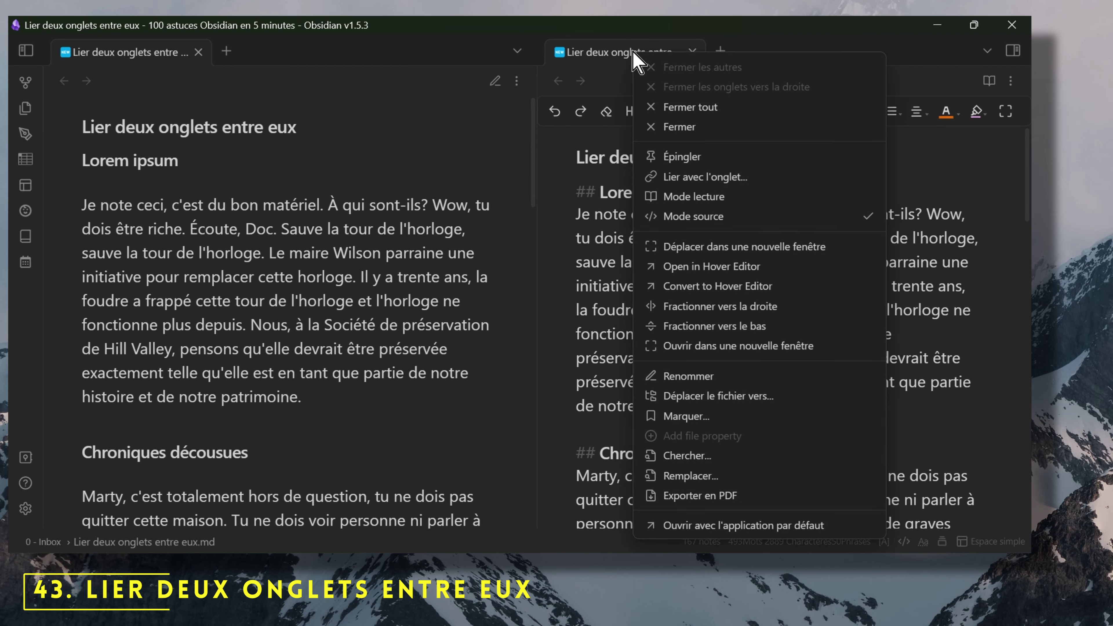
scroll(702, 130, down, 1)
click(702, 143)
click(919, 256)
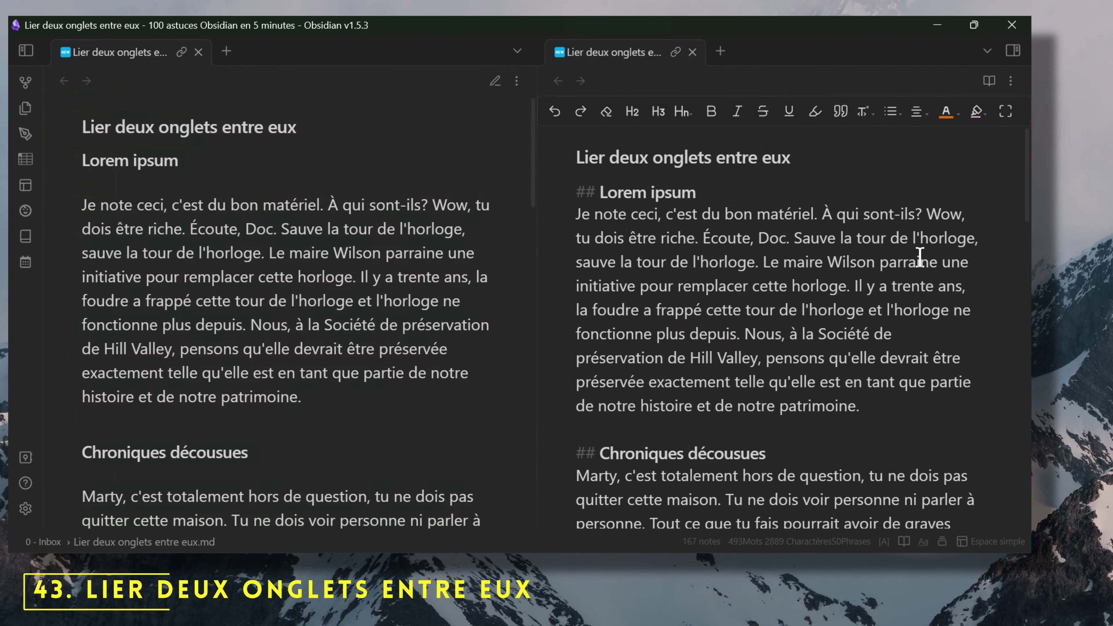
Step: In the source-mode pane, highlight the passage from "Doc. Sauve la tour" to "cette horloge." in purple
scroll(898, 254, down, 5)
scroll(788, 318, up, 5)
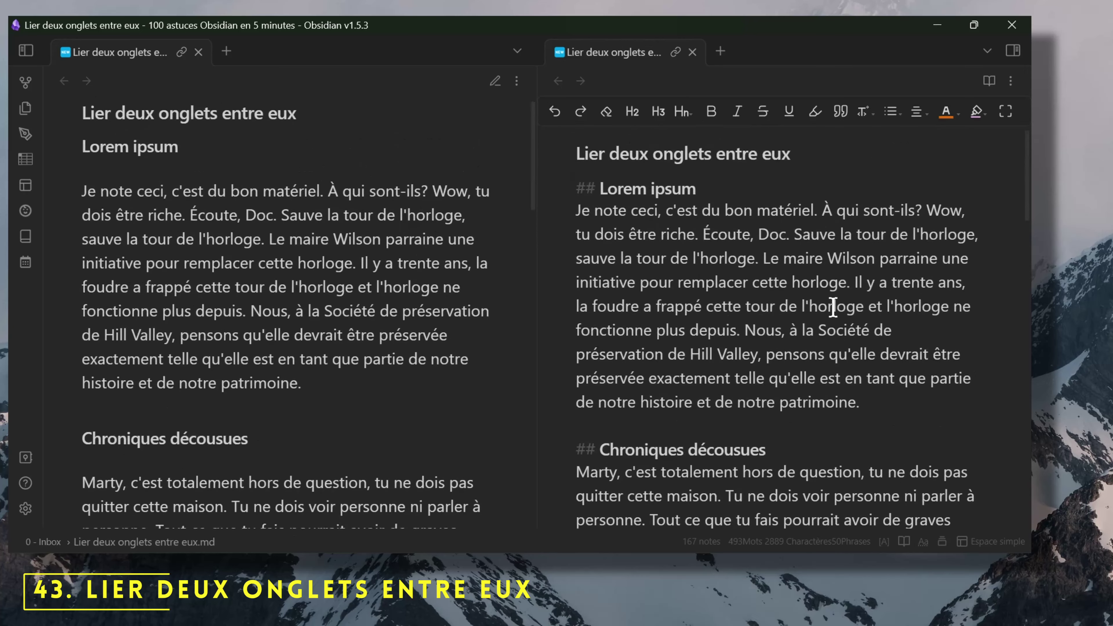
mouse_move(759, 237)
mouse_down()
mouse_move(865, 284)
mouse_move(850, 285)
mouse_up()
click(974, 120)
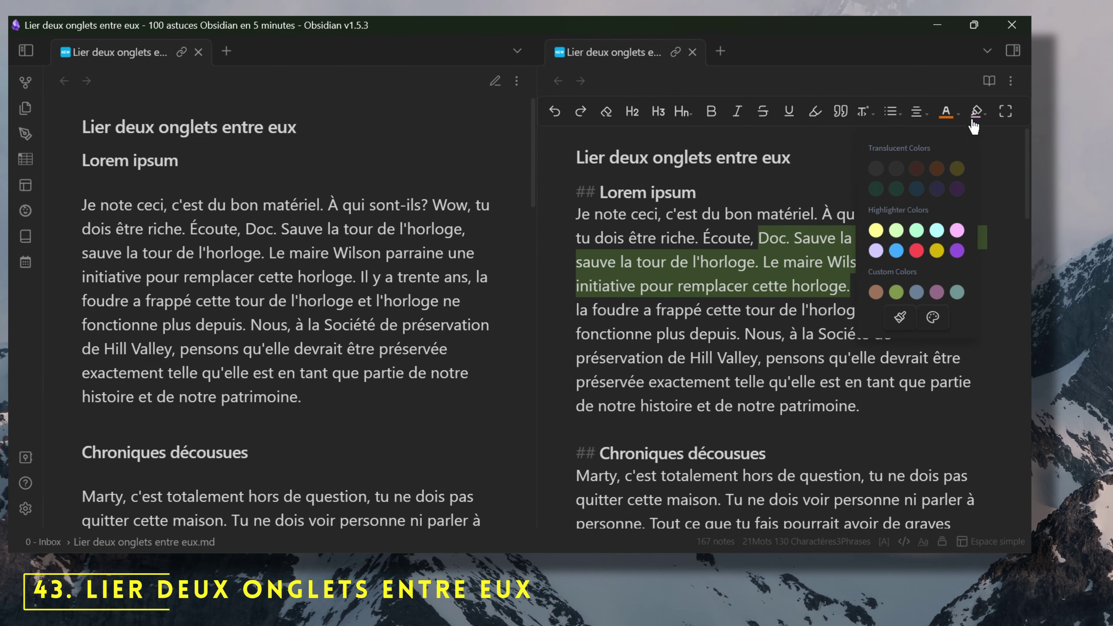
click(956, 251)
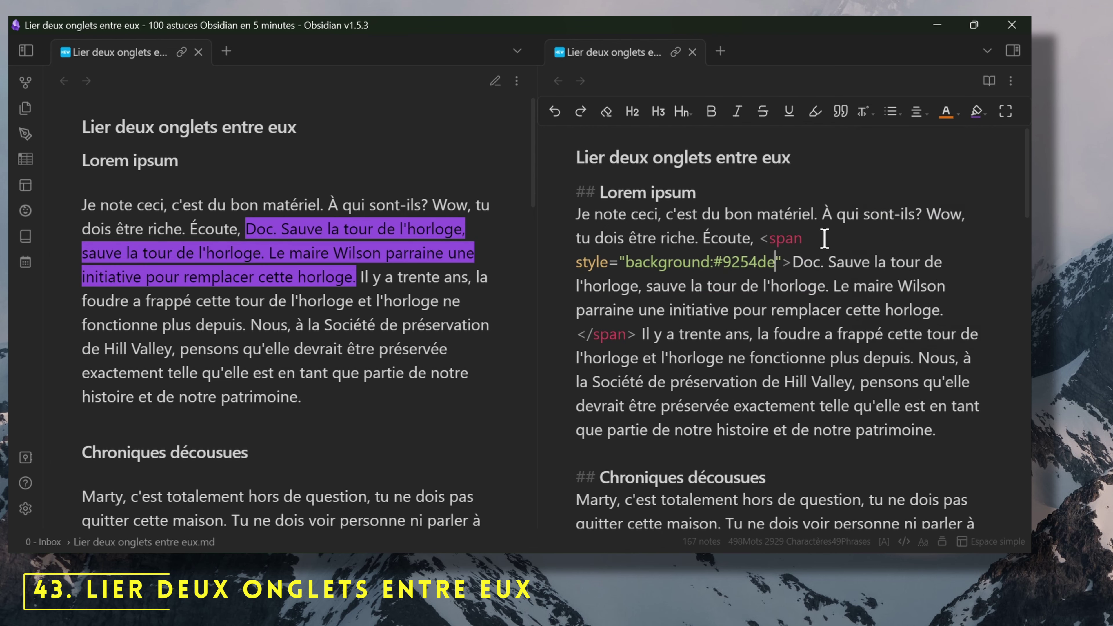
drag(755, 239, 866, 334)
Step: Bold the words "ne fonctionne" in the source-mode pane and check synchronized scrolling from the reading pane
drag(728, 357, 829, 358)
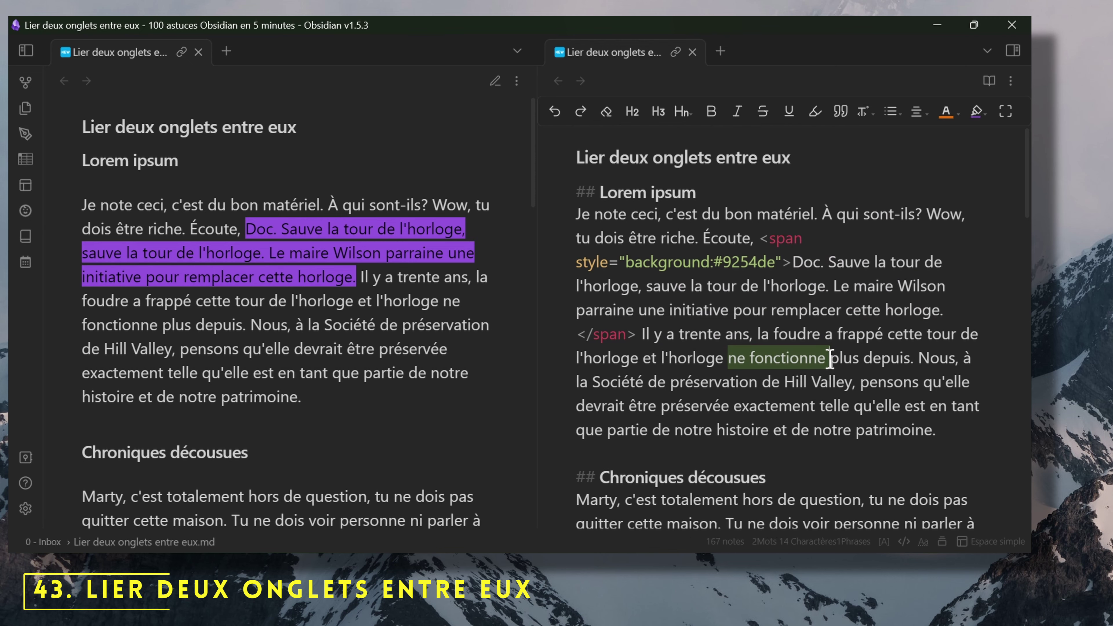
key(ctrl+b)
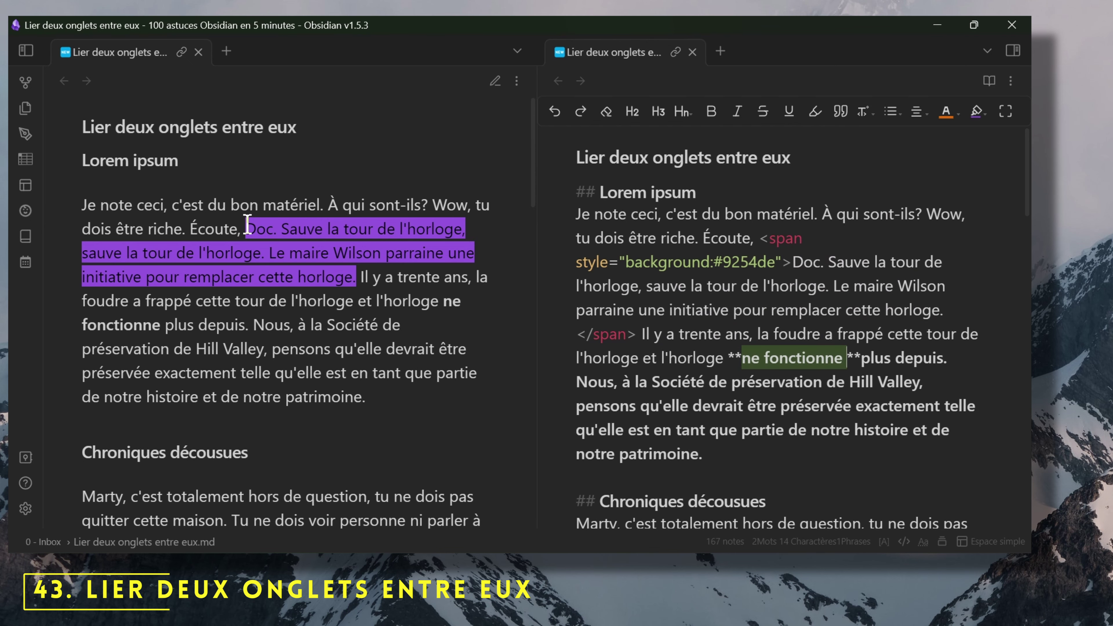
scroll(531, 318, down, 5)
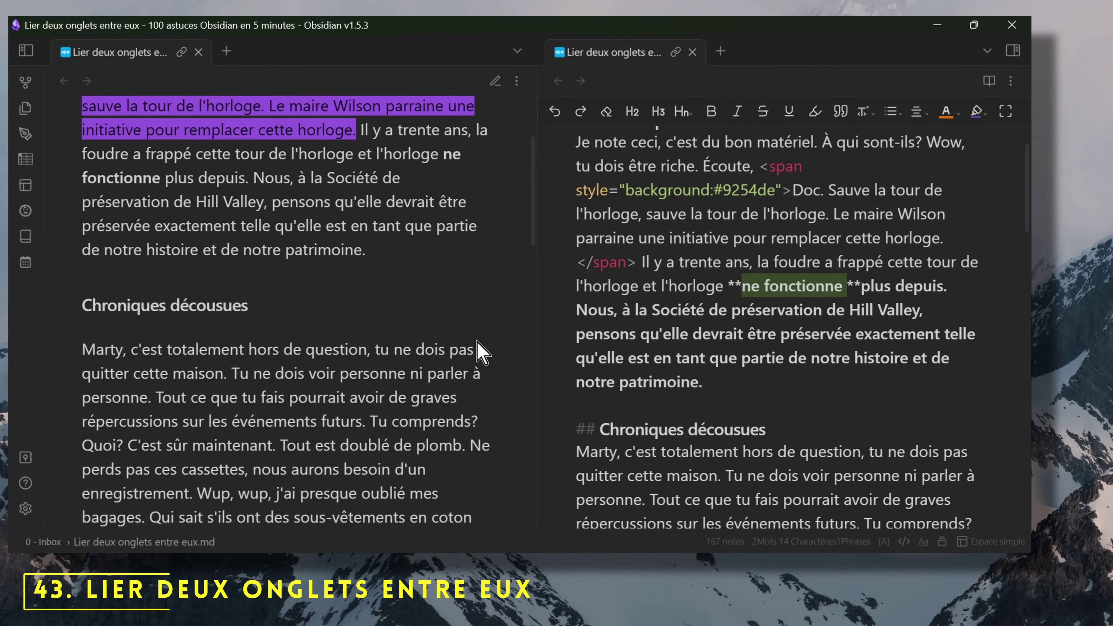
scroll(710, 357, down, 3)
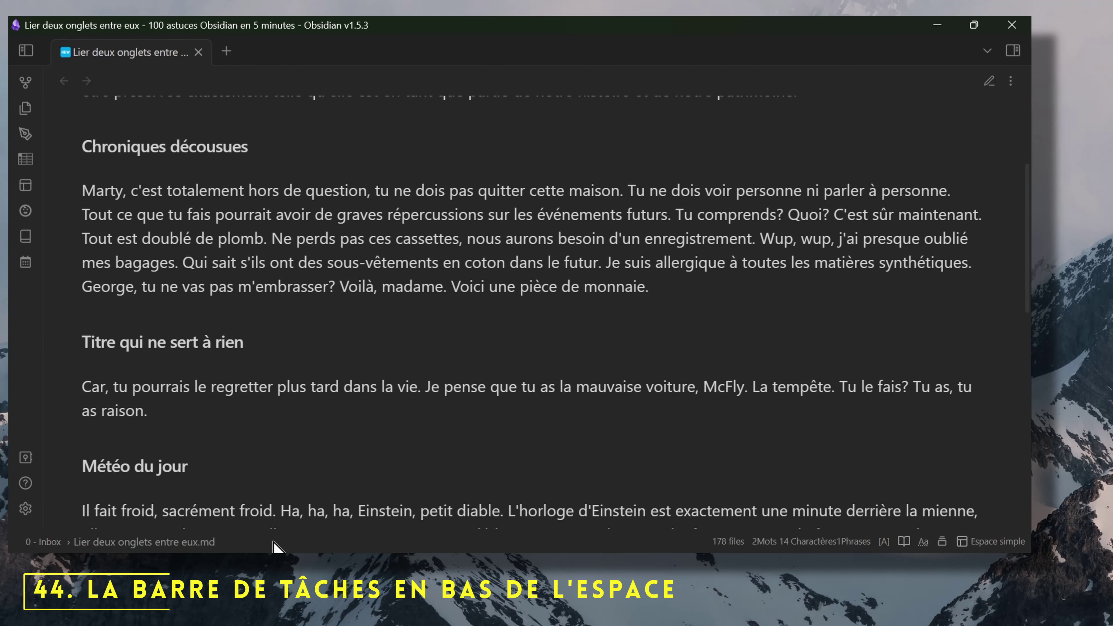
Step: Examine the status bar's listings of sibling notes and vault folders, and its list of workspaces
click(183, 546)
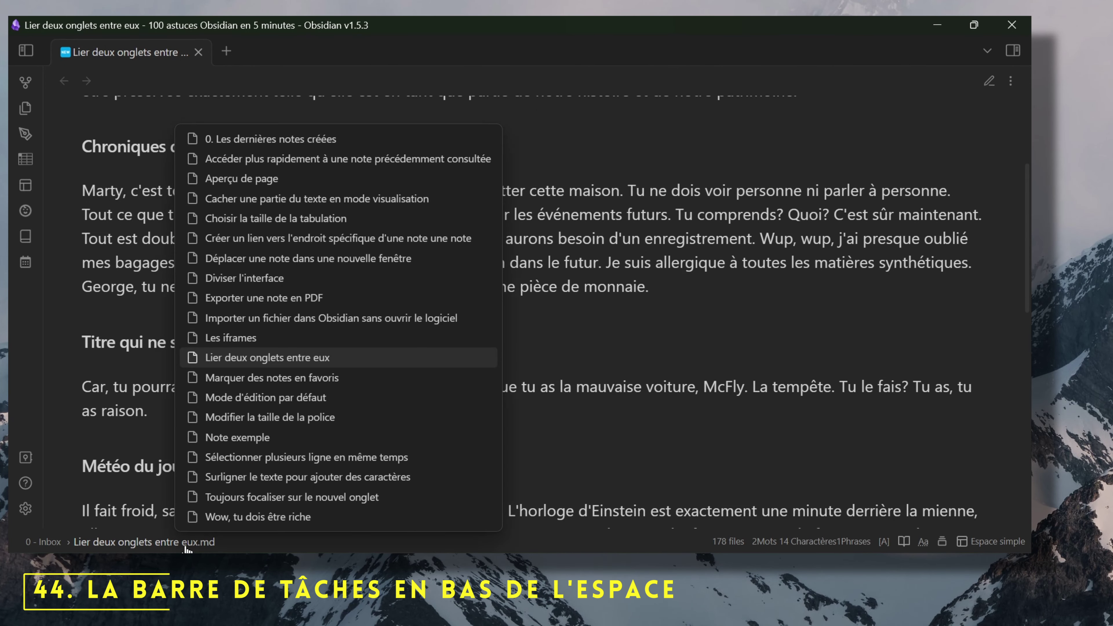
click(43, 542)
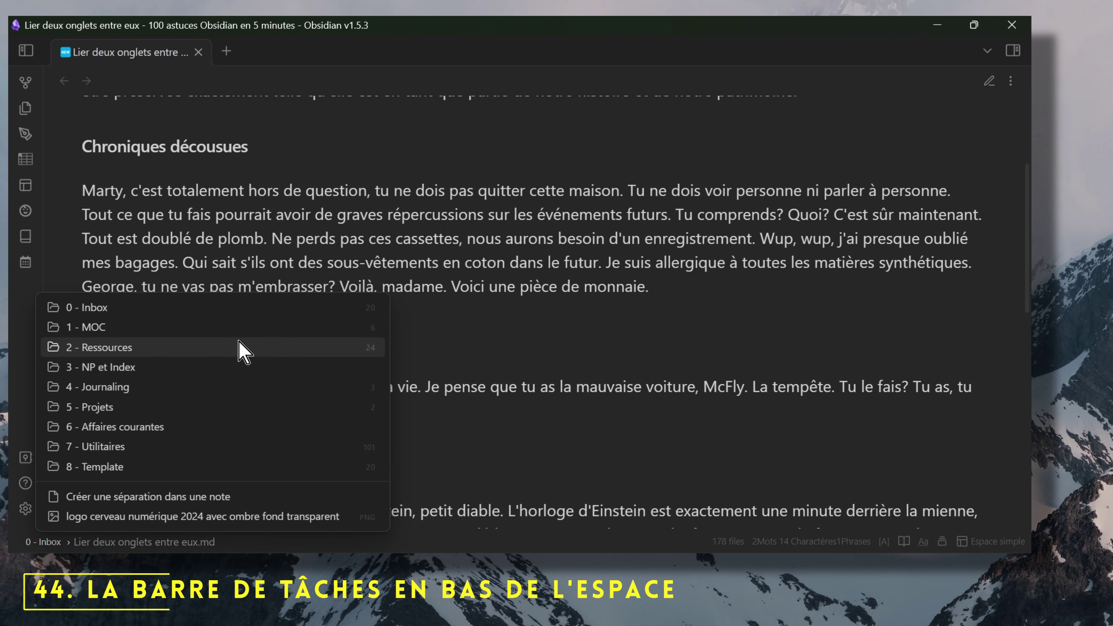
click(690, 544)
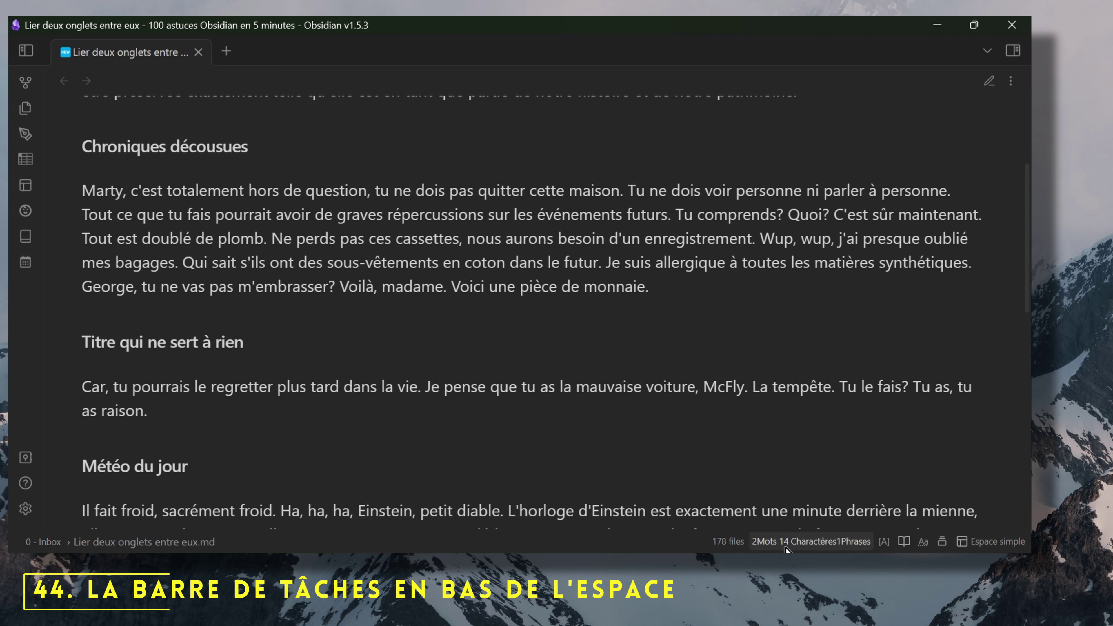
click(988, 541)
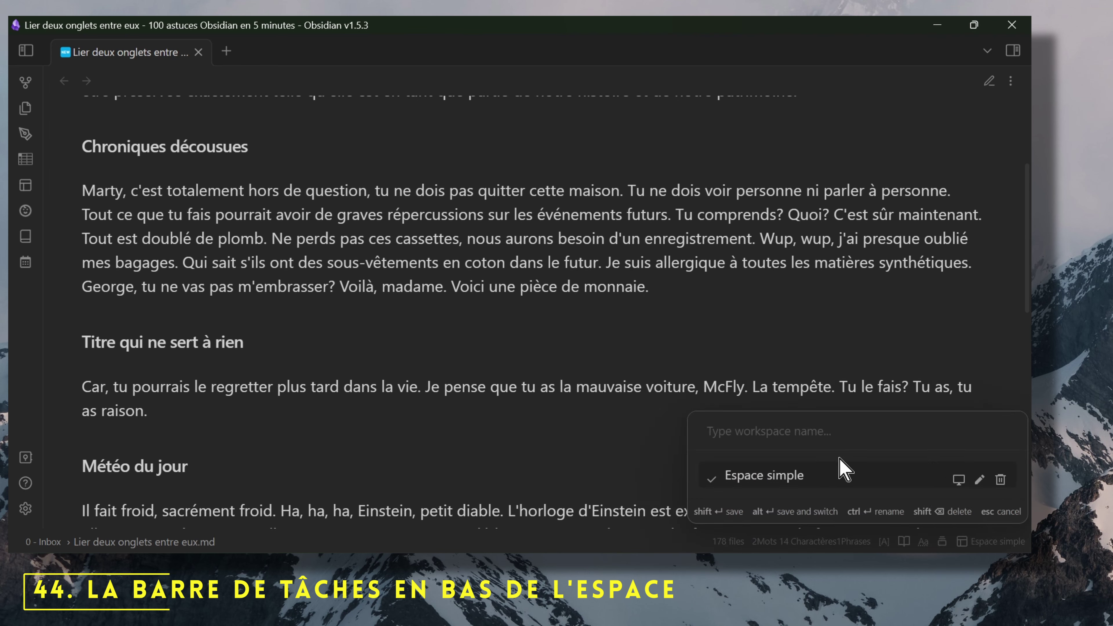
click(987, 543)
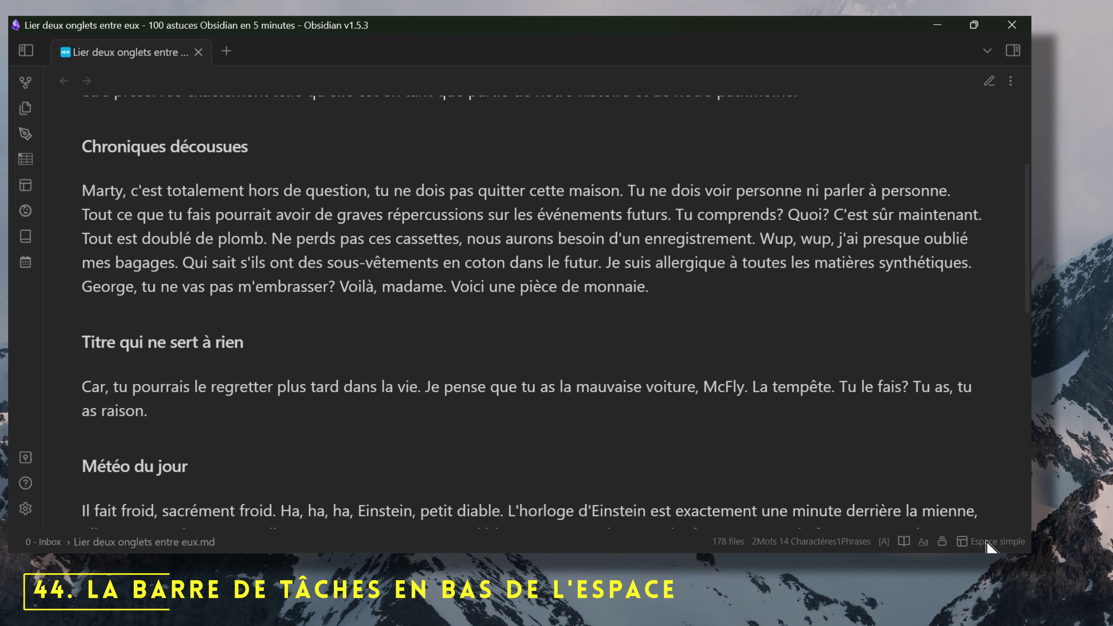
Step: Toggle the note's view mode from the status bar
click(903, 541)
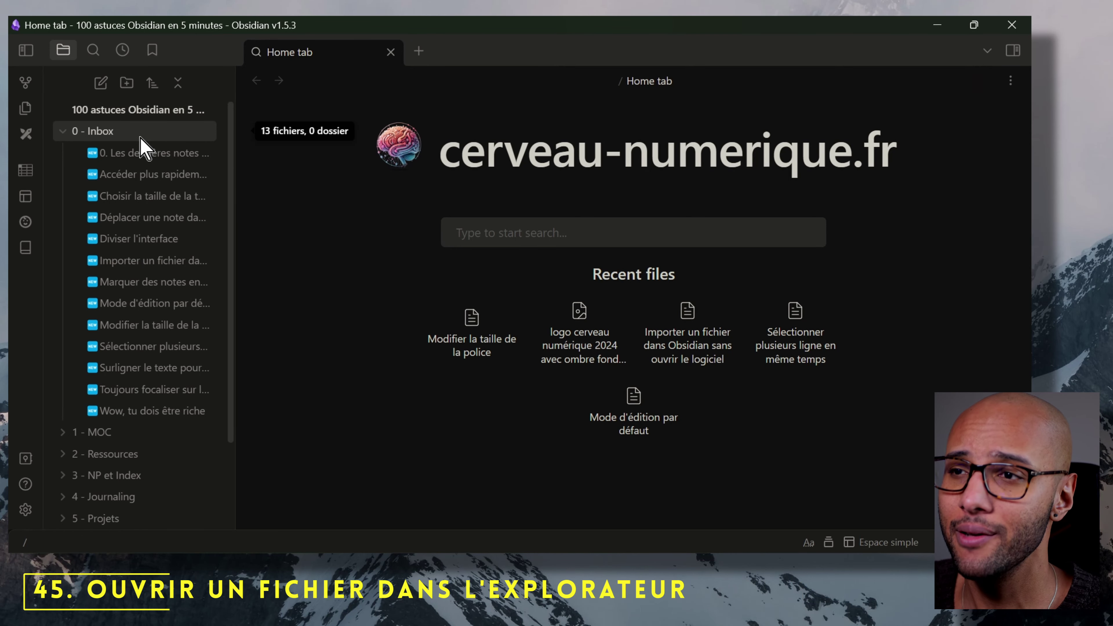
Step: Show the 0 - Inbox folder in the system file explorer
right_click(140, 137)
click(229, 287)
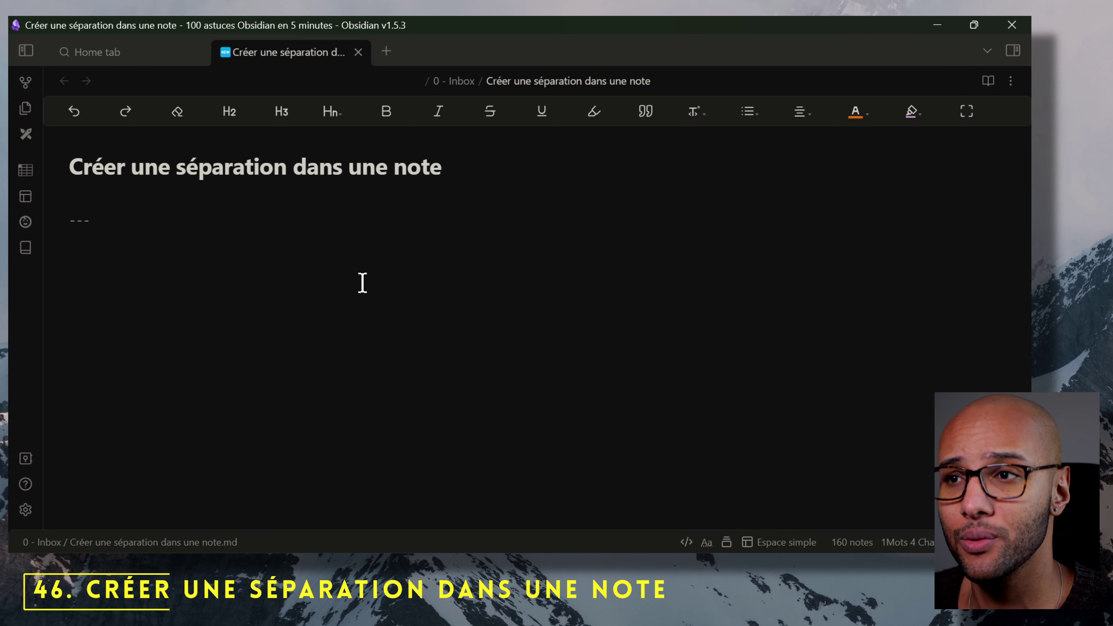
Step: Display the note containing the "---" separator in reading view
key(ctrl+e)
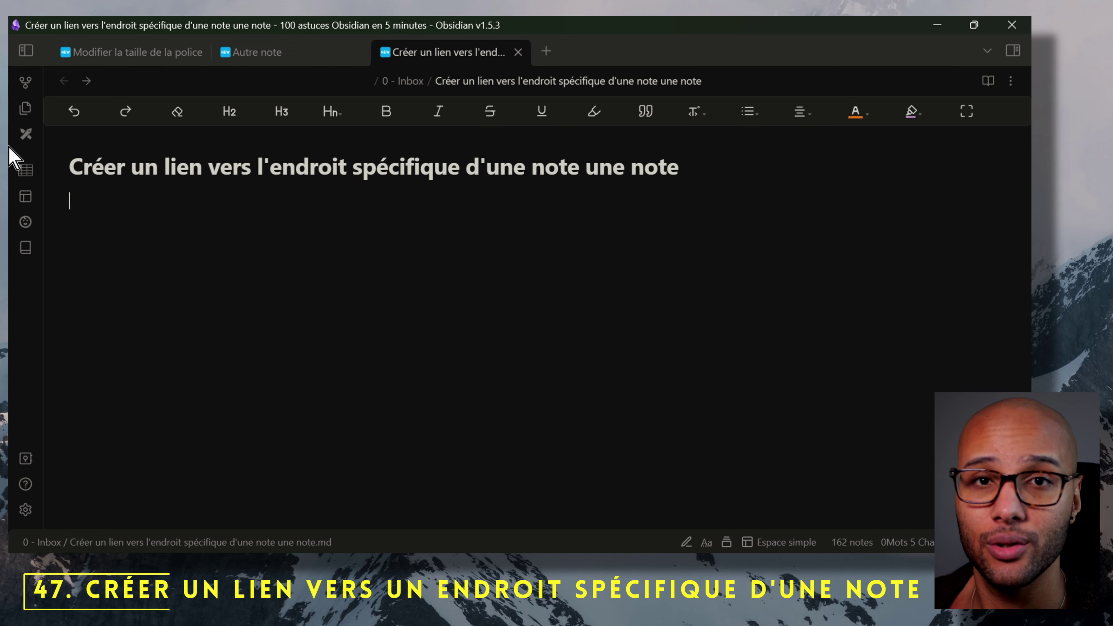
Step: Insert a link to the Lorem ipsum heading of Autre note, follow it, and return to the linking note
text([[)
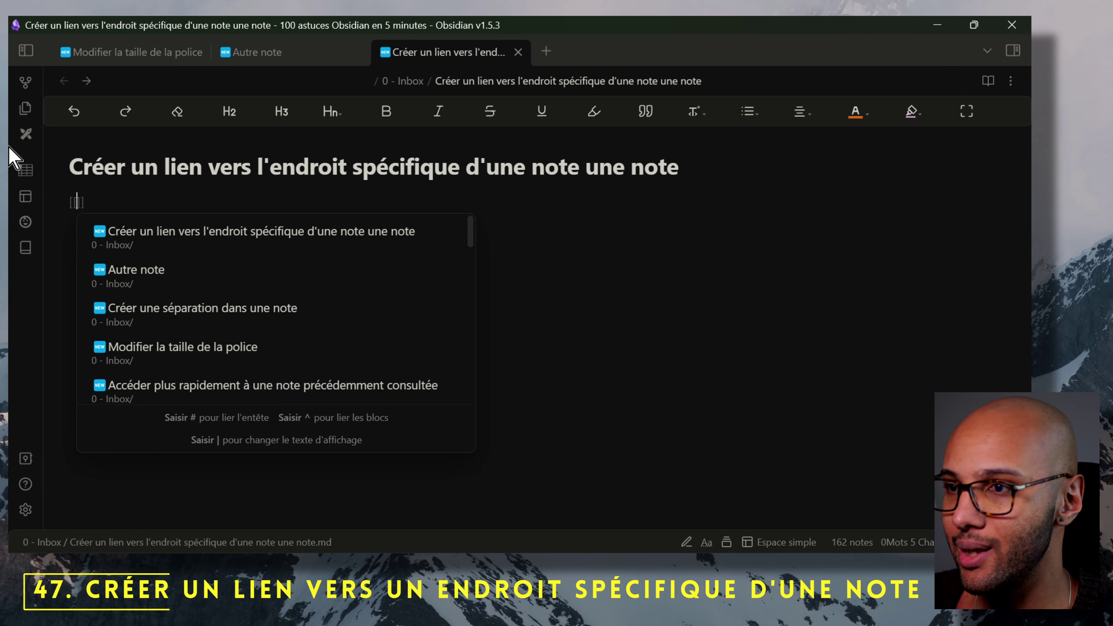
text(Autre note#)
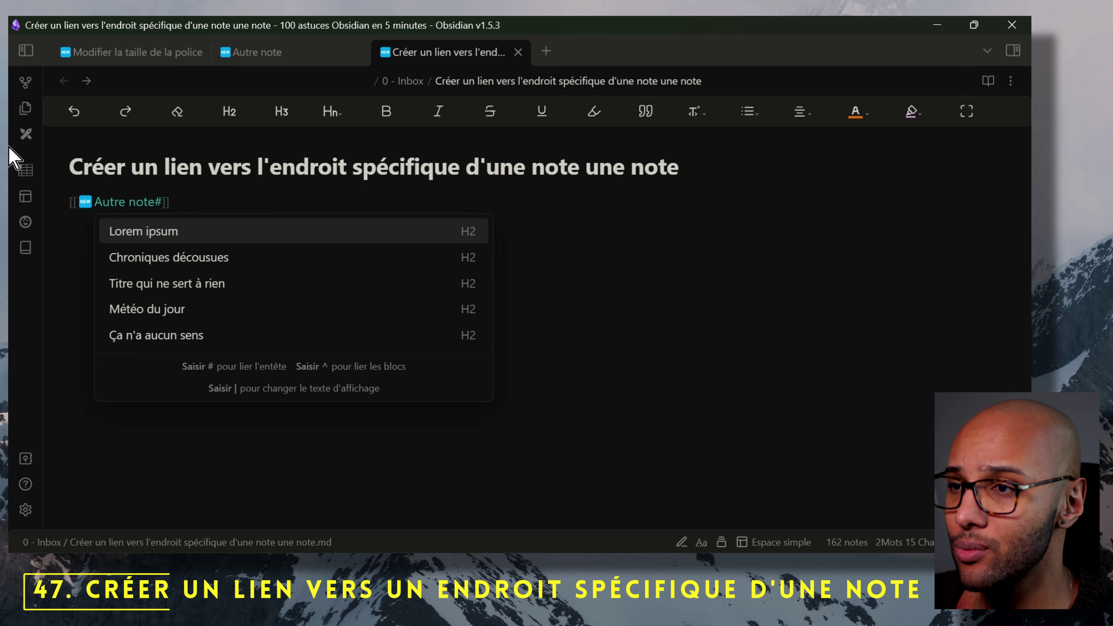
key(Down)
key(Down)
key(Up)
key(Up)
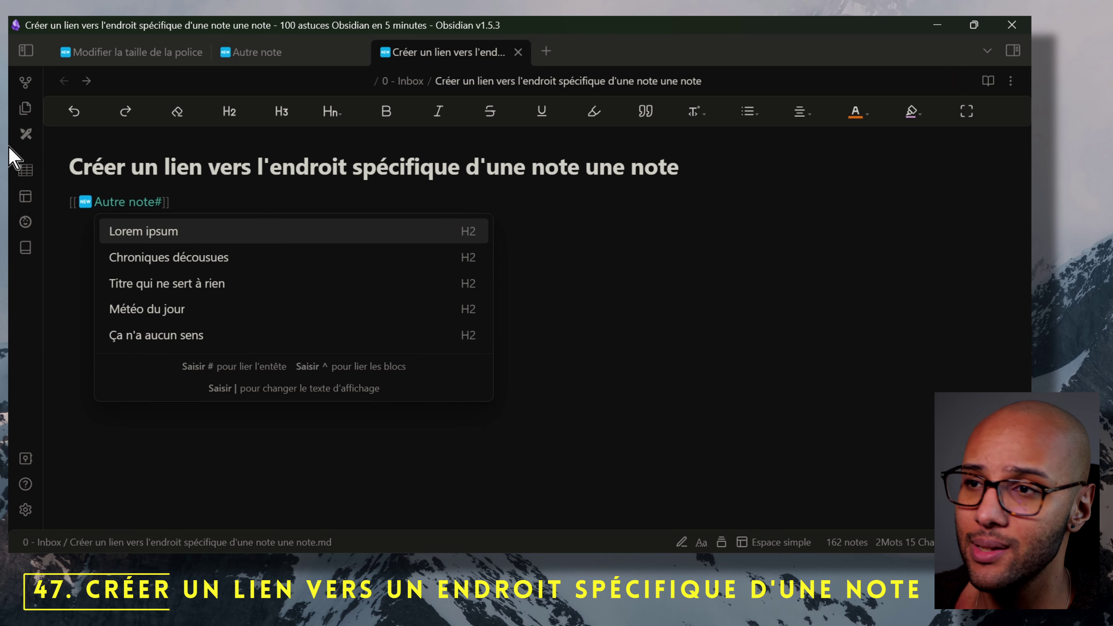
key(Return)
click(223, 204)
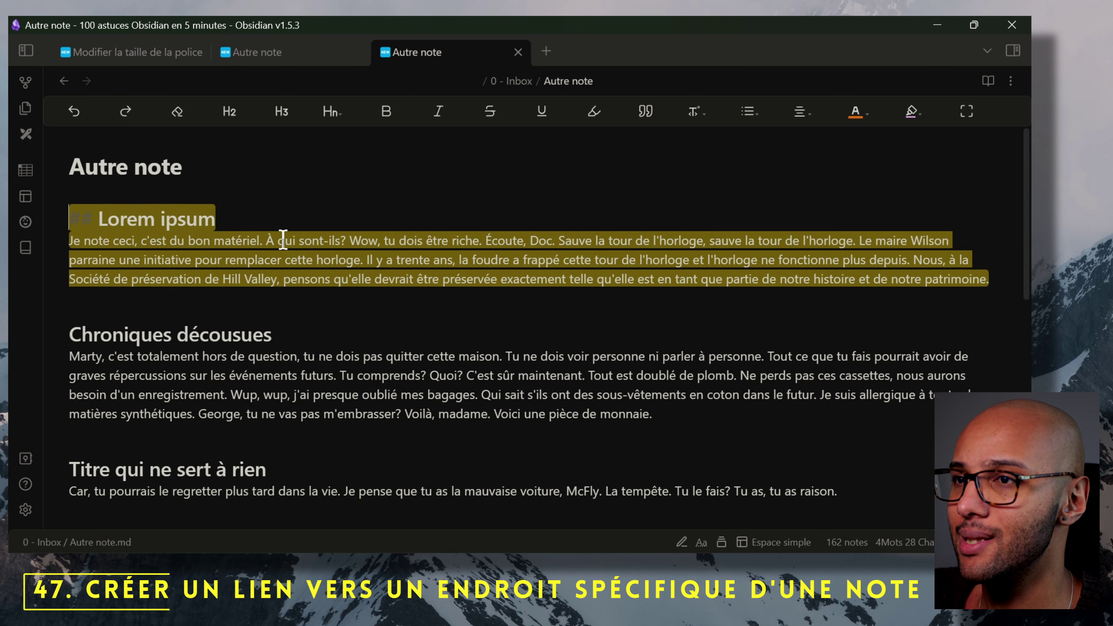
click(65, 81)
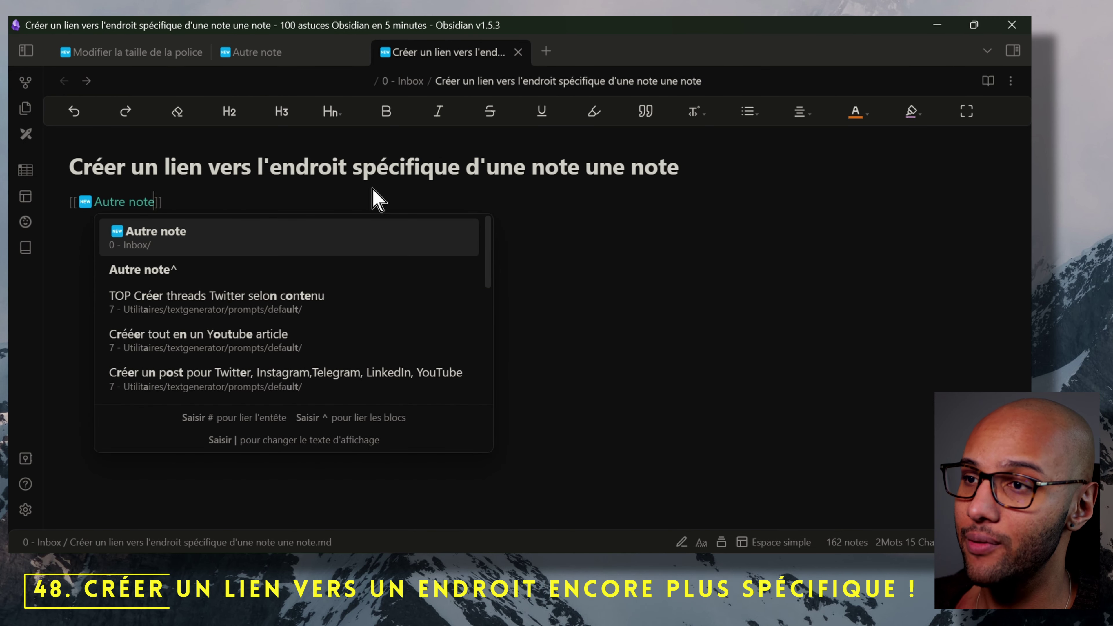
Step: Turn the link into a block link to Autre note's paragraph starting "Marty, c'est totalement hors de question" and follow it from reading view
text(^)
key(Down)
key(Down)
key(Down)
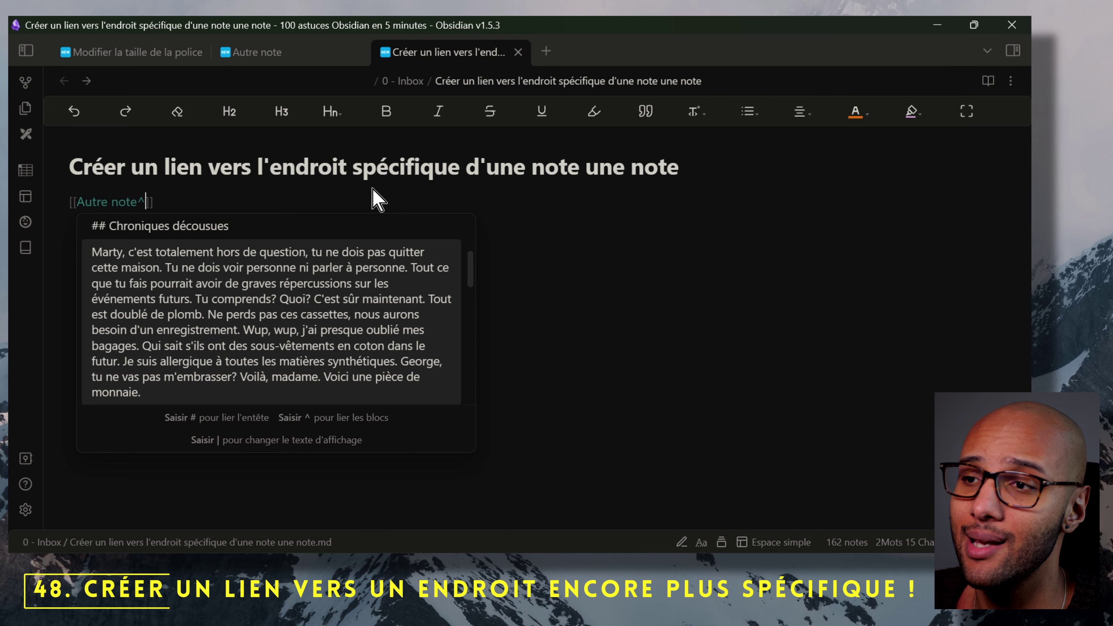
key(Return)
key(ctrl+e)
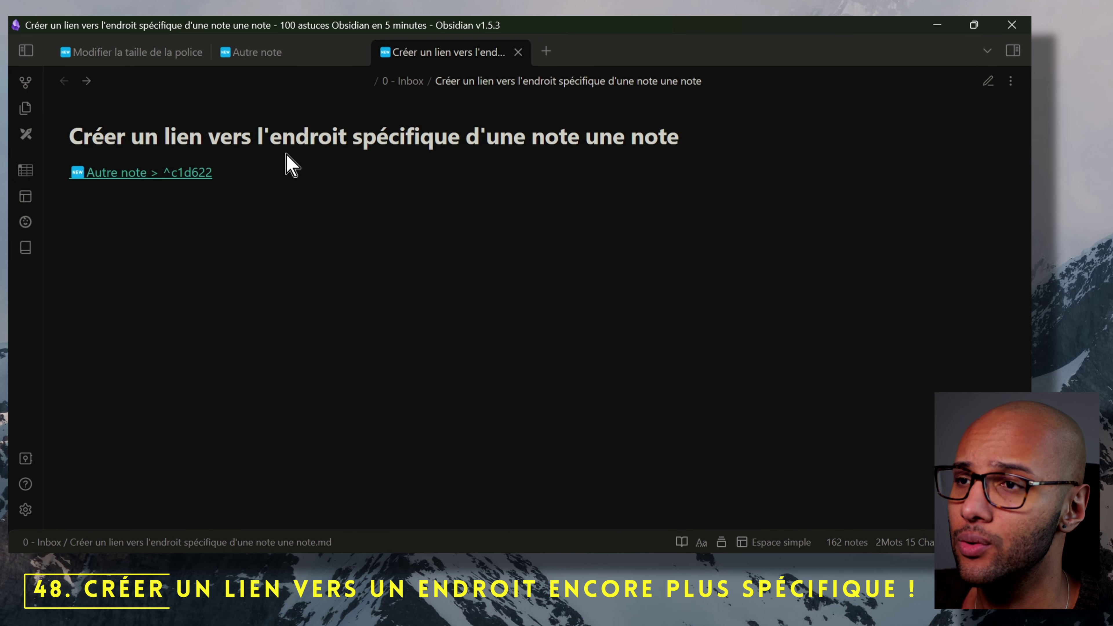
click(152, 182)
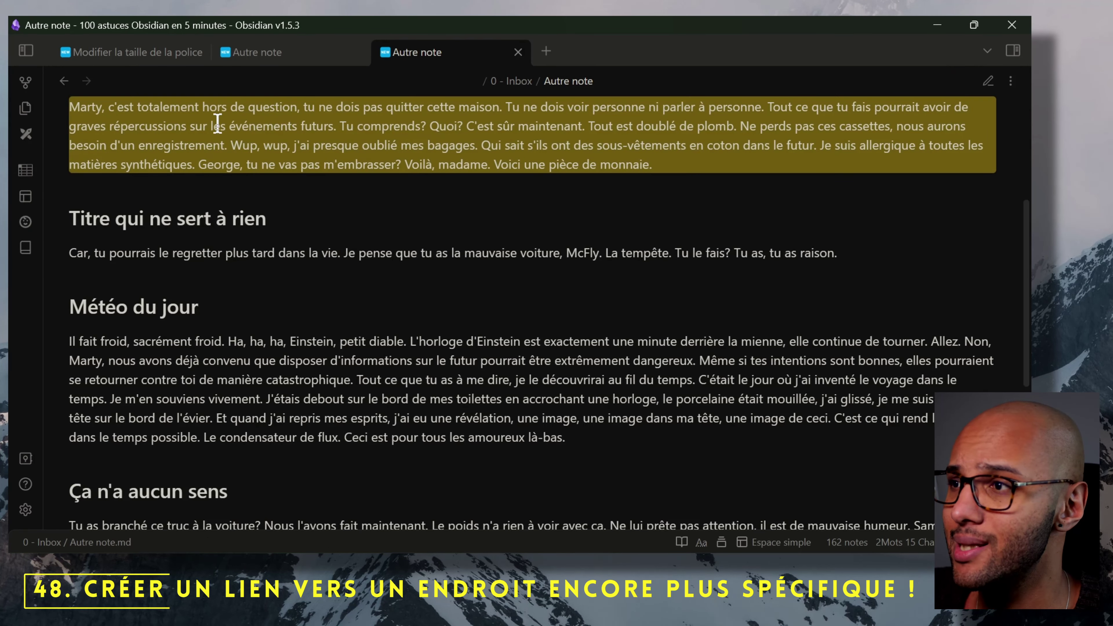
key(ctrl+e)
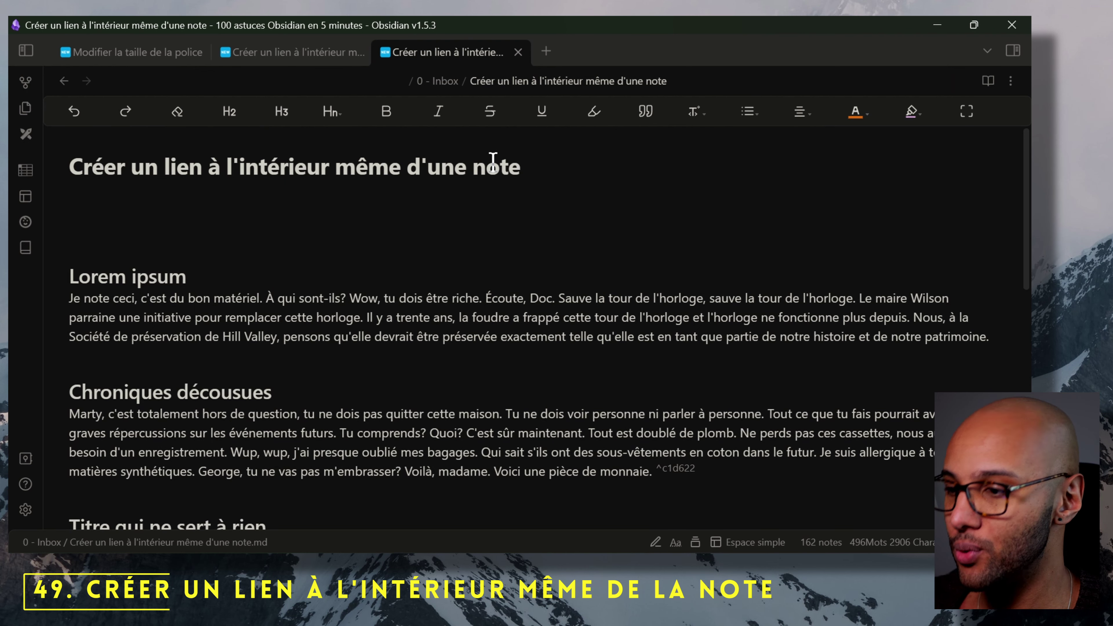
Step: Insert a link to the same note's heading "Titre en bas de ma note" above Lorem ipsum and follow it
text([[)
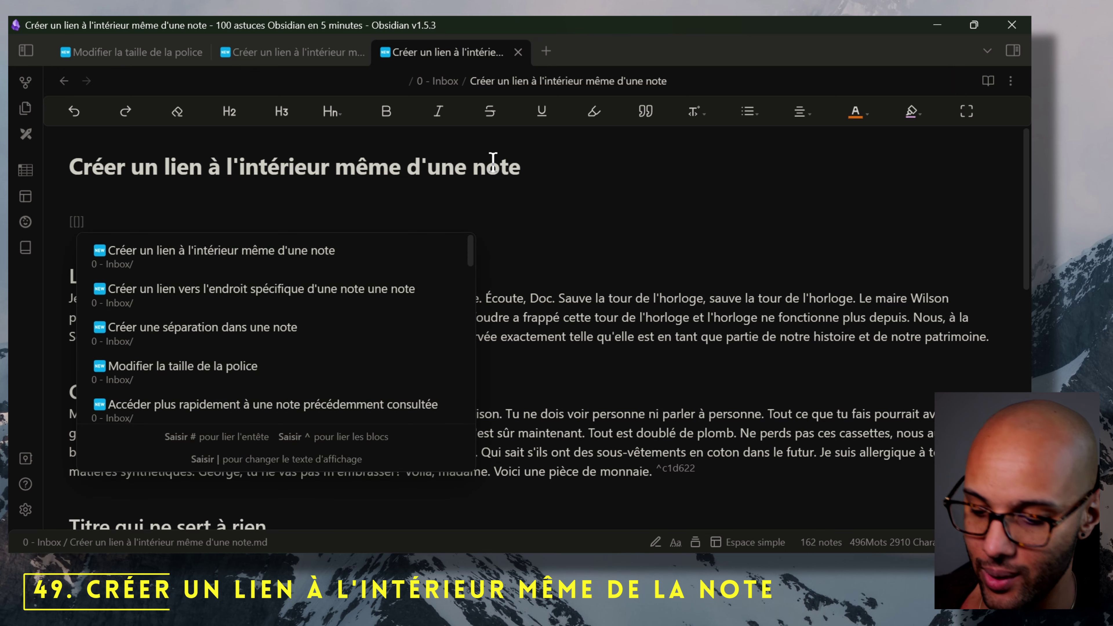
text(#)
key(Down)
key(Down)
key(Down)
key(Down)
key(Return)
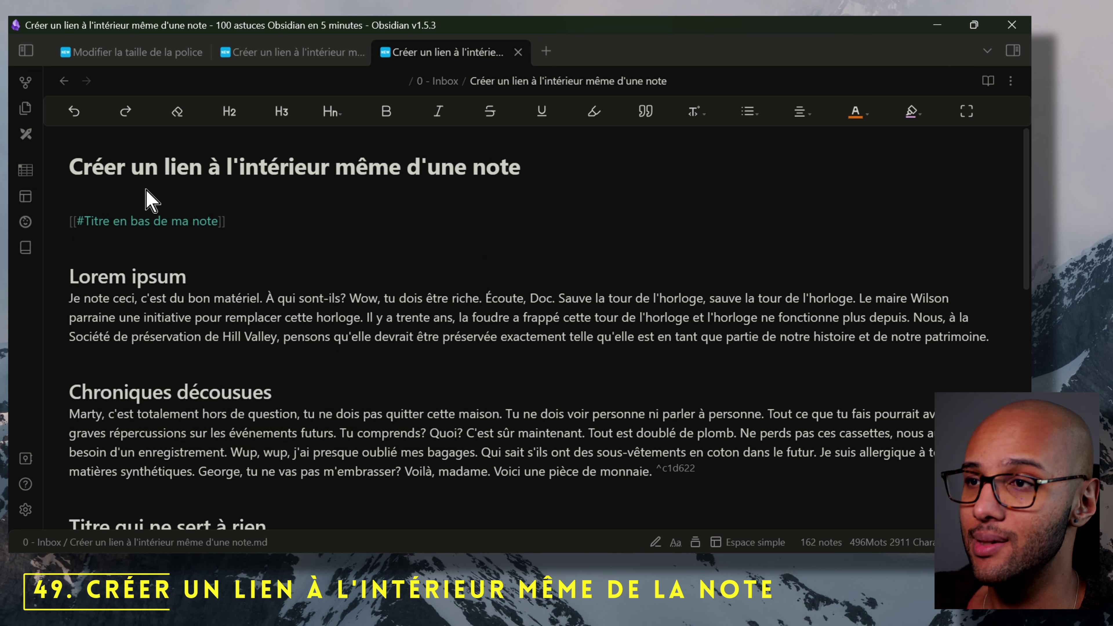
click(222, 258)
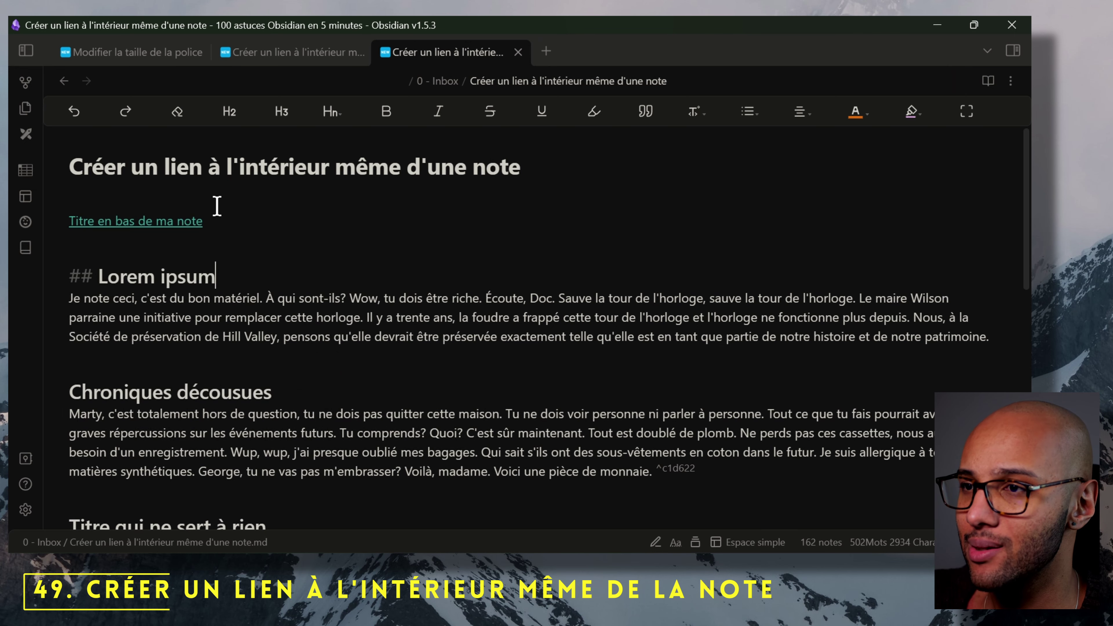
click(161, 221)
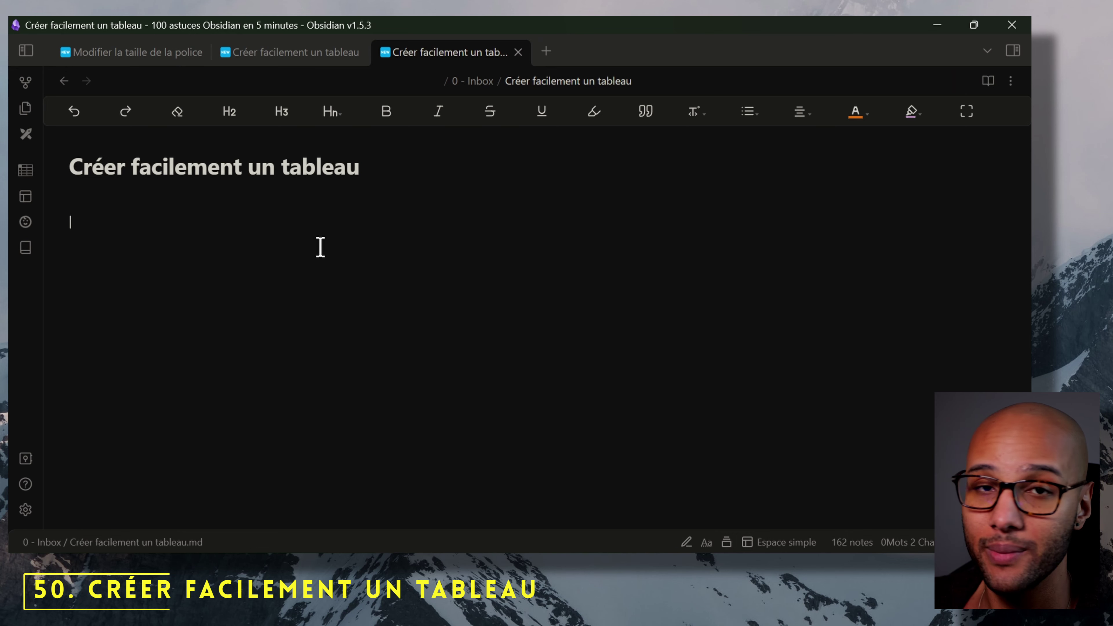
Step: Create a one-column table with the header "Titre de mon tableau" and add rows beneath it
text(| Titre de mon tableau |)
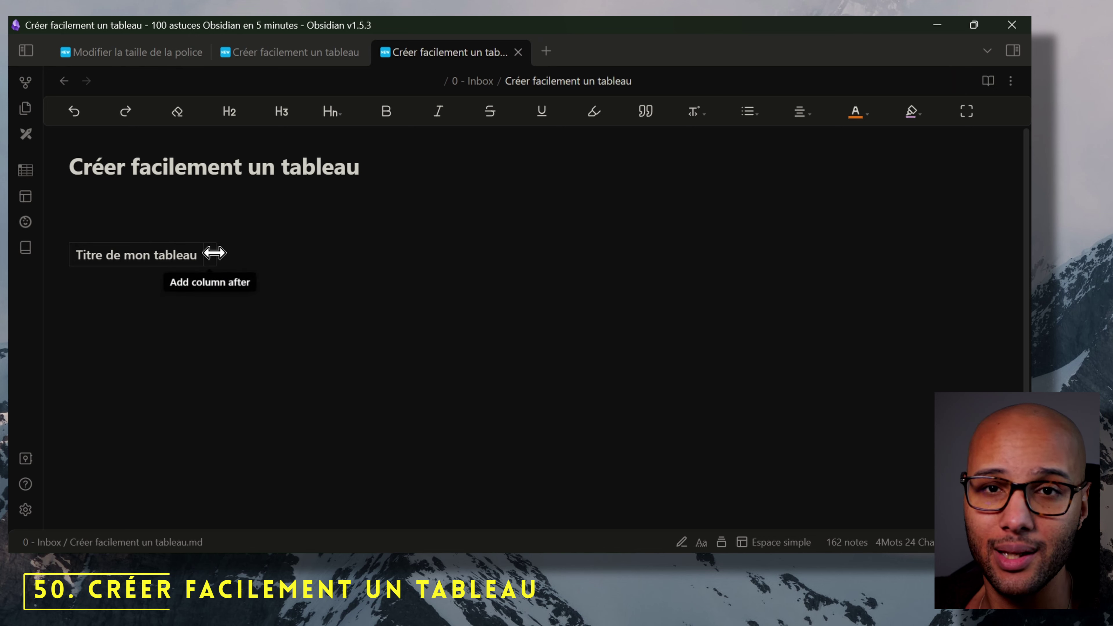
click(148, 268)
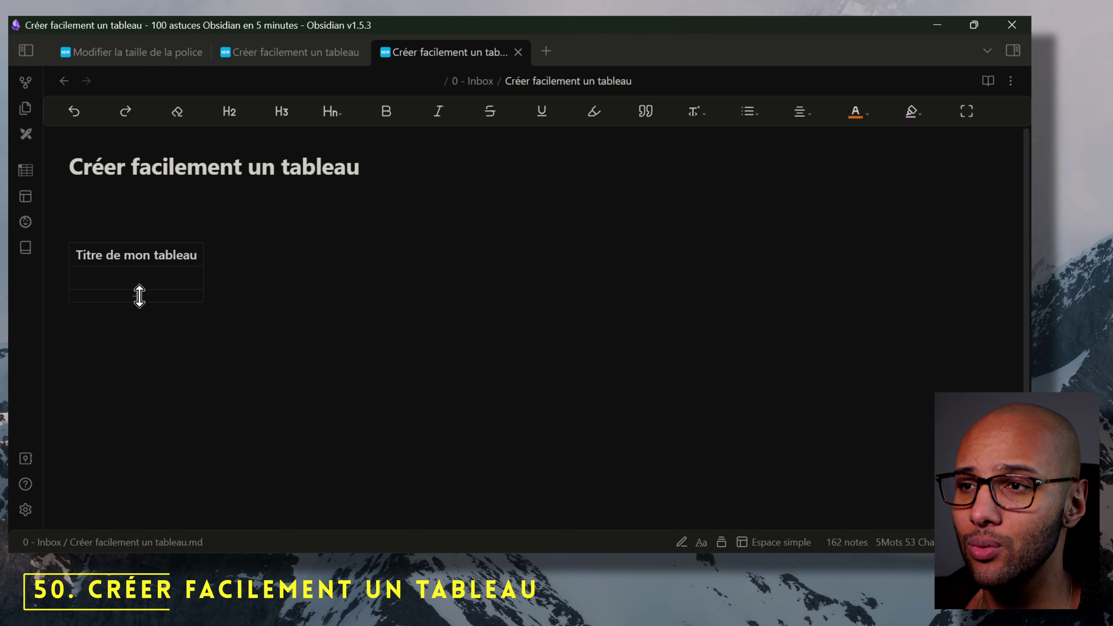
click(154, 292)
click(145, 313)
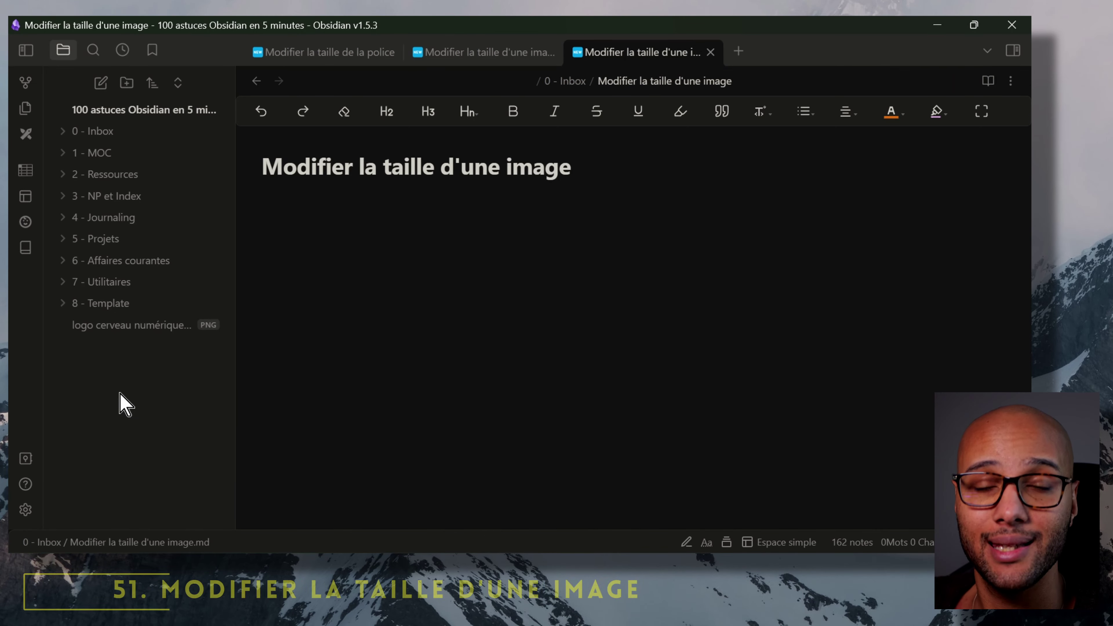
Step: Embed the logo cerveau numérique PNG in the Modifier la taille d'une image note and set its width to 400
drag(115, 327, 563, 291)
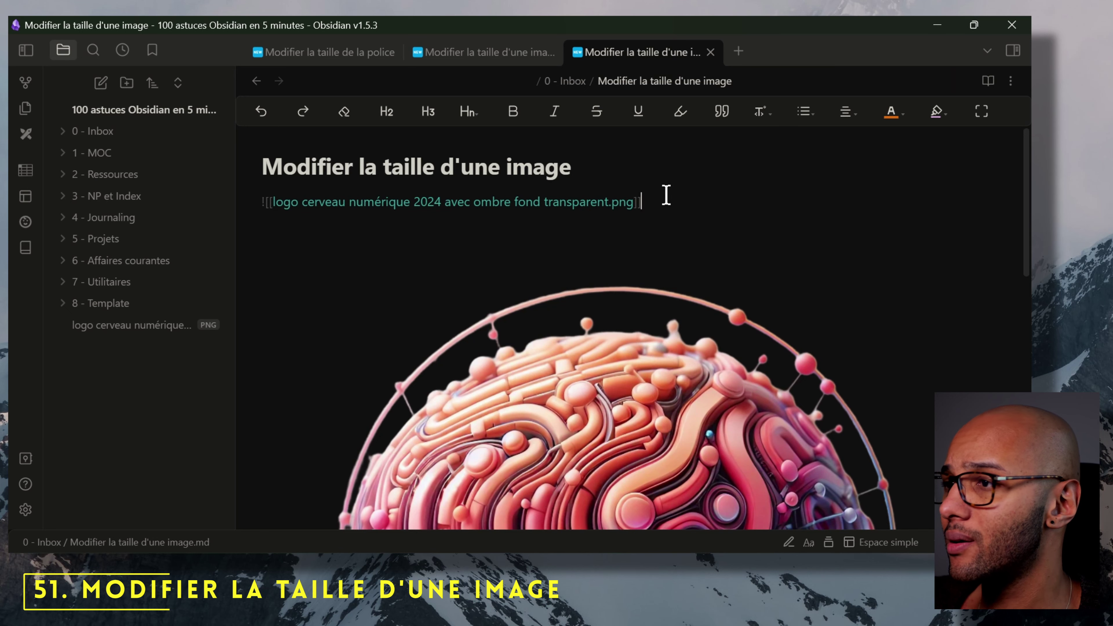
click(633, 202)
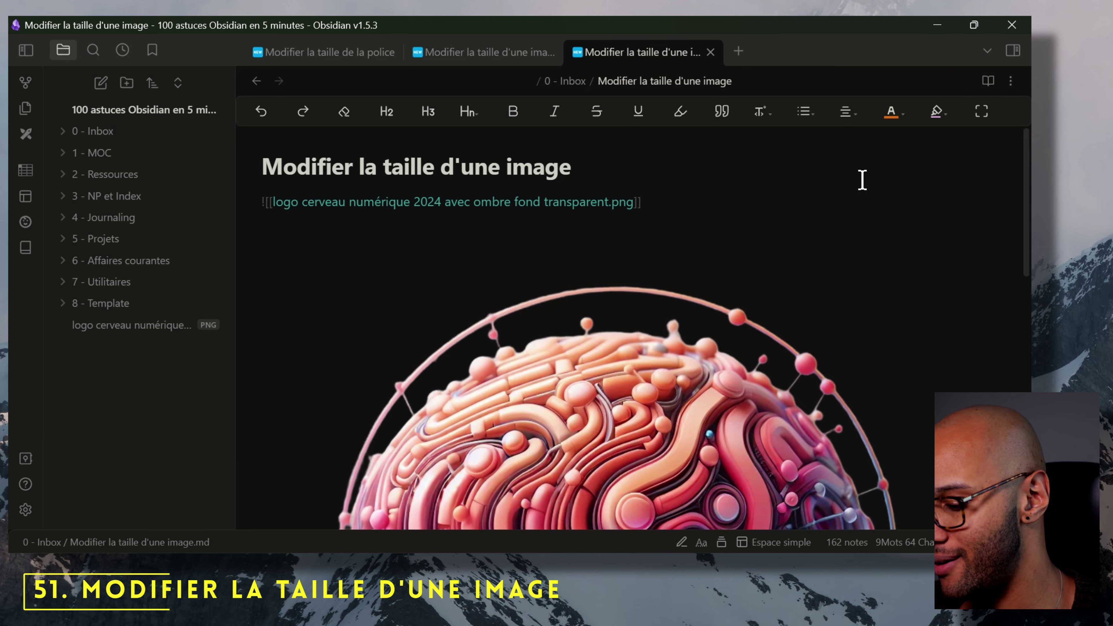
text(|)
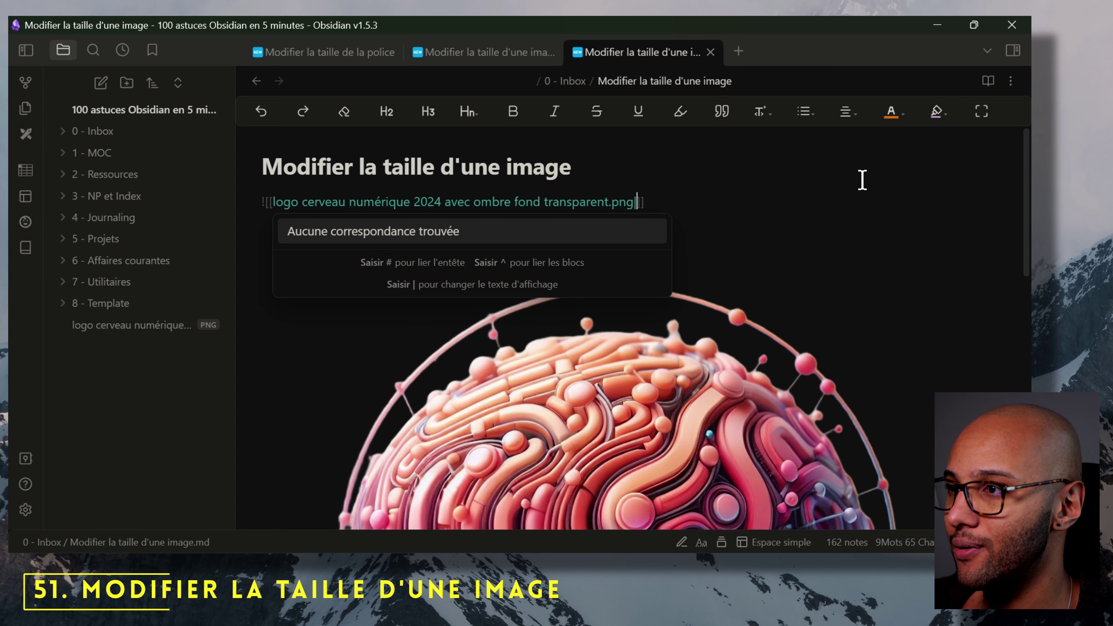
text(400)
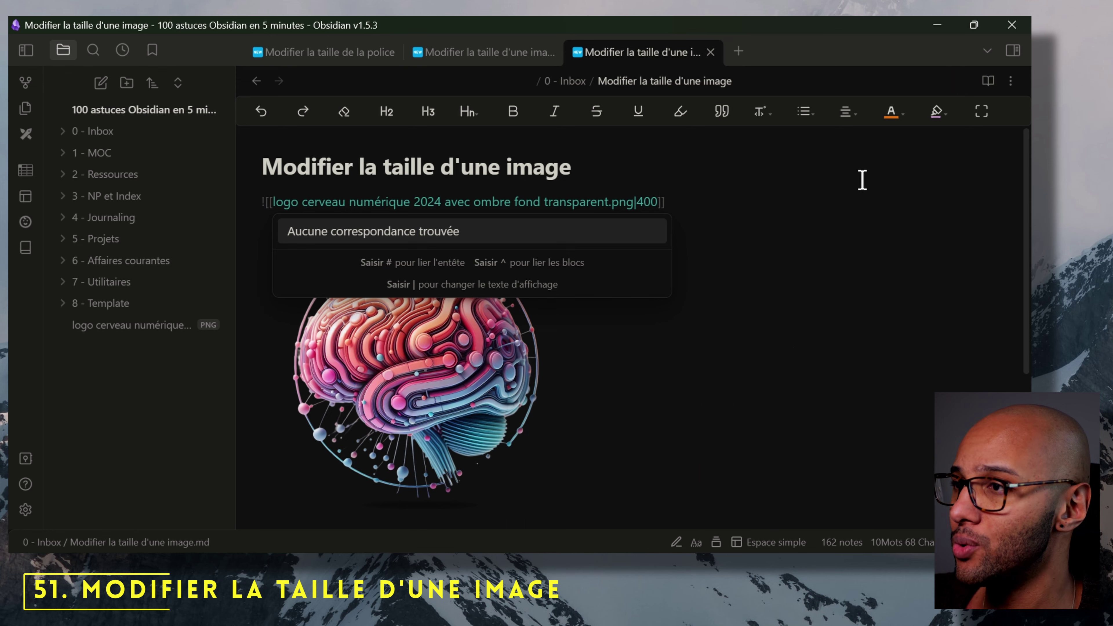
Step: Try an image width of 500, set it to 200, and display the note in reading view
key(BackSpace)
key(BackSpace)
key(BackSpace)
text(500)
key(BackSpace)
key(BackSpace)
key(BackSpace)
text(200)
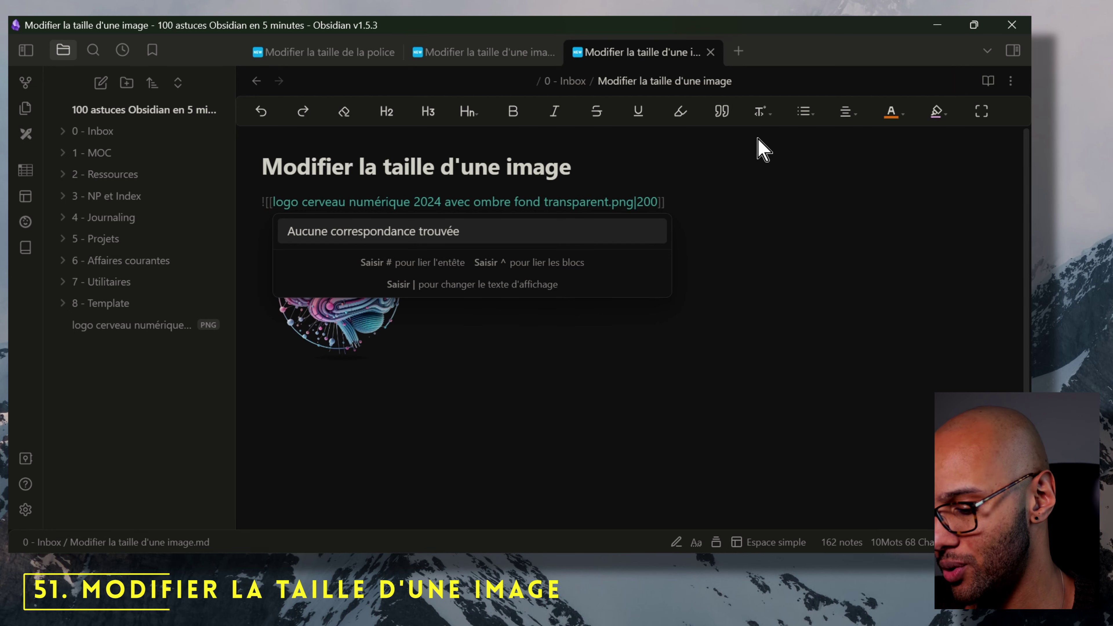
key(ctrl+e)
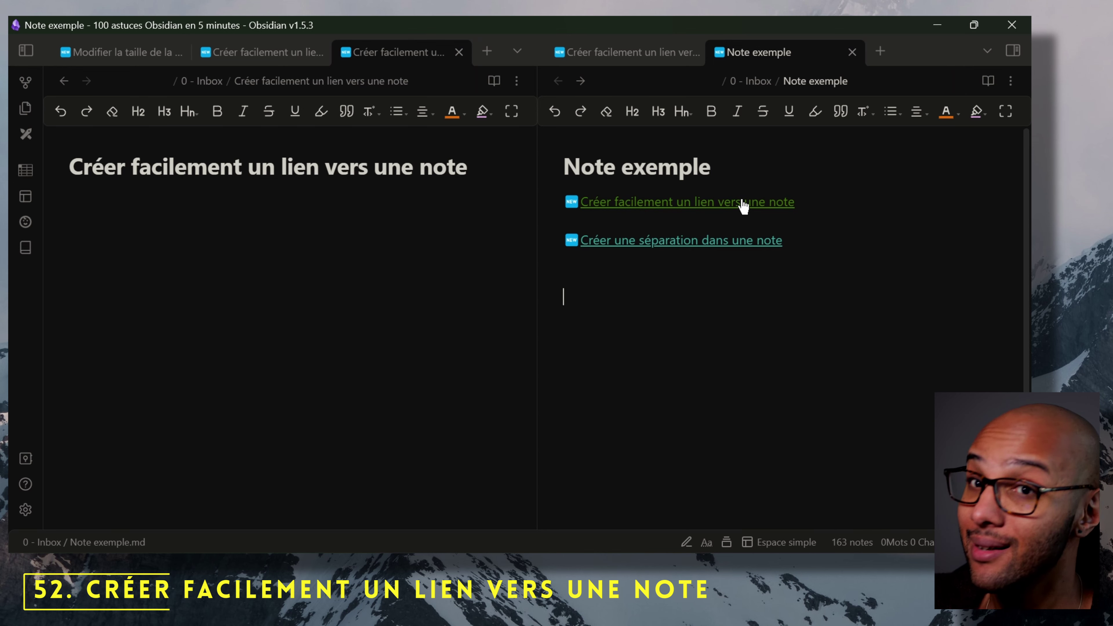
Step: Insert links into the empty note from Note exemple's first link and the Inbox notes on linking to a specific spot and importing a file
drag(736, 206, 238, 254)
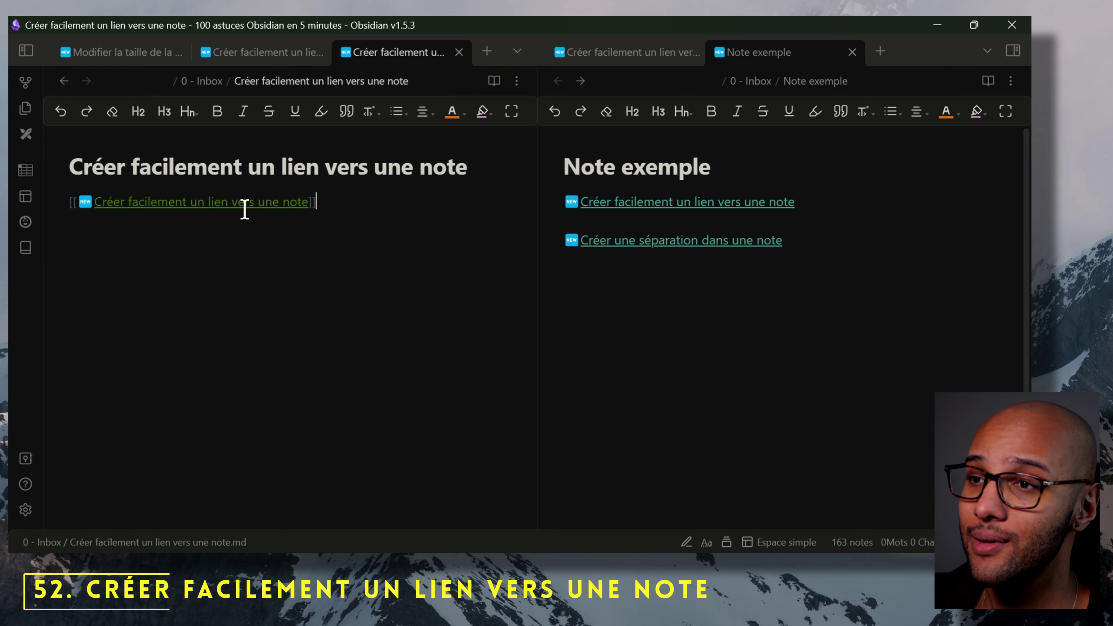
key(ctrl+shift+e)
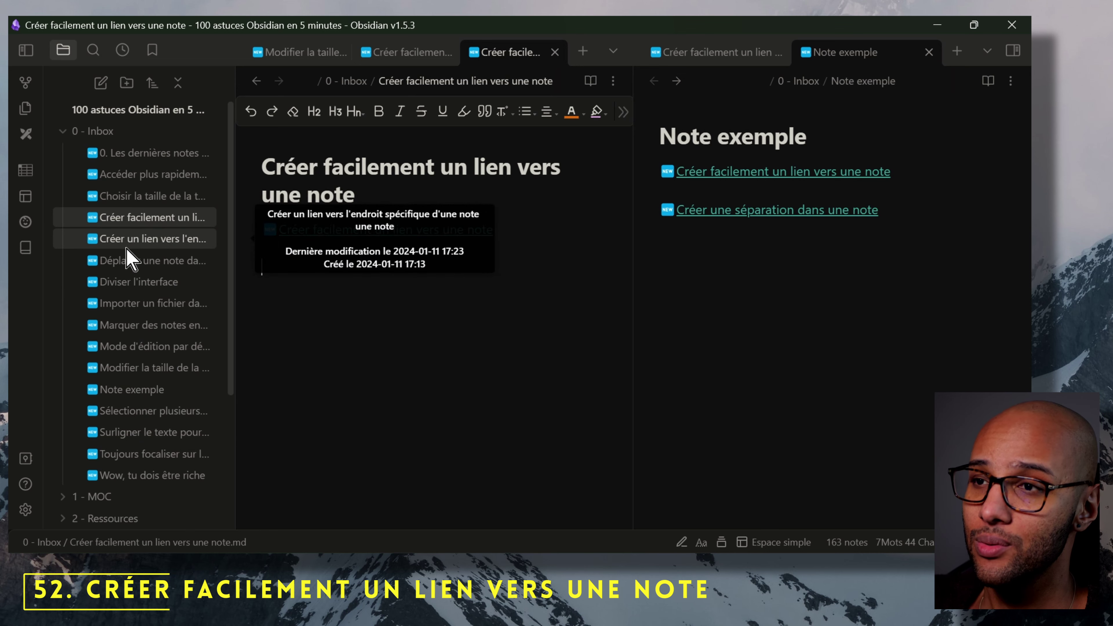
drag(134, 245, 416, 319)
click(370, 324)
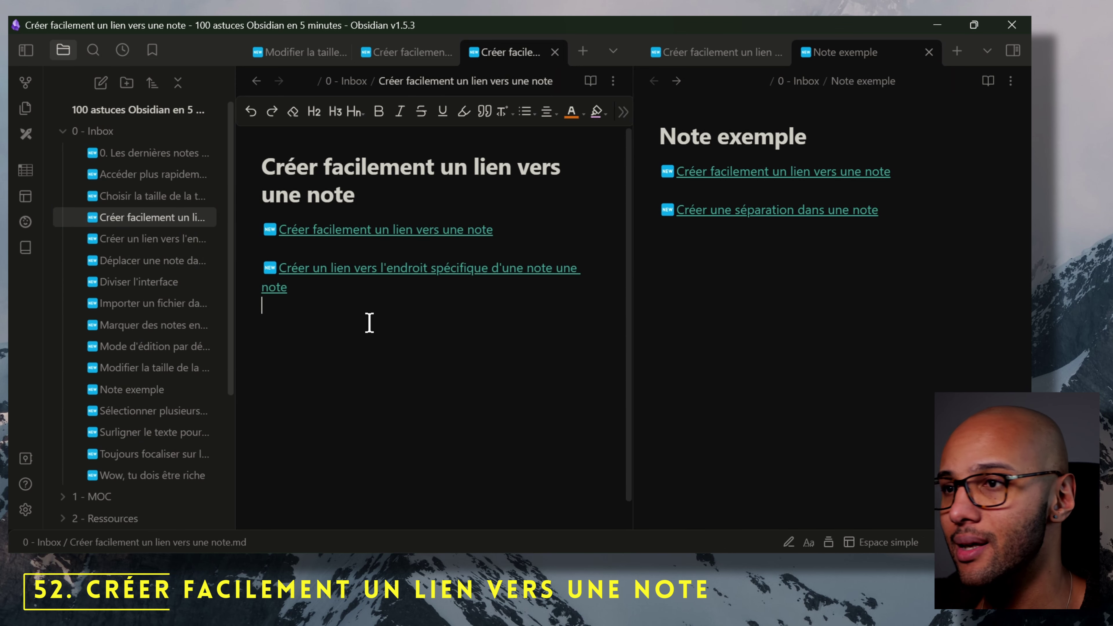
drag(105, 307, 390, 353)
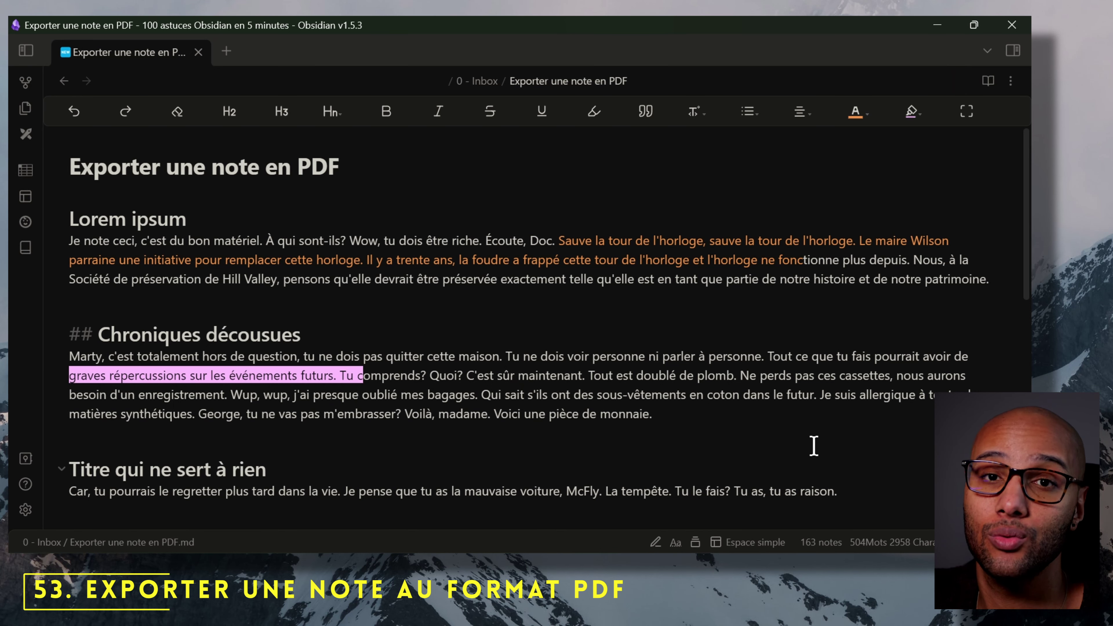
Step: Export the note in A4 format as "Exporter une note en PDF.pdf" to the Nouveau dossier folder on the desktop
click(1014, 86)
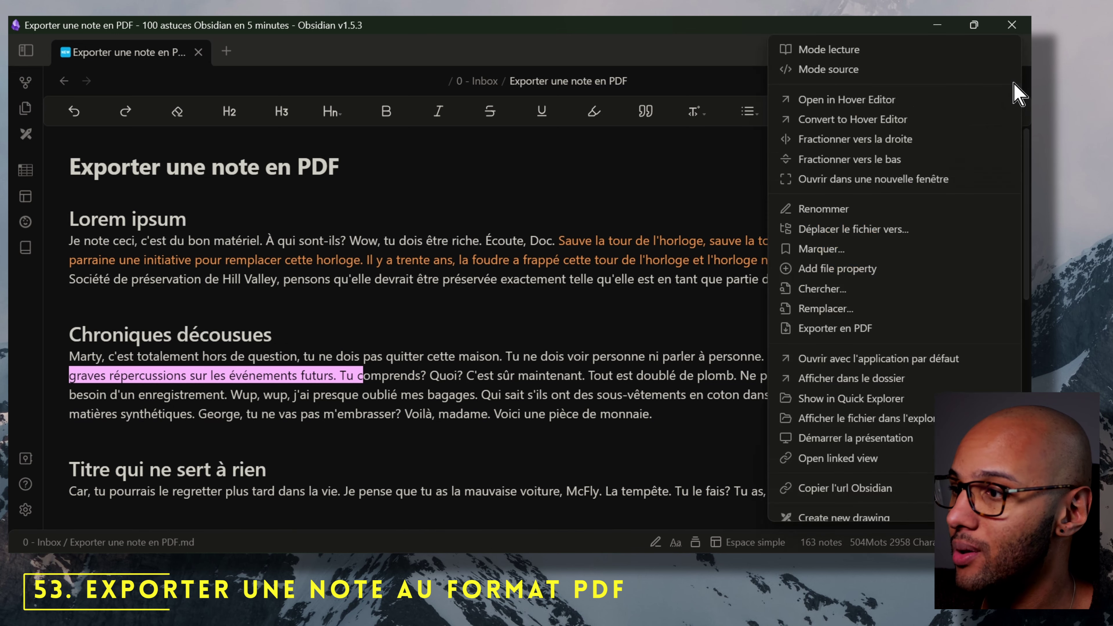
scroll(863, 221, down, 1)
click(882, 302)
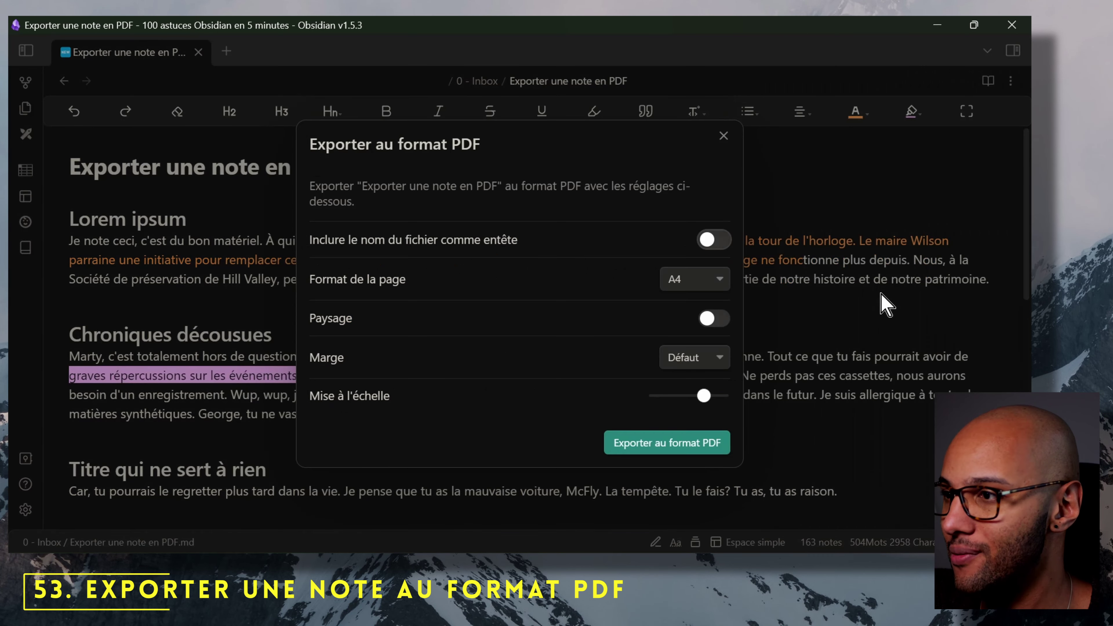
click(676, 447)
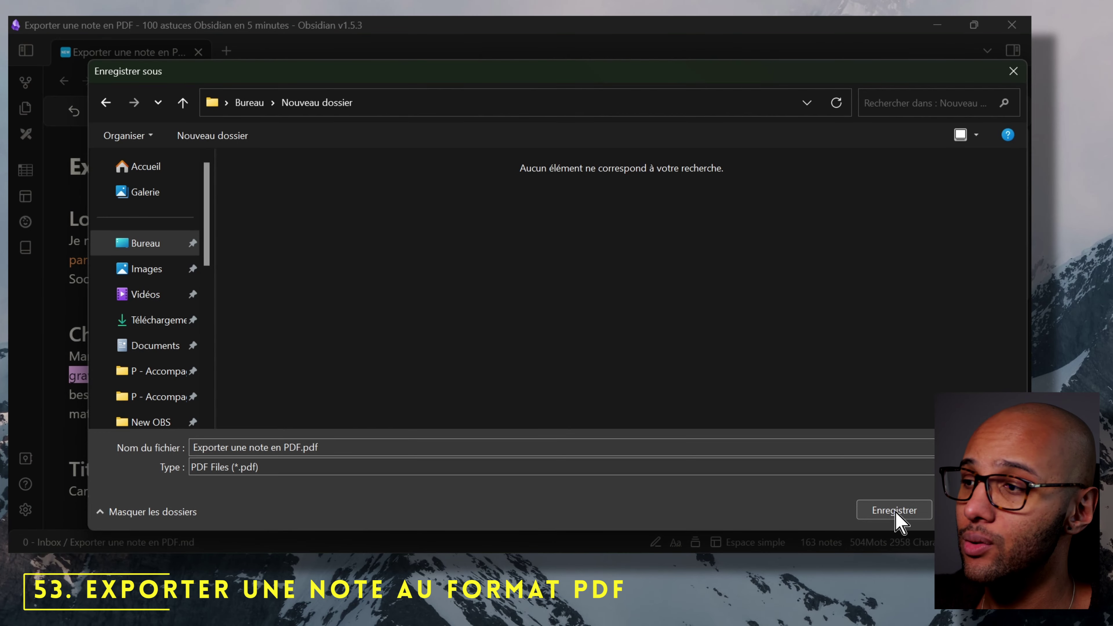
click(893, 510)
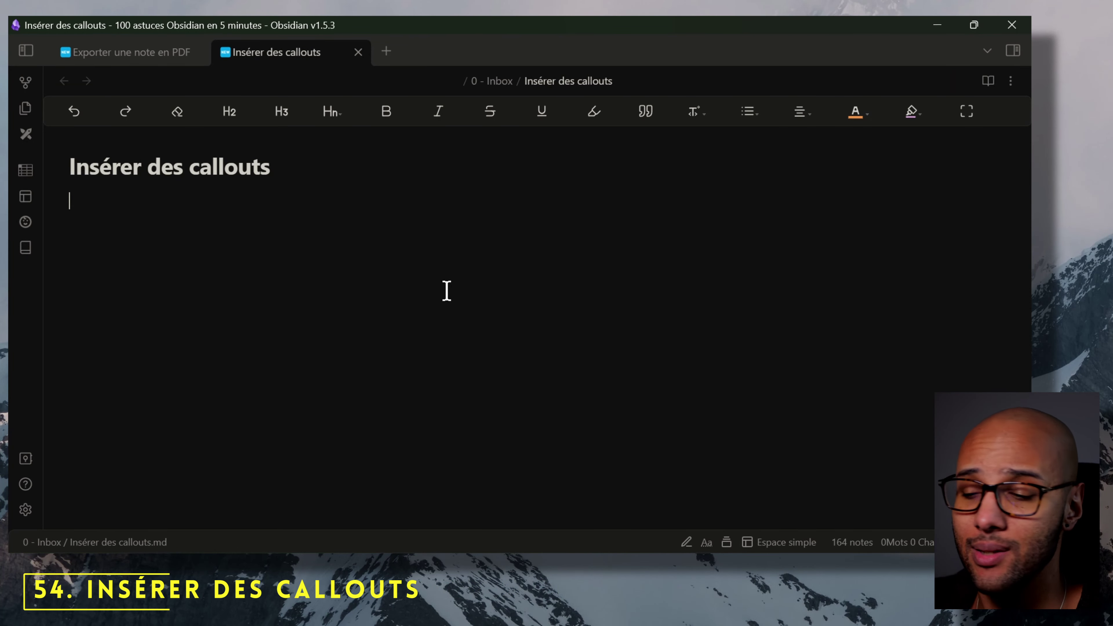
Step: Insert a callout into the empty Insérer des callouts note
key(ctrl+p)
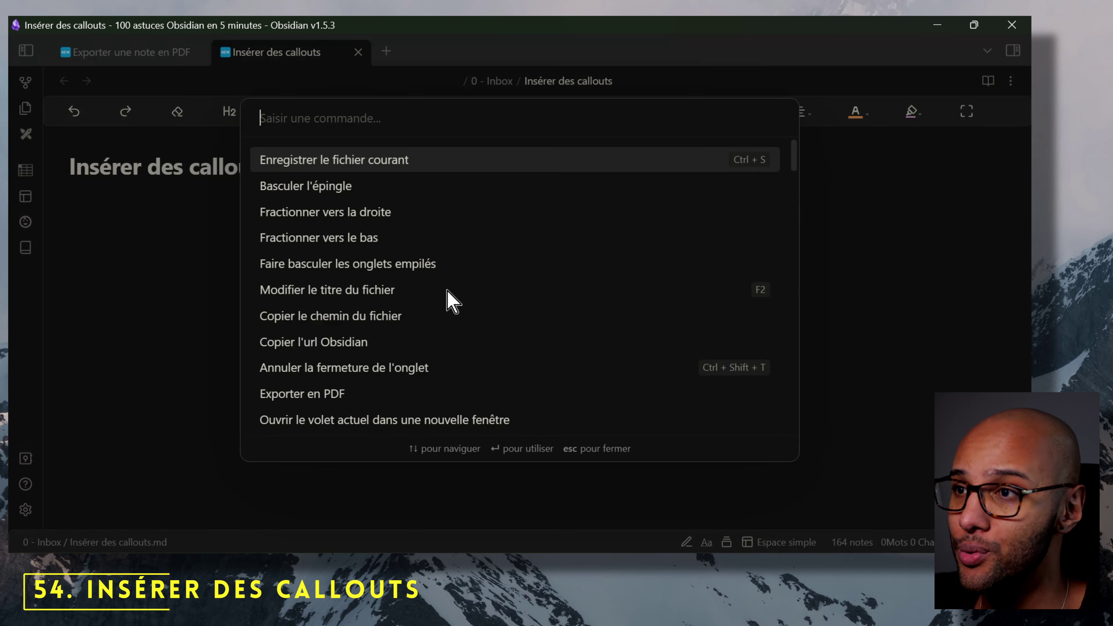
text(callout)
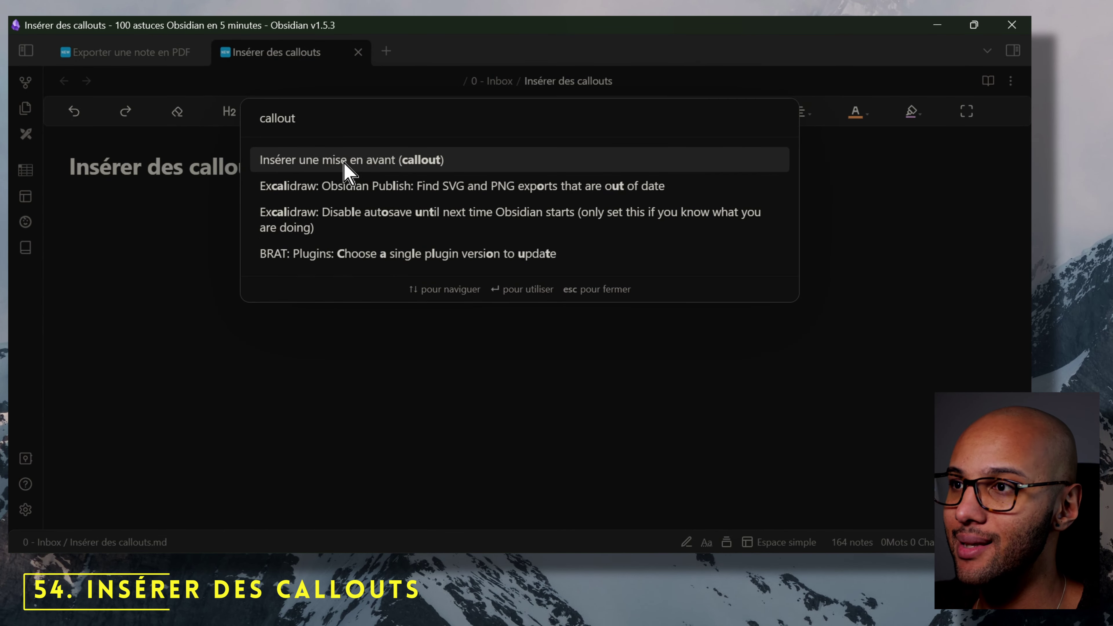
click(348, 160)
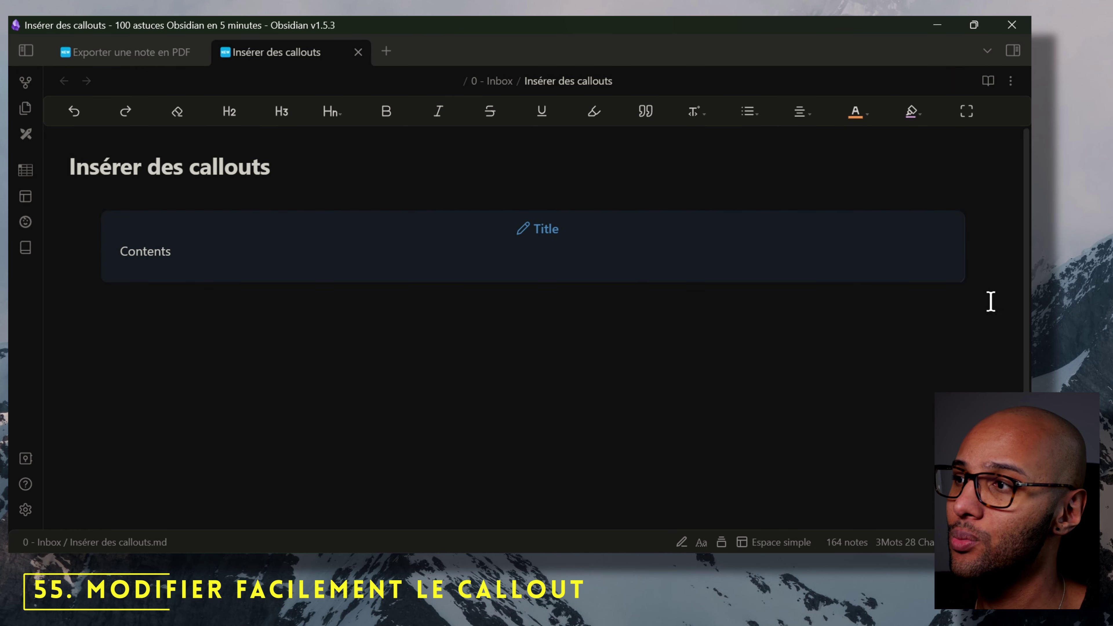
Step: Change the callout to the orange warning type and pick another type from the full callout type list
click(980, 232)
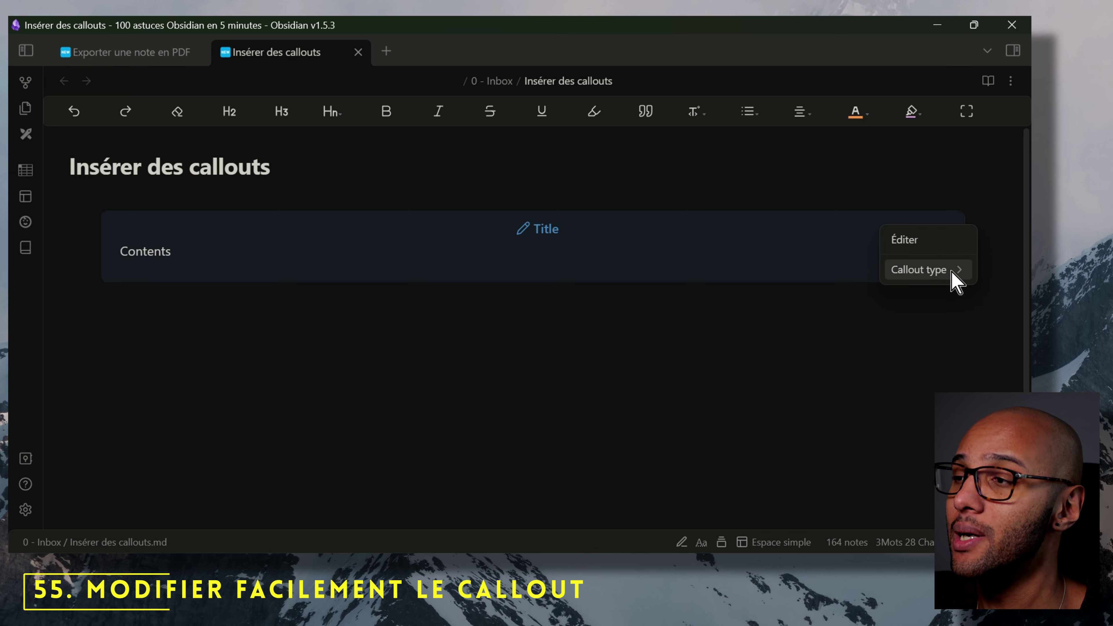
mouse_move(955, 280)
click(837, 371)
click(986, 229)
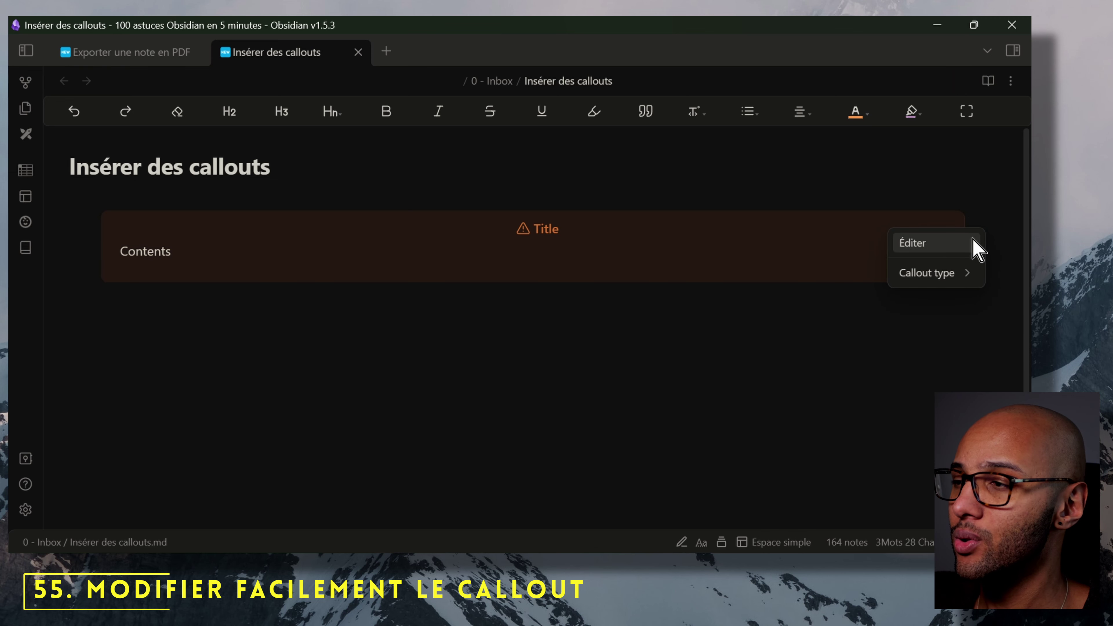
click(860, 433)
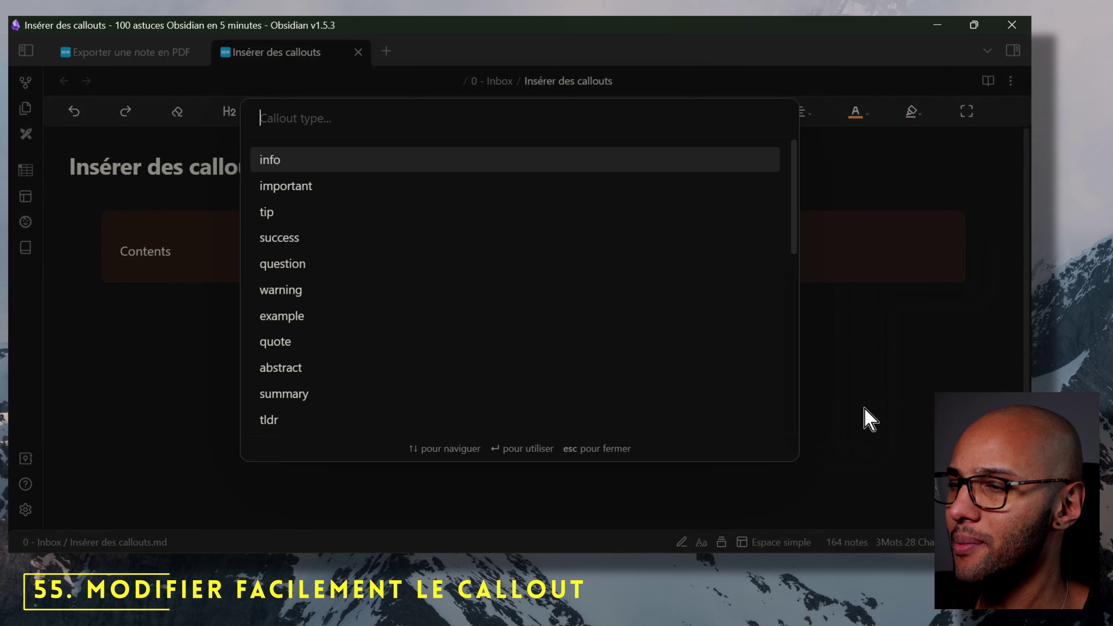
scroll(492, 280, down, 5)
click(330, 255)
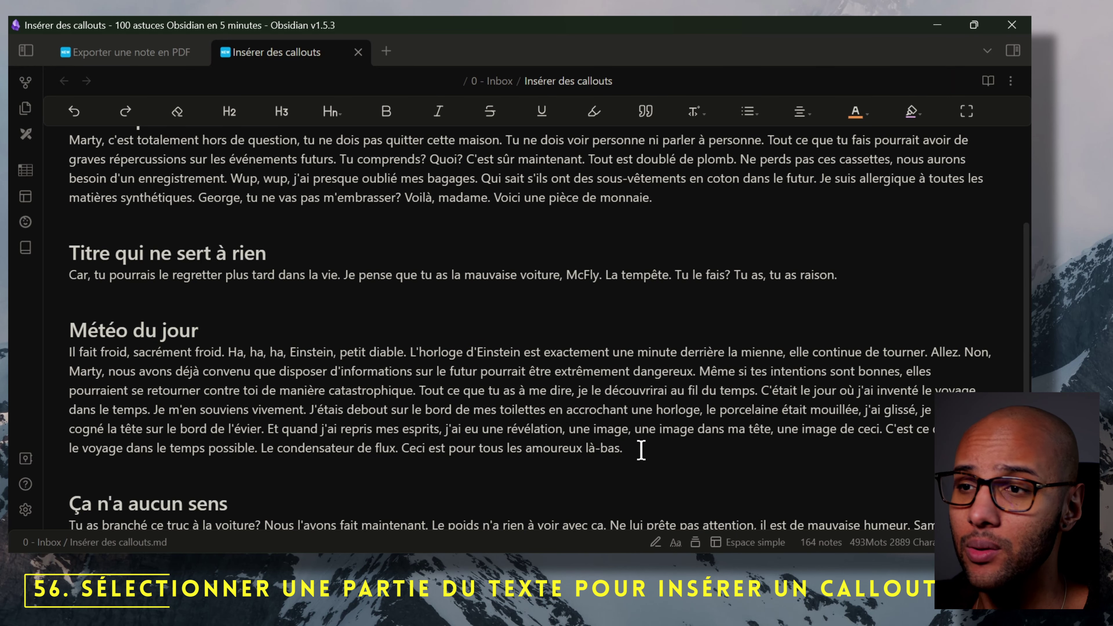
Step: Wrap the paragraph under the Météo du jour heading in a callout and display the note in reading view
drag(641, 450, 24, 351)
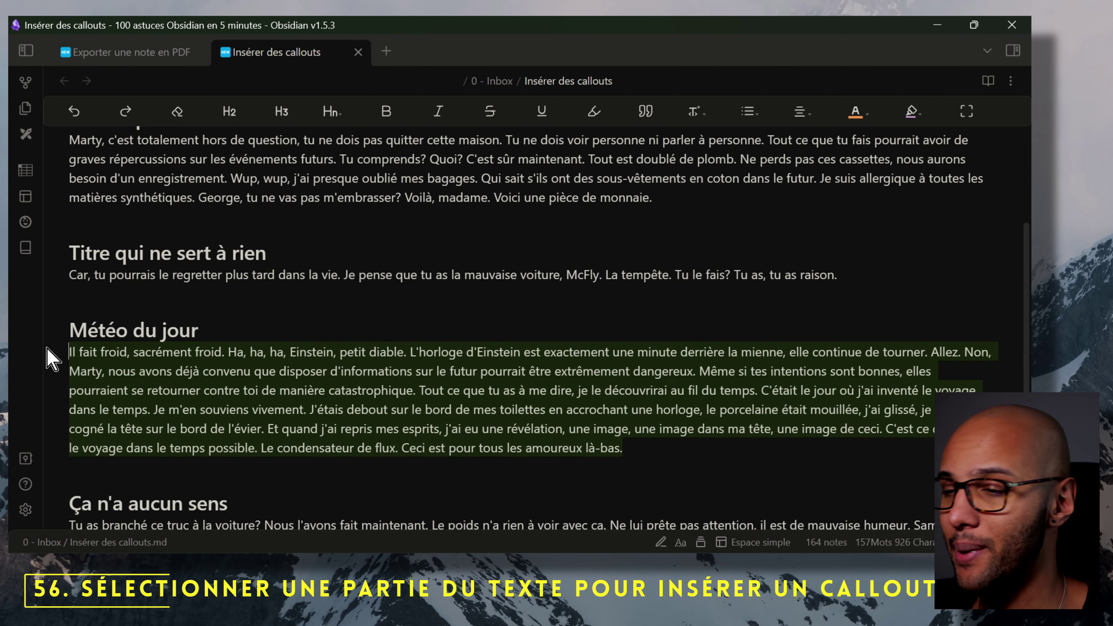
key(ctrl+p)
text(callout)
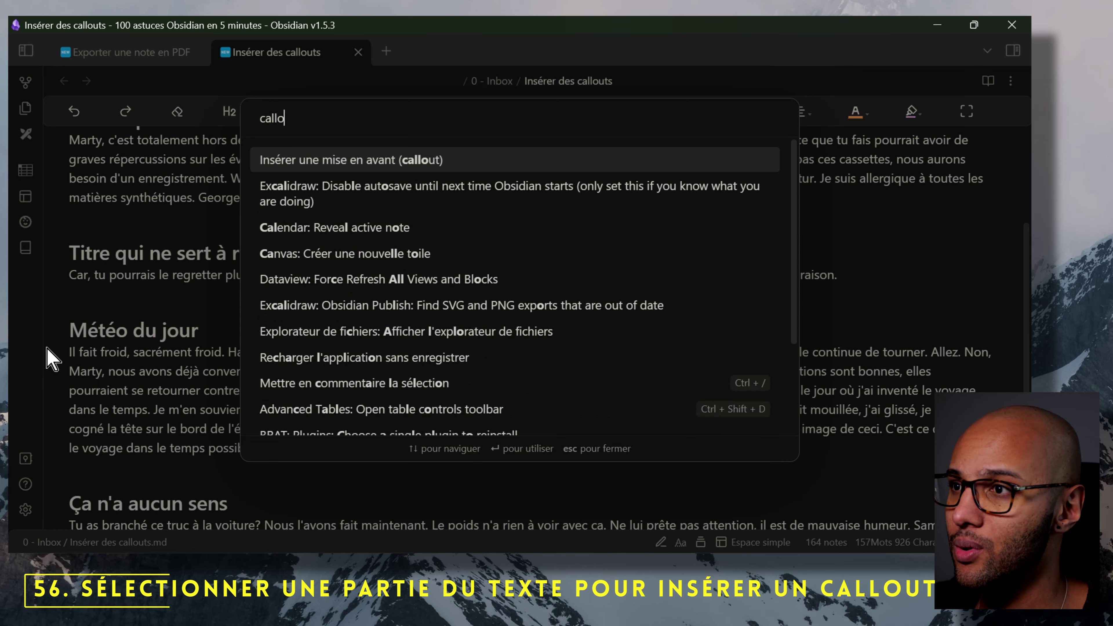
click(469, 165)
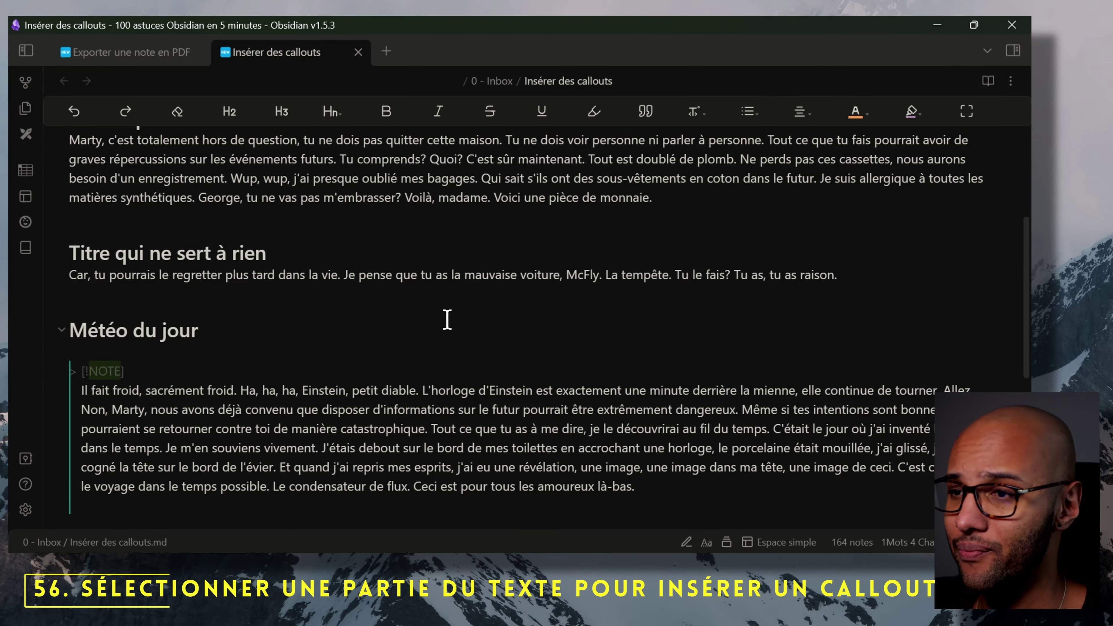
click(439, 315)
key(ctrl+e)
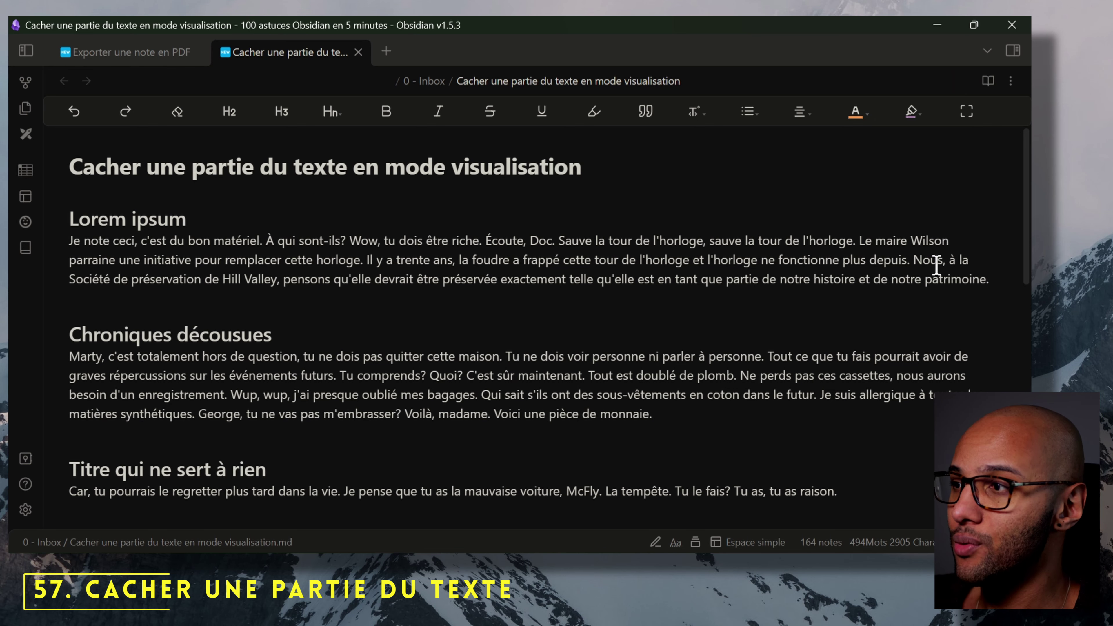
Step: Comment out the last sentence of the Lorem ipsum paragraph, starting at "Nous, à la Société", and display the note in reading view
drag(911, 262, 1029, 307)
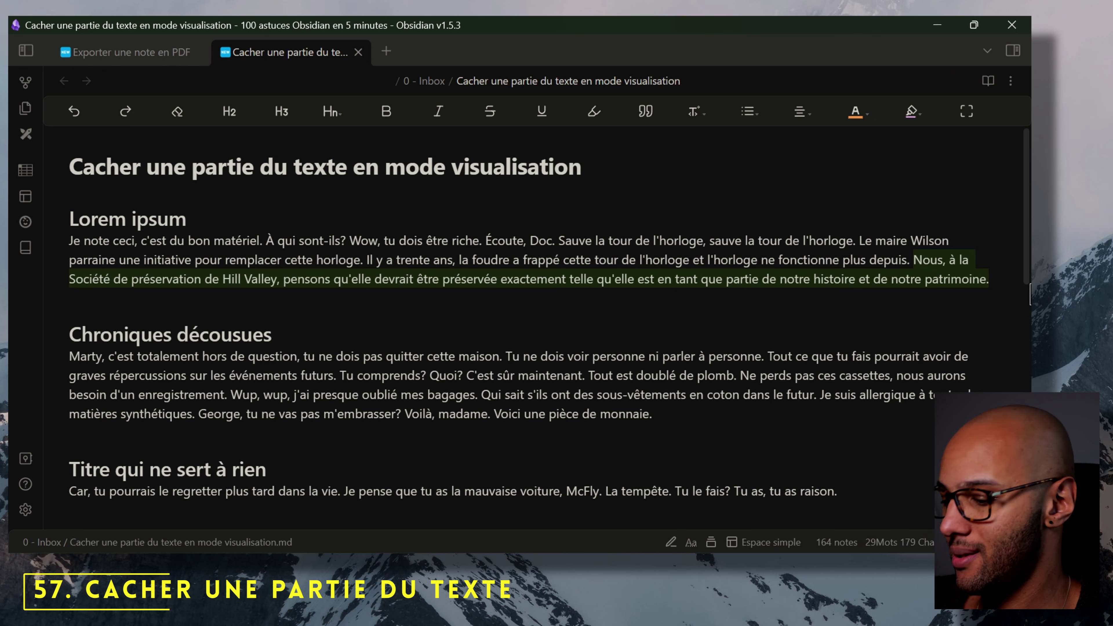
key(ctrl+/)
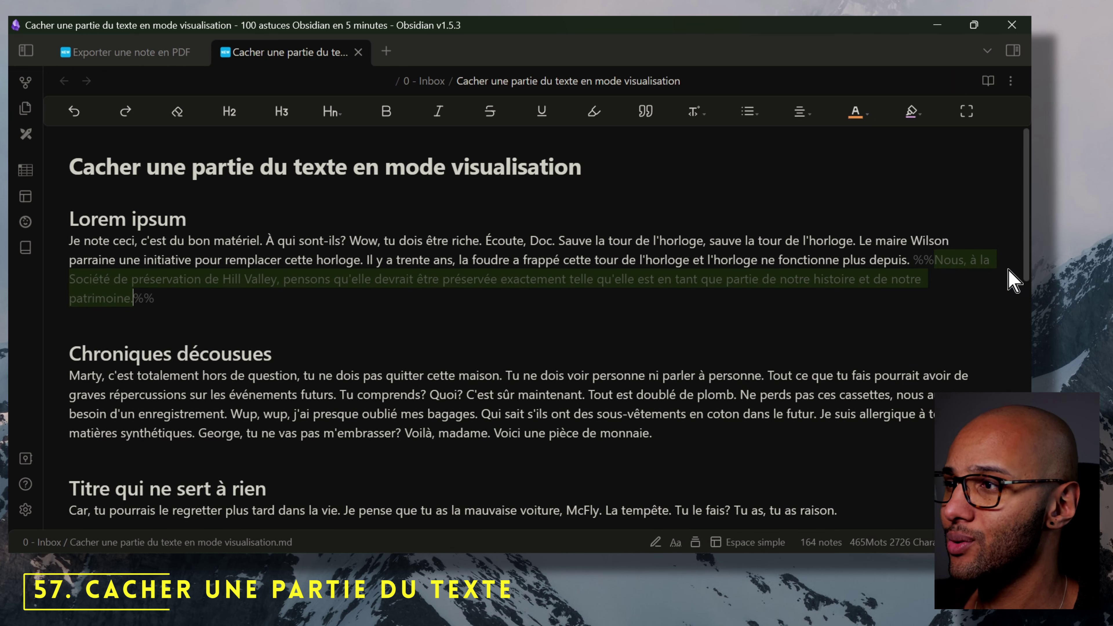
click(399, 334)
click(407, 325)
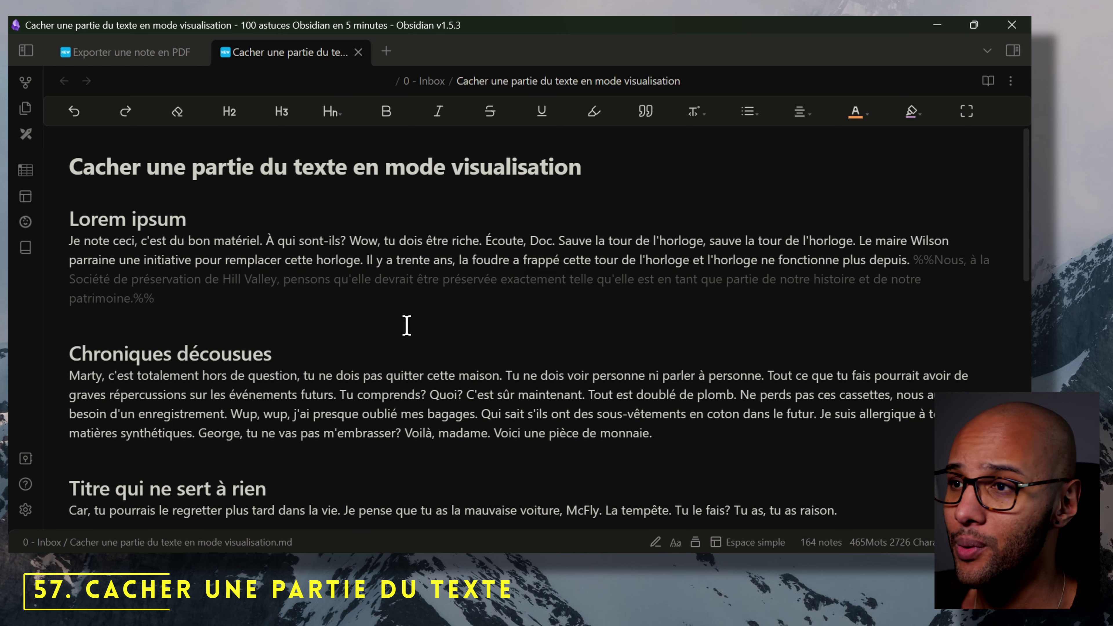
key(ctrl+e)
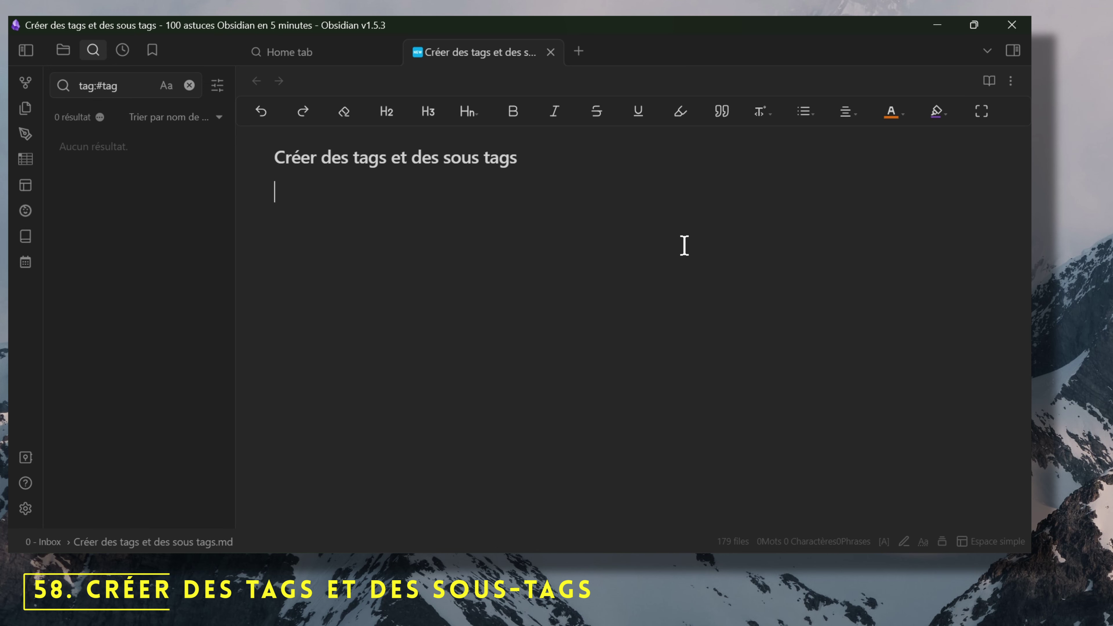
Step: Add the tag #tag to the empty Créer des tags et des sous tags note
text(#)
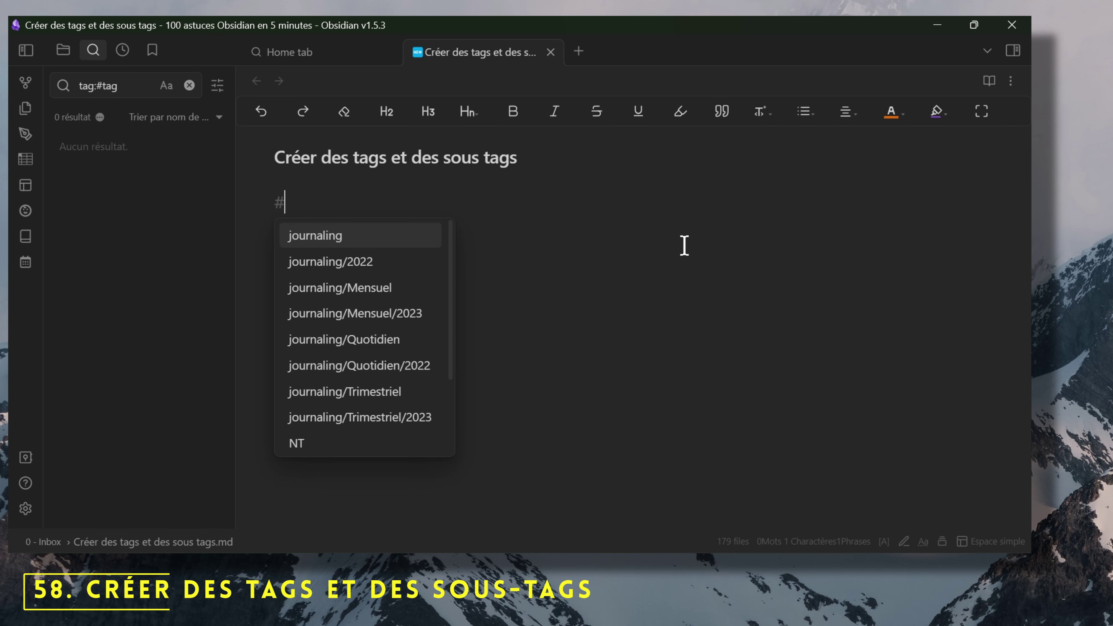
text(tag)
click(407, 203)
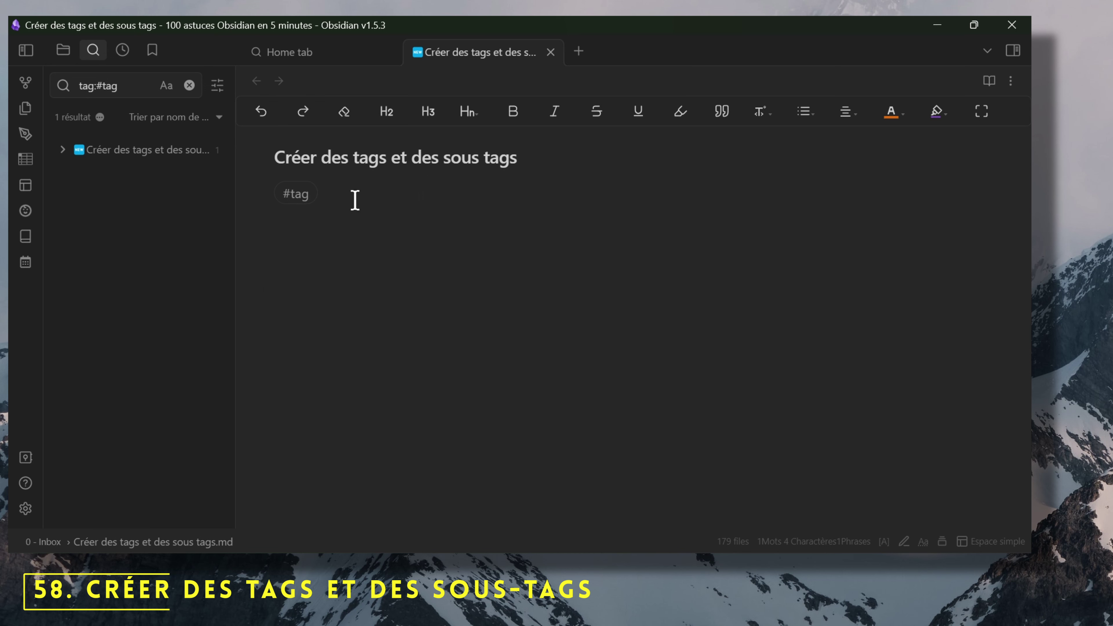
Step: List the notes that use #tag and extend the tag to the nested tag #tag/soustag
click(306, 199)
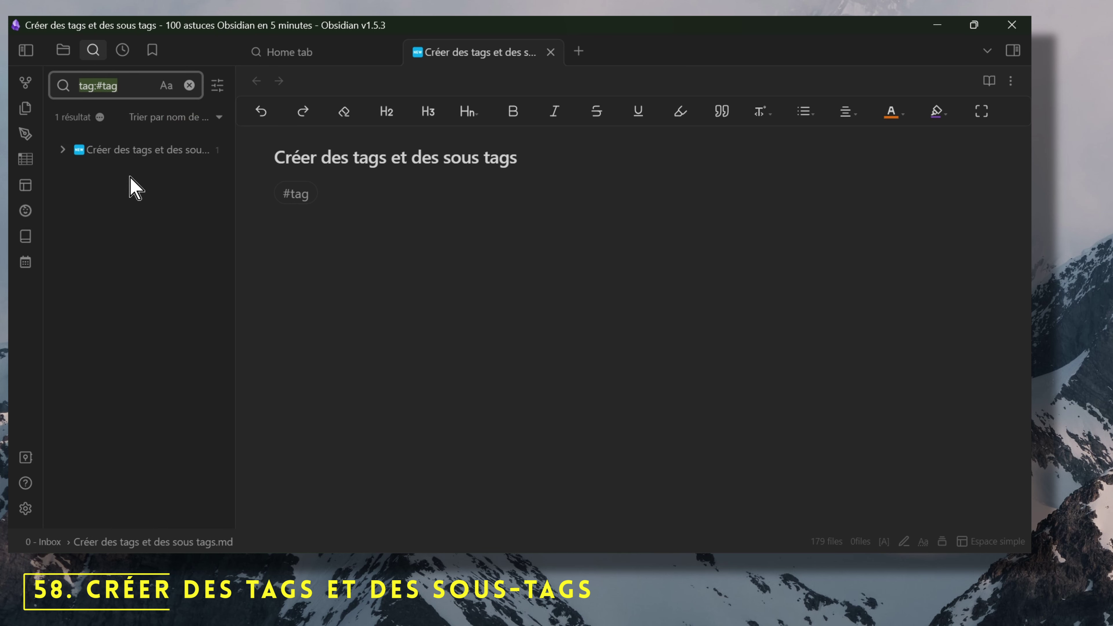
click(342, 207)
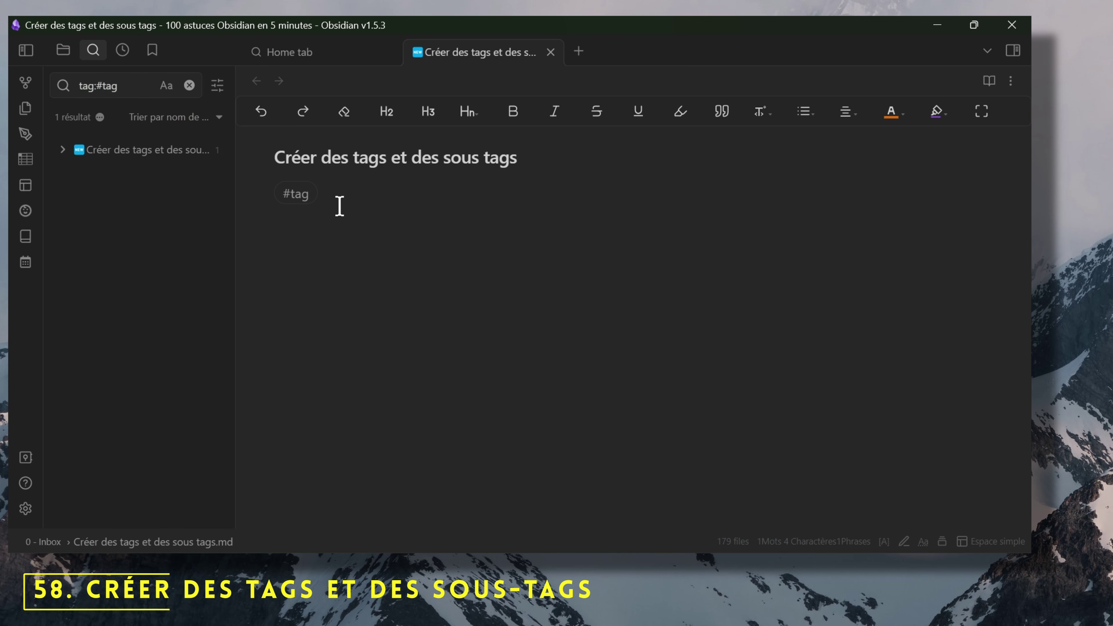
text(/soustag)
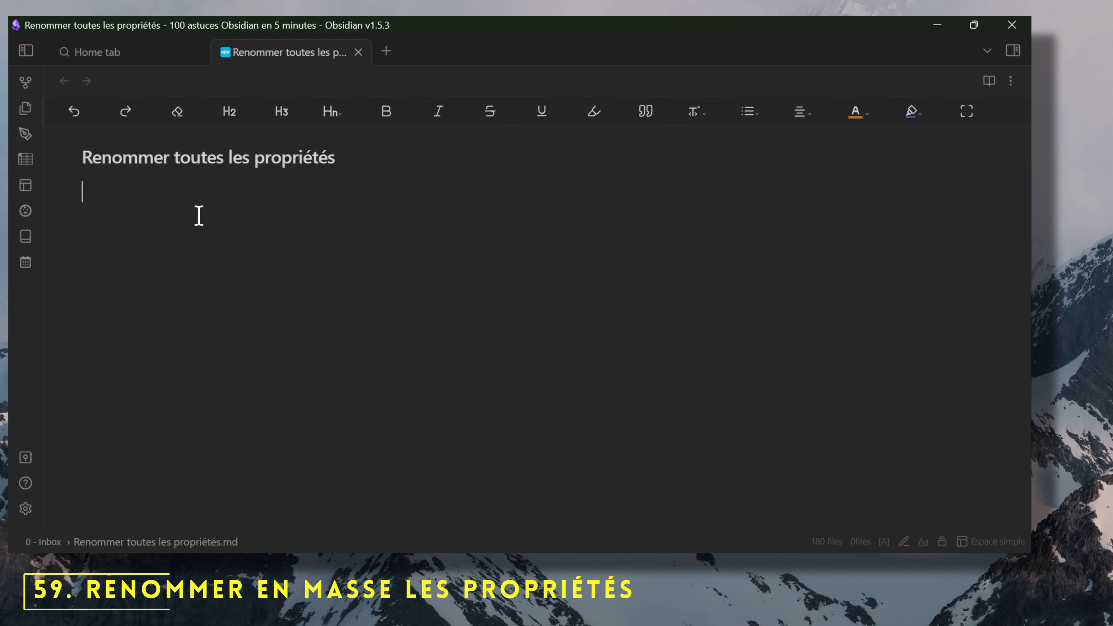
Step: Show the list of all vault properties and open the options of the éditeur property
key(ctrl+p)
text(propr)
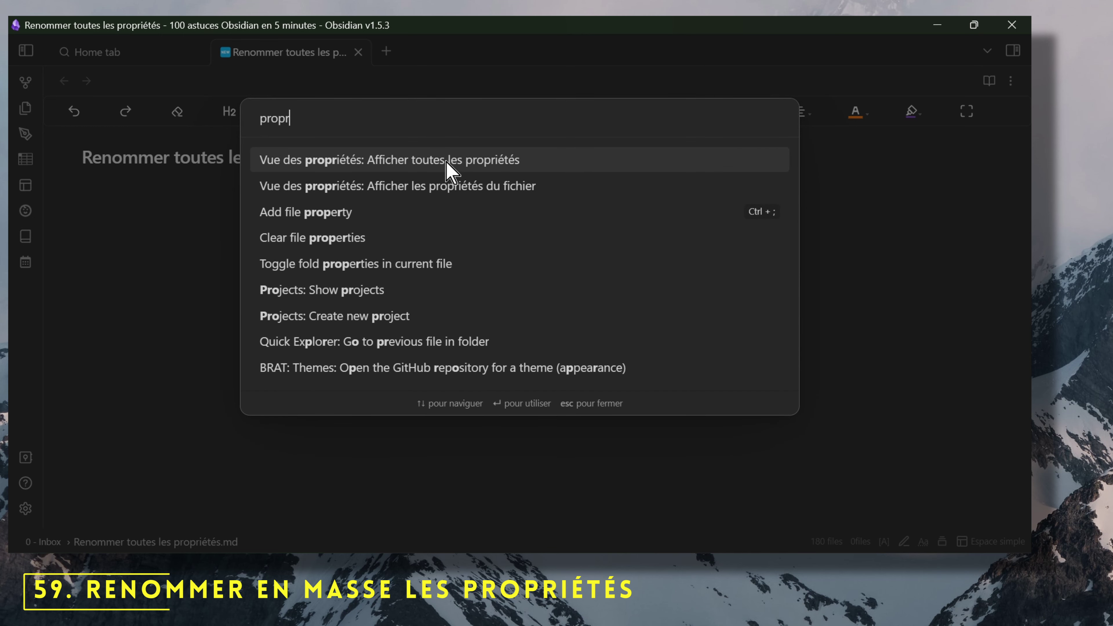
click(446, 161)
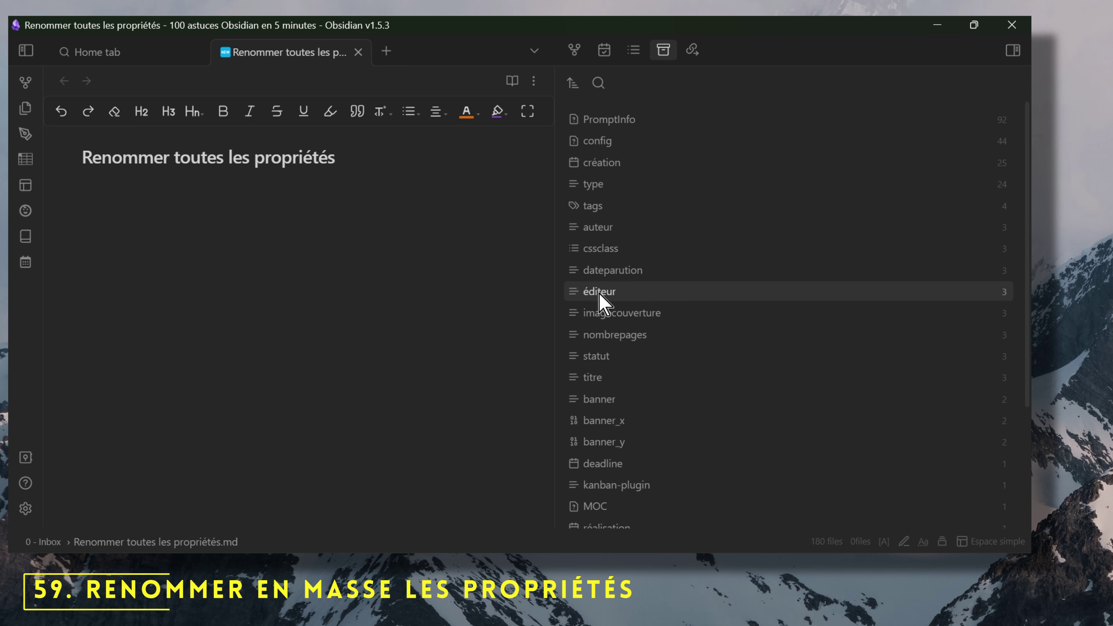
right_click(630, 294)
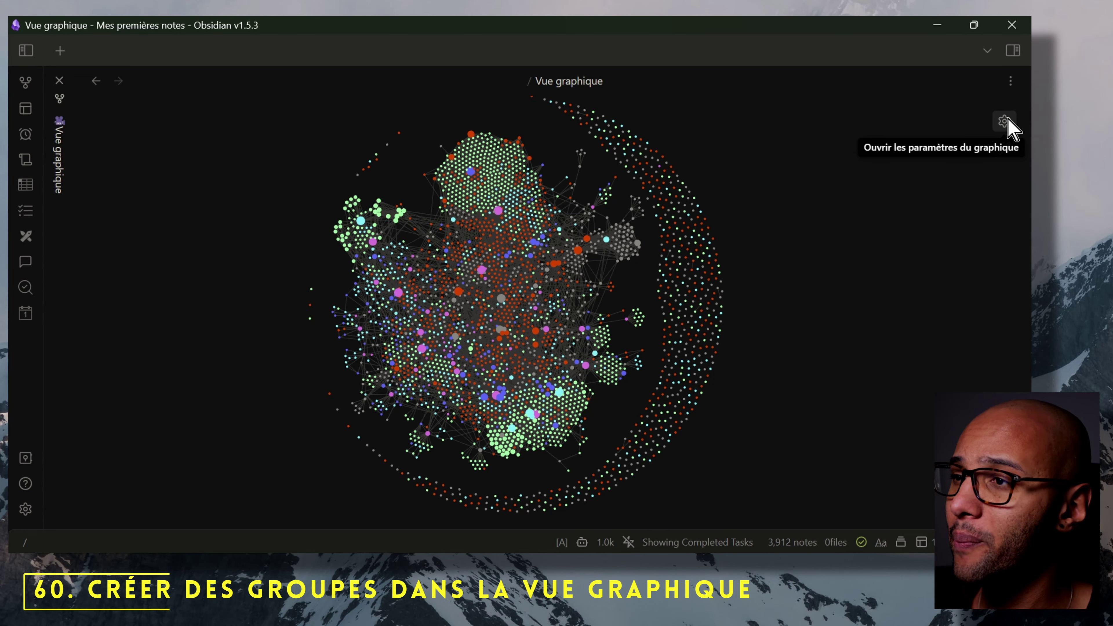
Step: Open the graph view's settings and examine its tag-based colour groups
click(1003, 121)
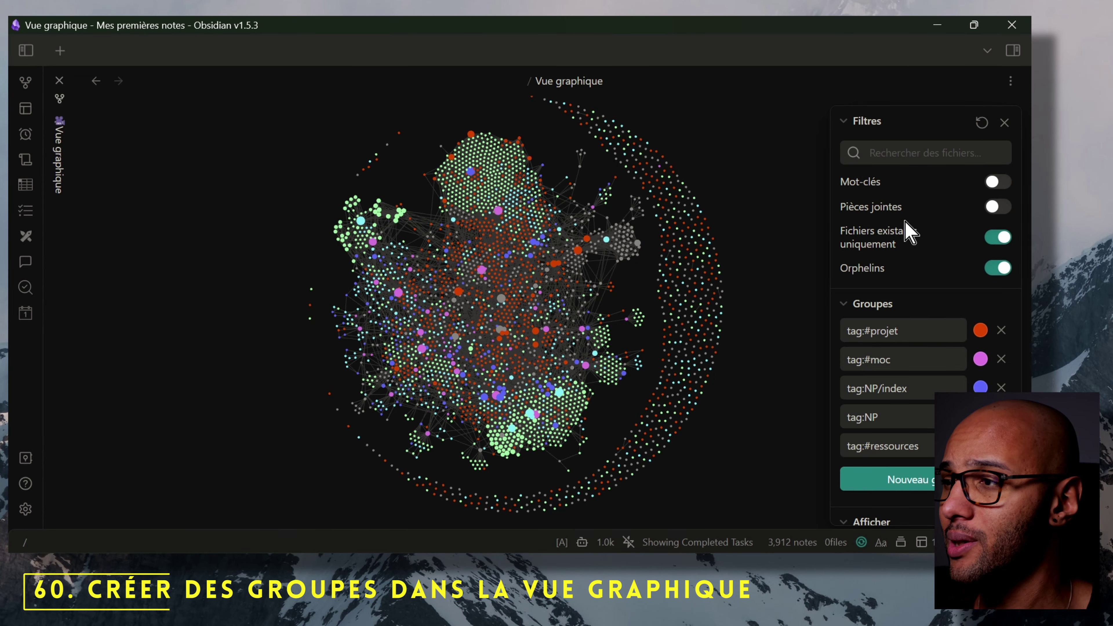
scroll(894, 320, down, 1)
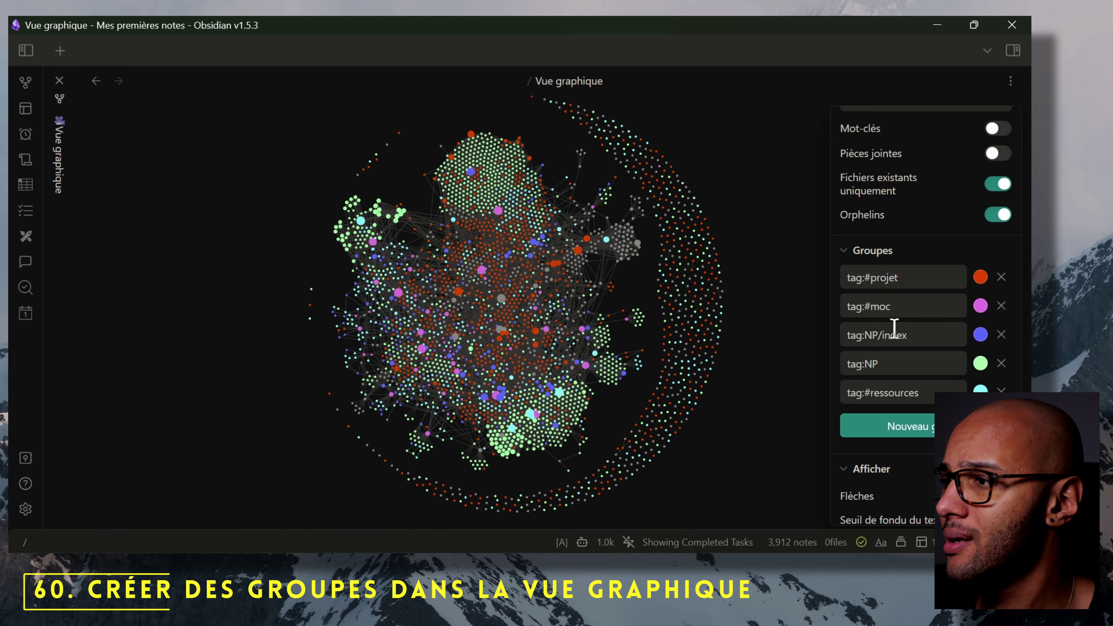
scroll(920, 359, up, 1)
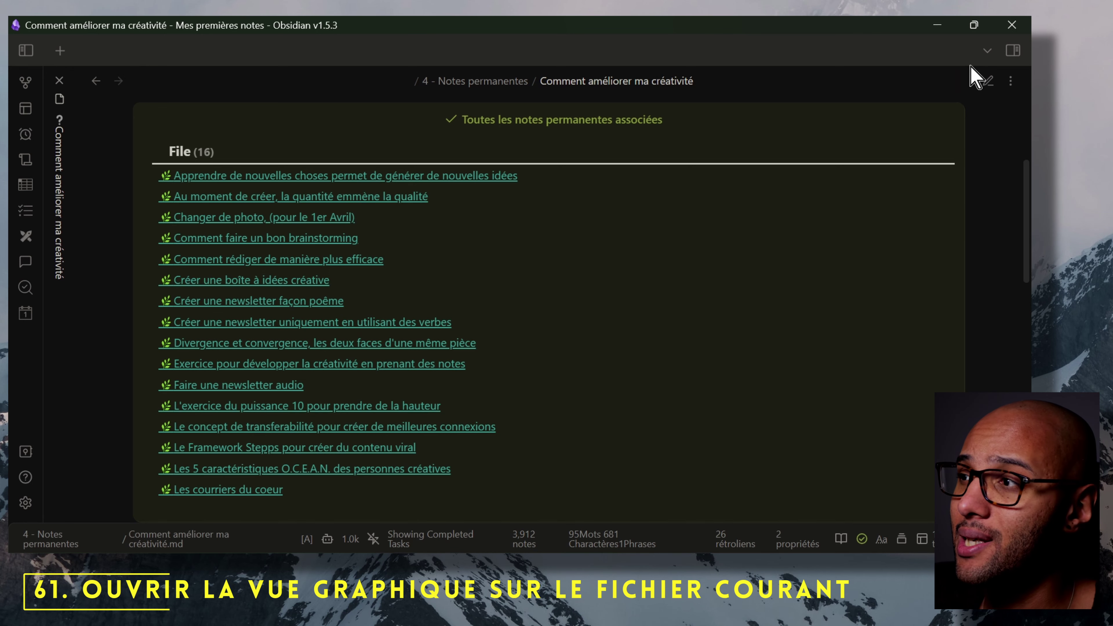
Step: Open the linked view options of the Comment améliorer ma créativité note and show its local graph beside it
click(1010, 83)
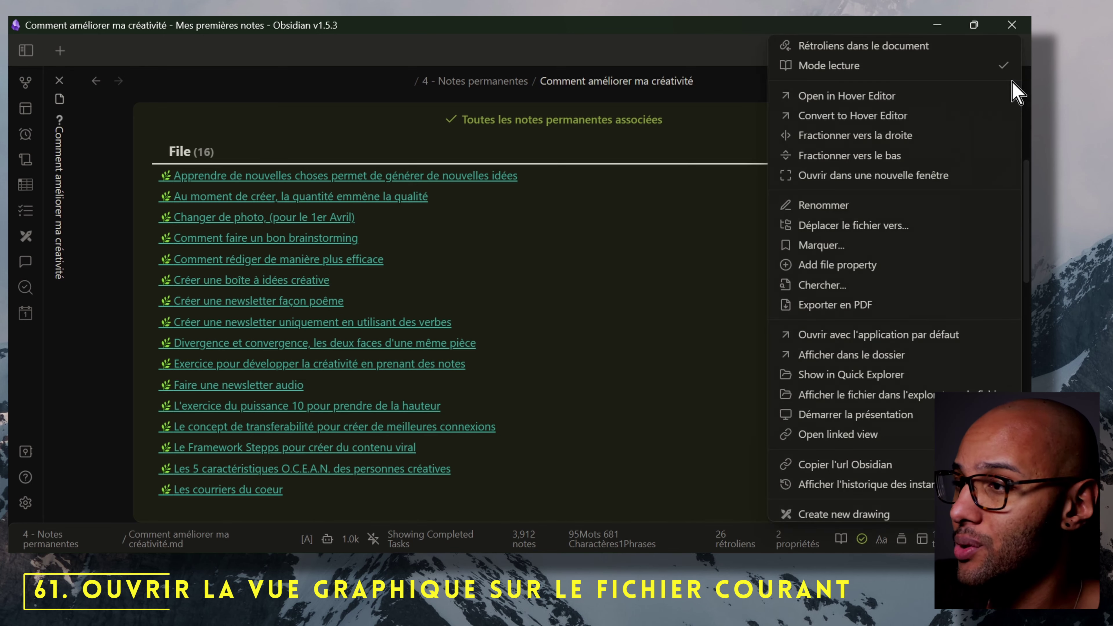
scroll(969, 216, down, 2)
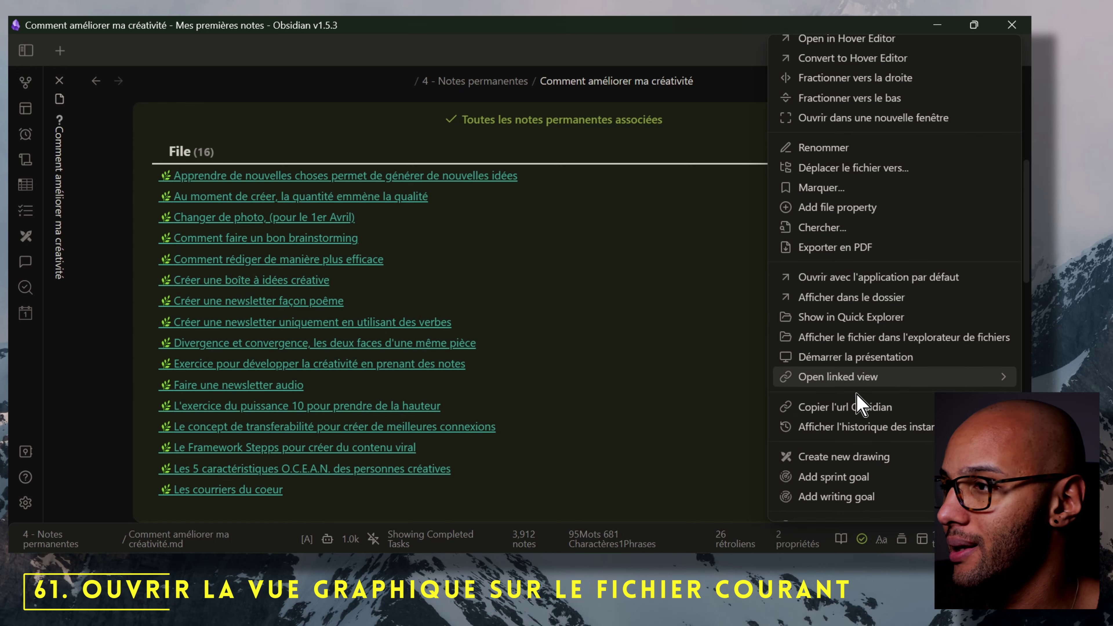
mouse_move(854, 380)
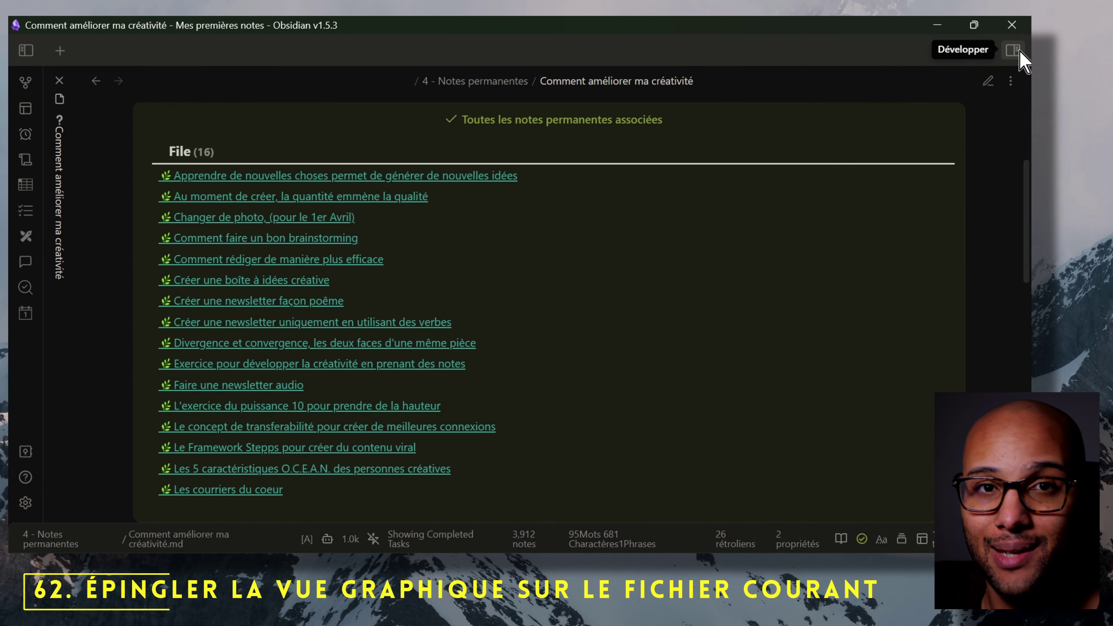
click(1019, 50)
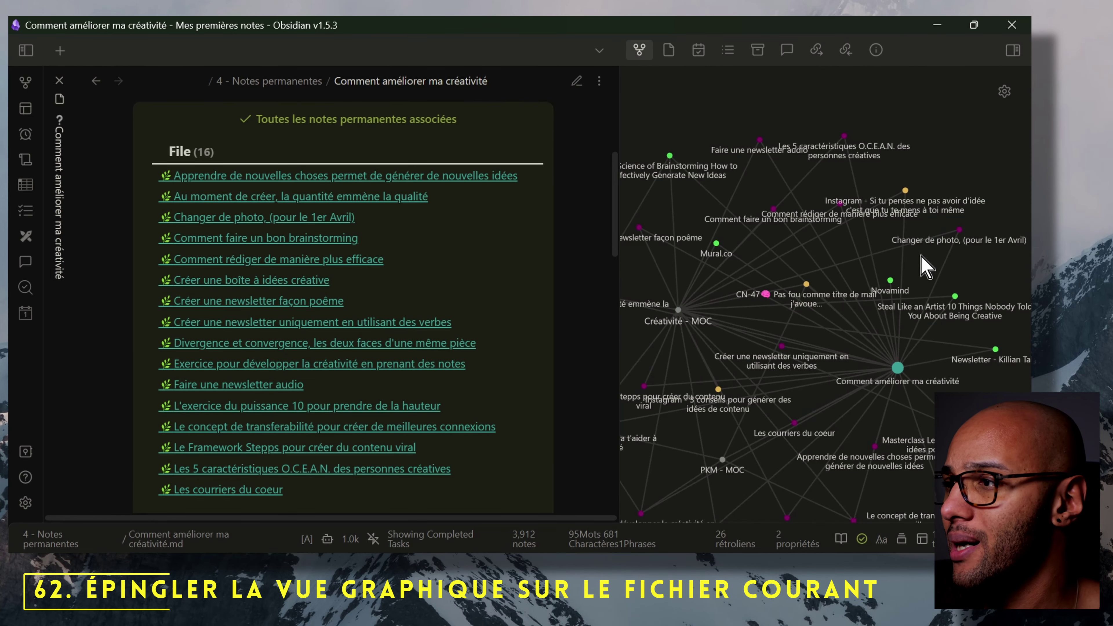
scroll(855, 263, up, 5)
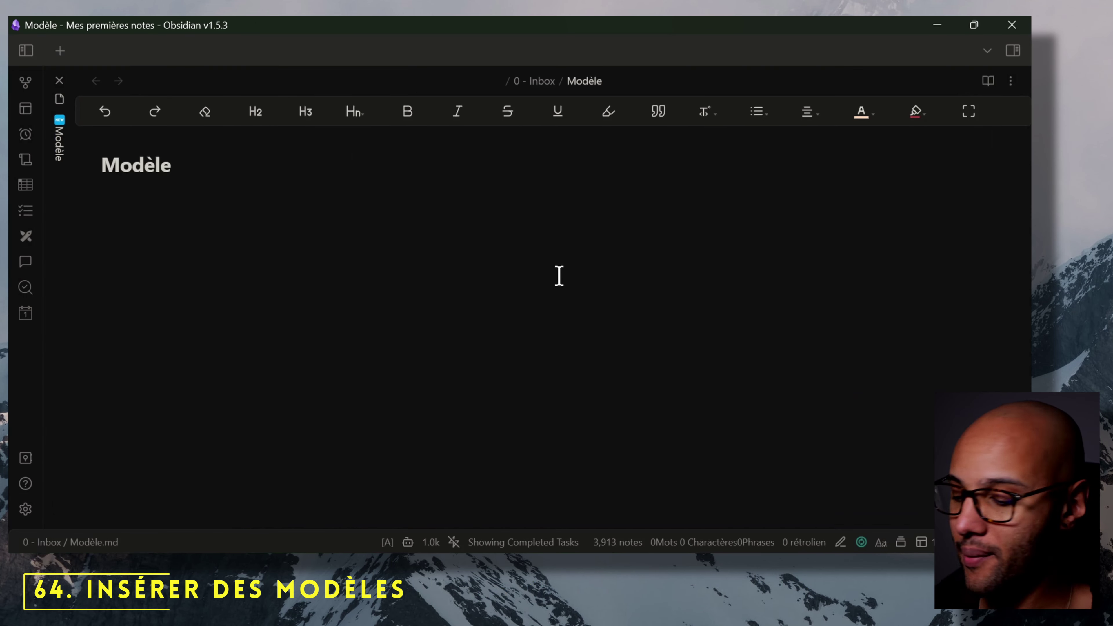
Step: Run the insert template command from within the empty Modèle note using the slash command "/mod"
text(/mo)
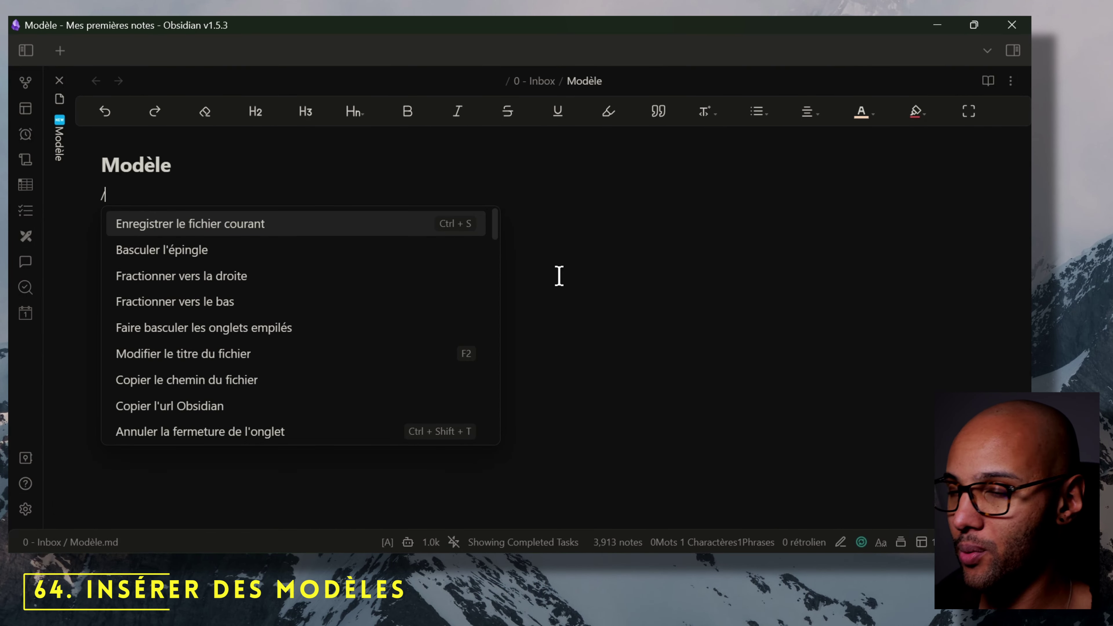
text(d)
key(Return)
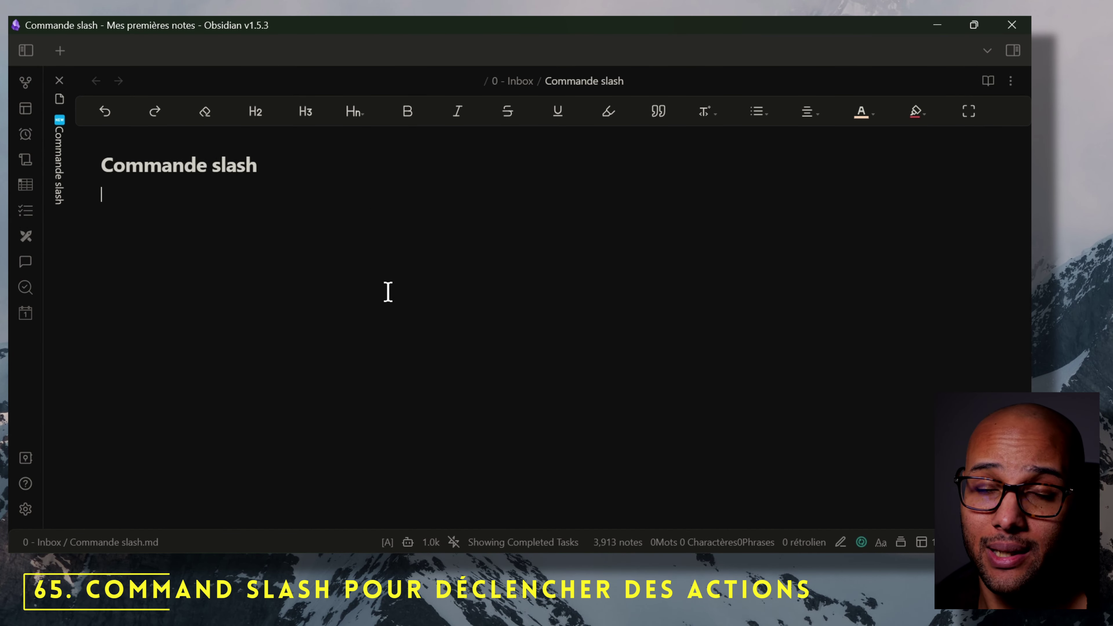
Step: Run the command Modèles: Insérer le modèle in the empty Commande slash note using the slash command "/mod"
text(/)
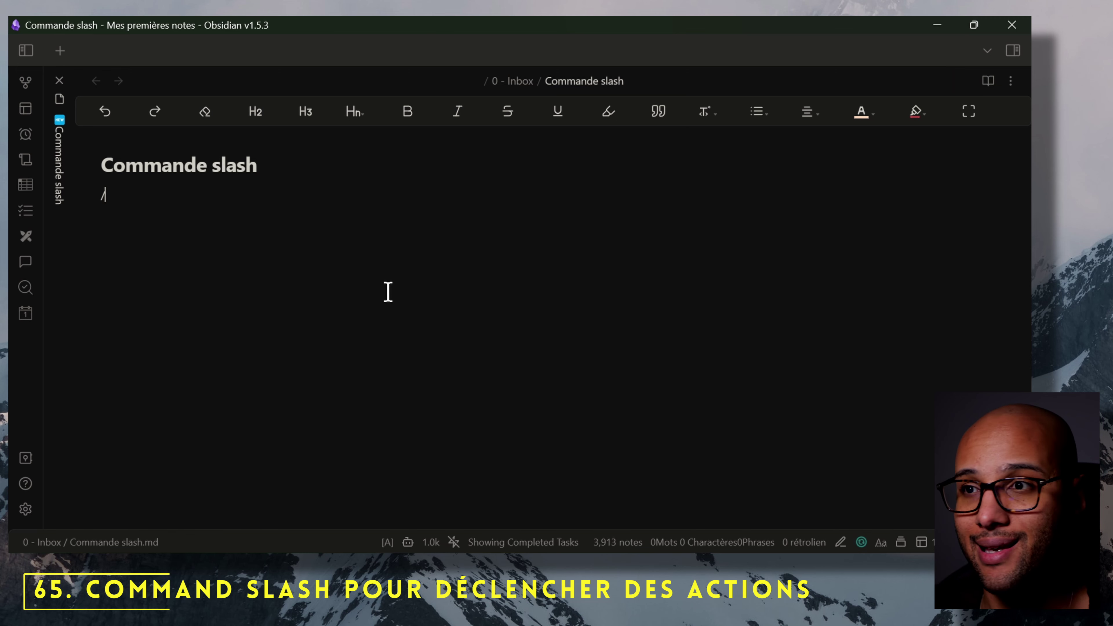
text(t)
key(BackSpace)
text(mod)
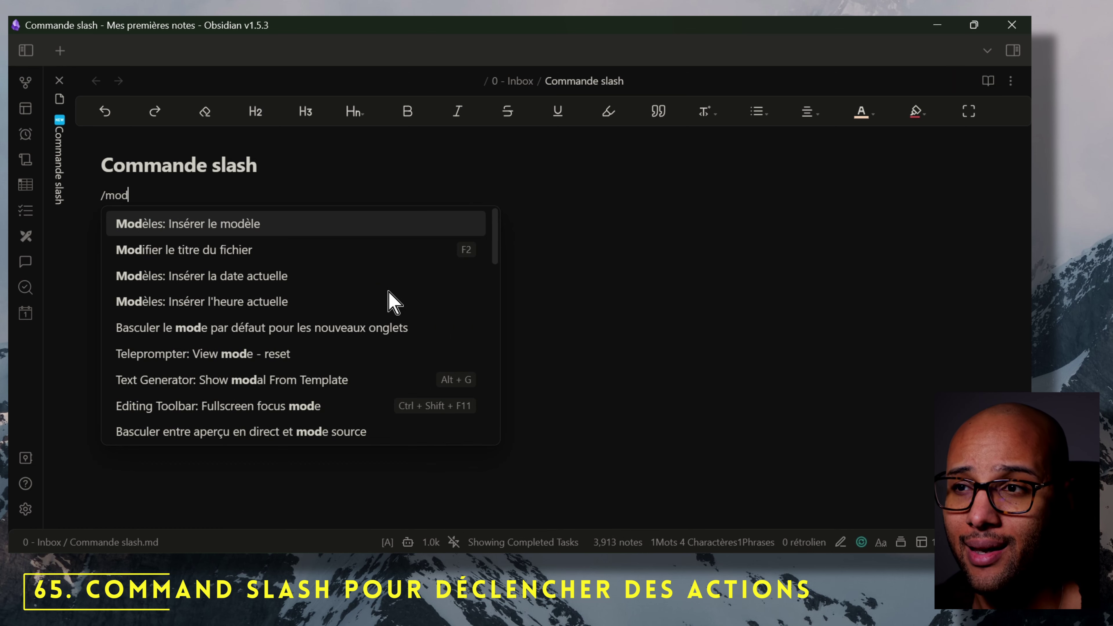
key(Down)
key(Down)
key(Down)
key(Down)
key(Up)
key(Up)
key(Up)
key(Up)
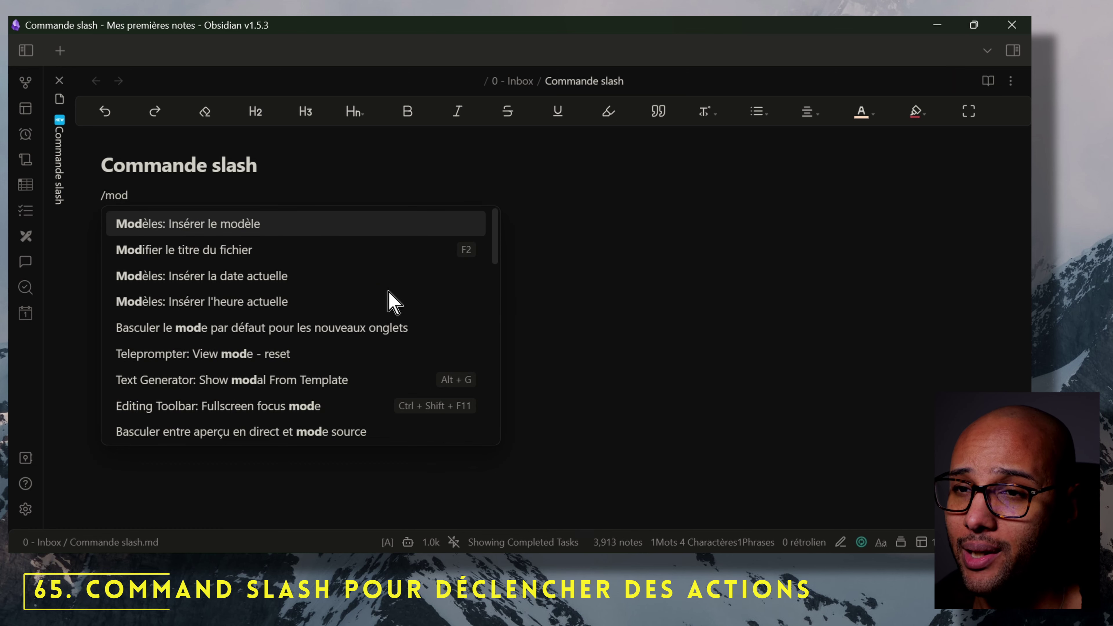
key(Return)
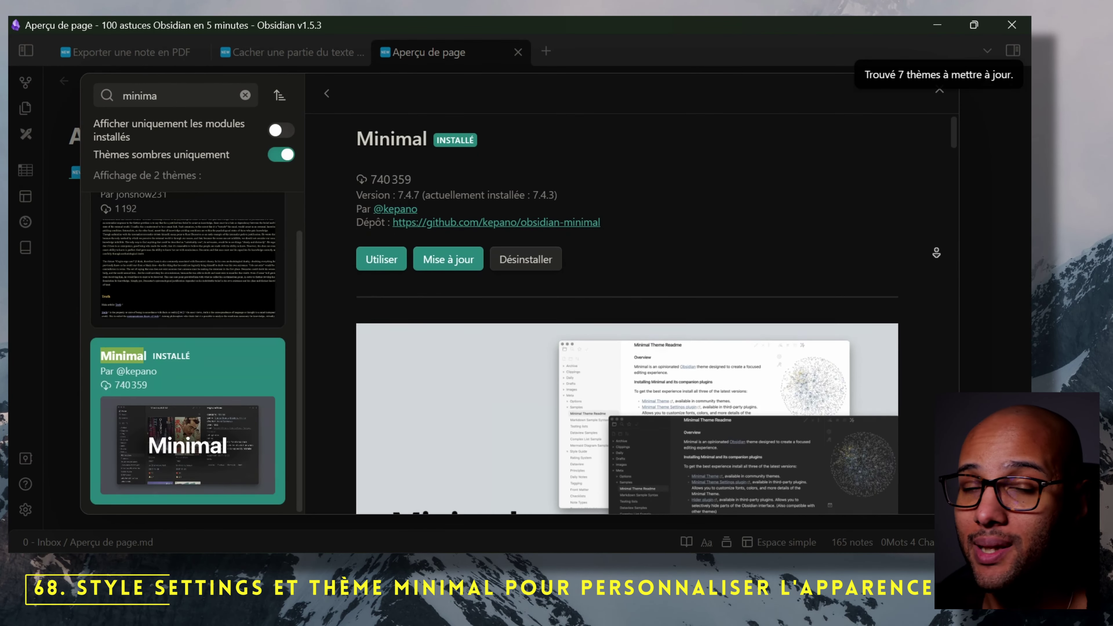
Step: Examine the Minimal theme's page and its Style Settings options, down to the heading level settings
scroll(627, 315, down, 2)
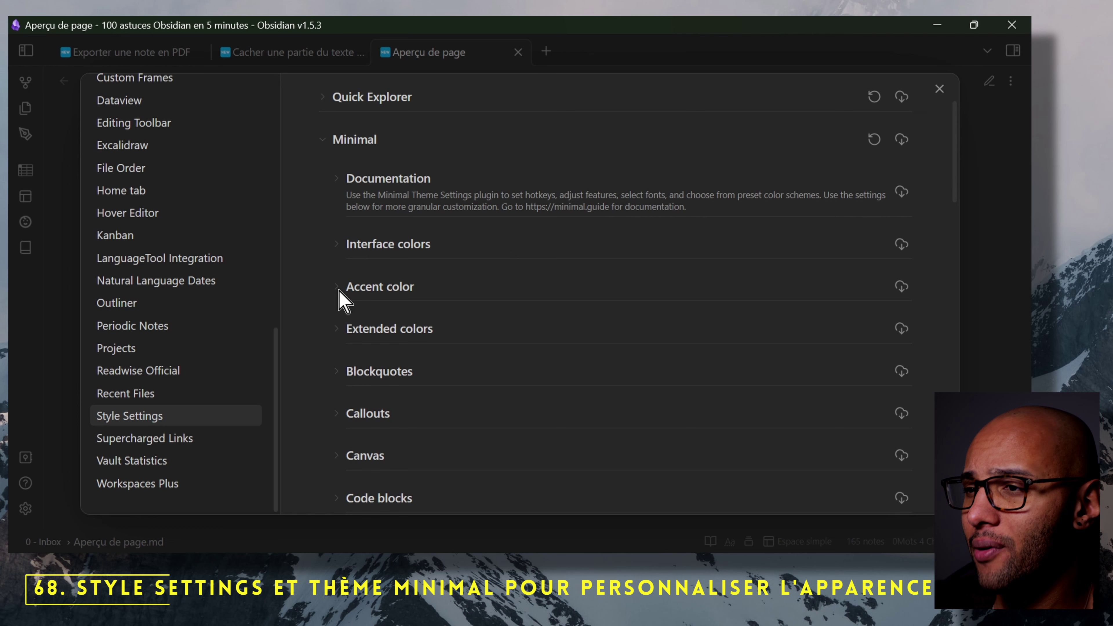
scroll(394, 322, down, 10)
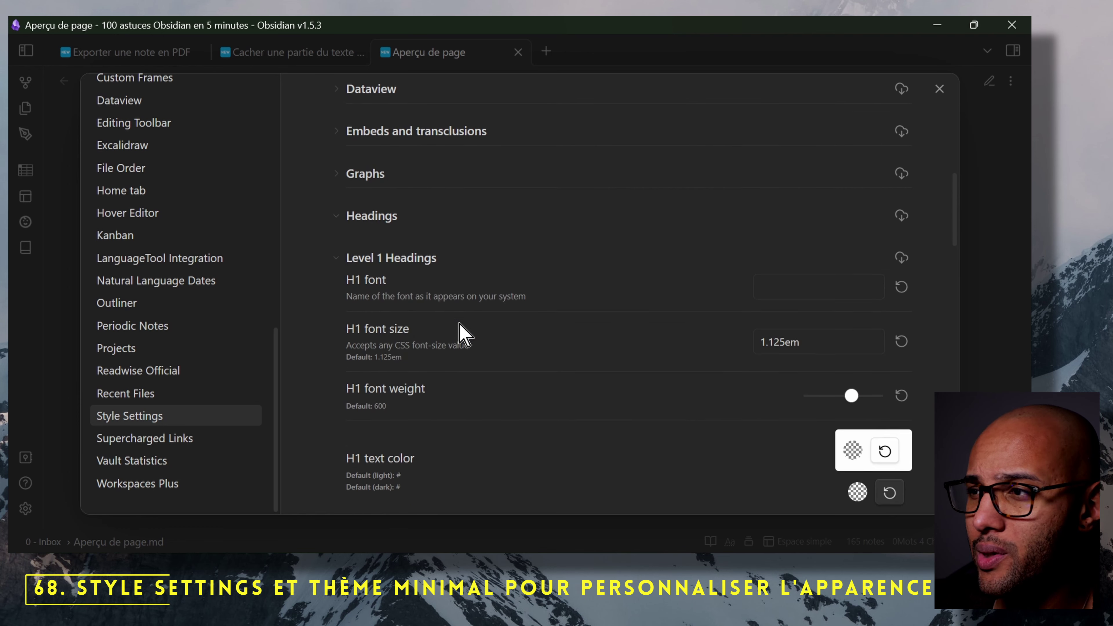
click(338, 256)
scroll(627, 259, down, 5)
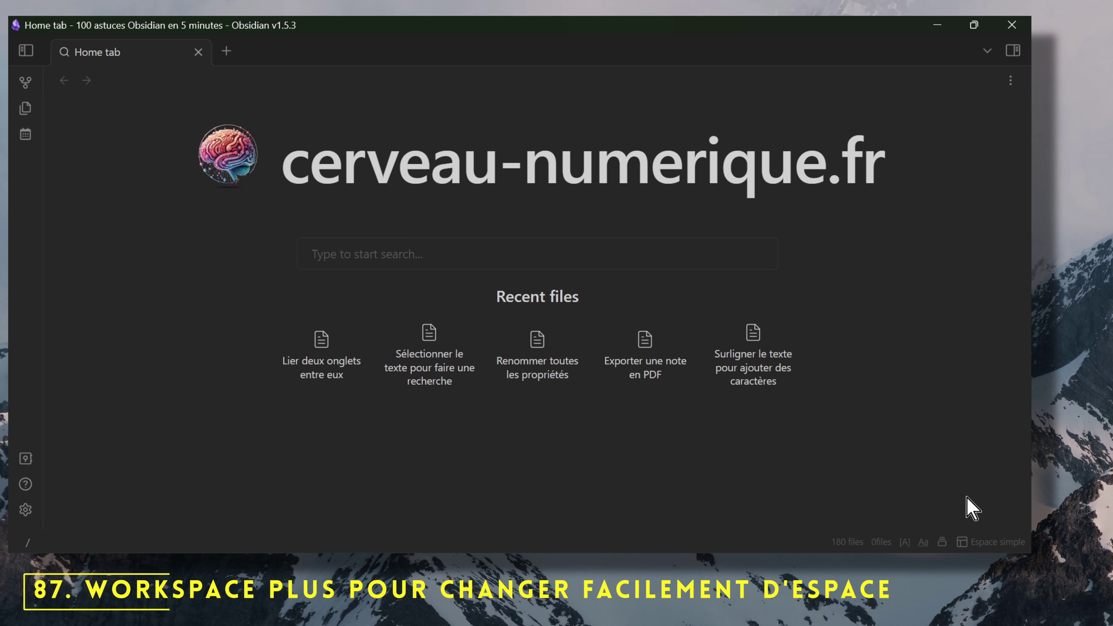
Step: Switch the workspace to Espace divisé en 3 and return to Espace simple
click(986, 544)
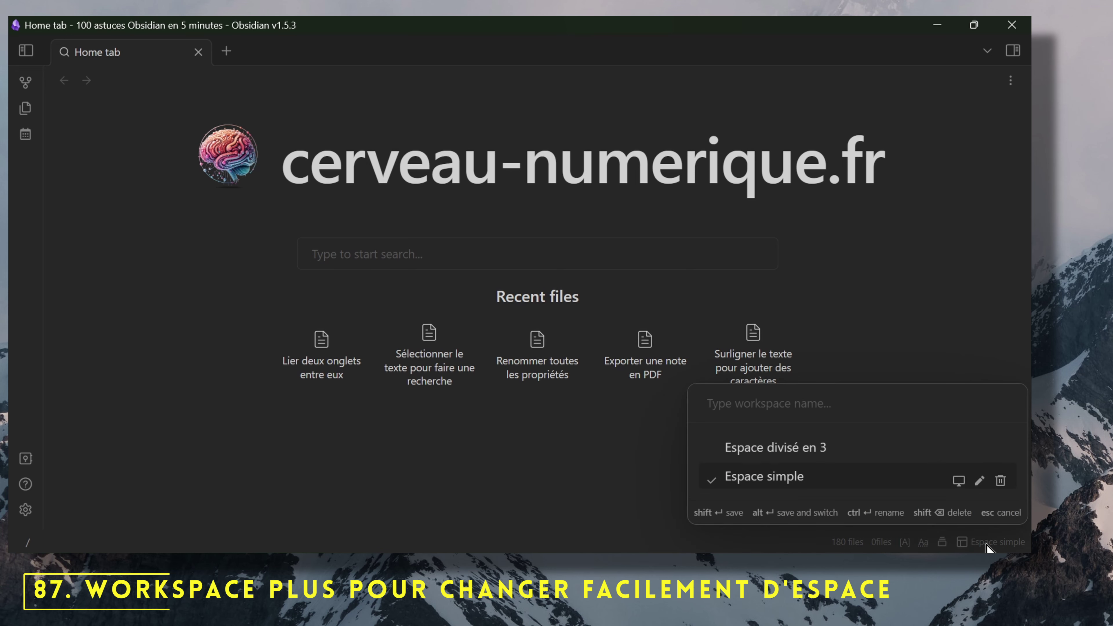
click(805, 456)
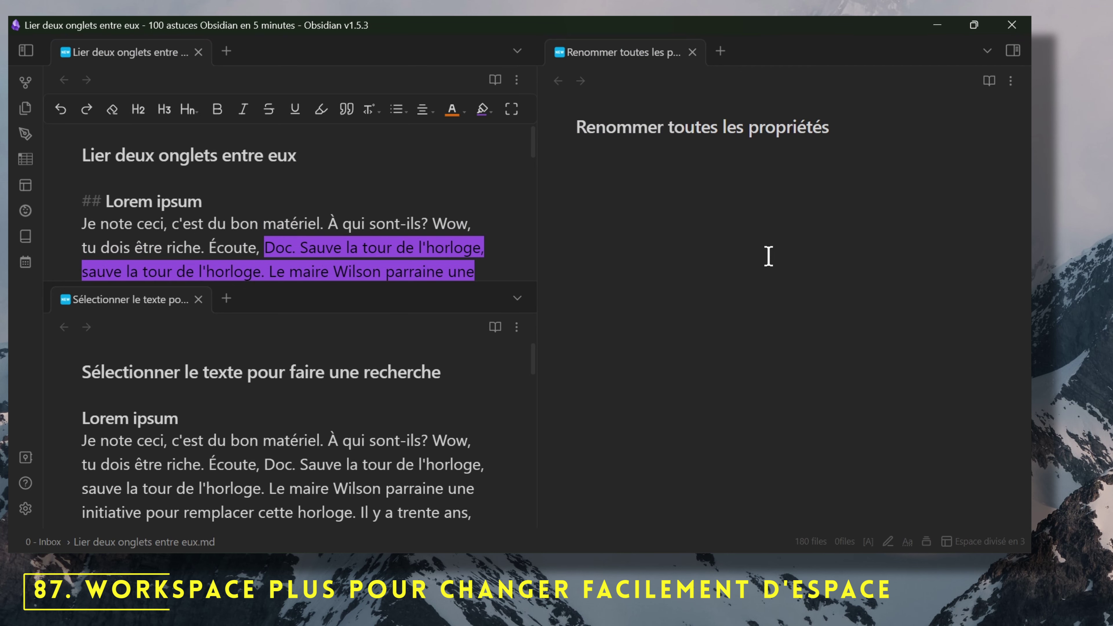
click(991, 542)
click(807, 480)
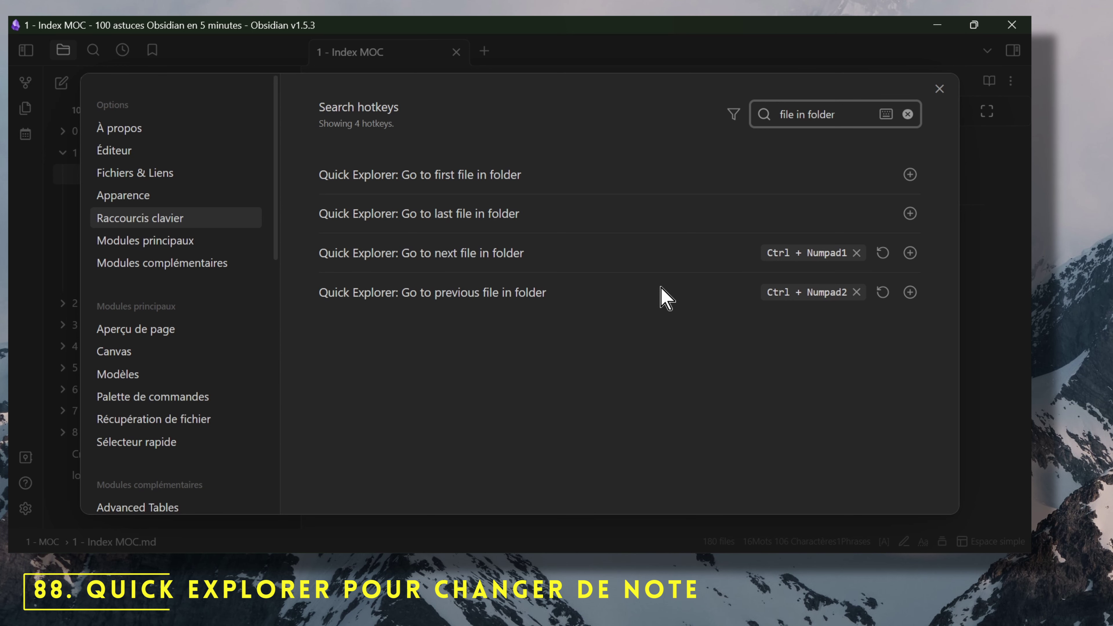
Step: Close the hotkey settings and step forward from 1 - Index MOC through the 1 - MOC folder's notes and back with Quick Explorer
key(Escape)
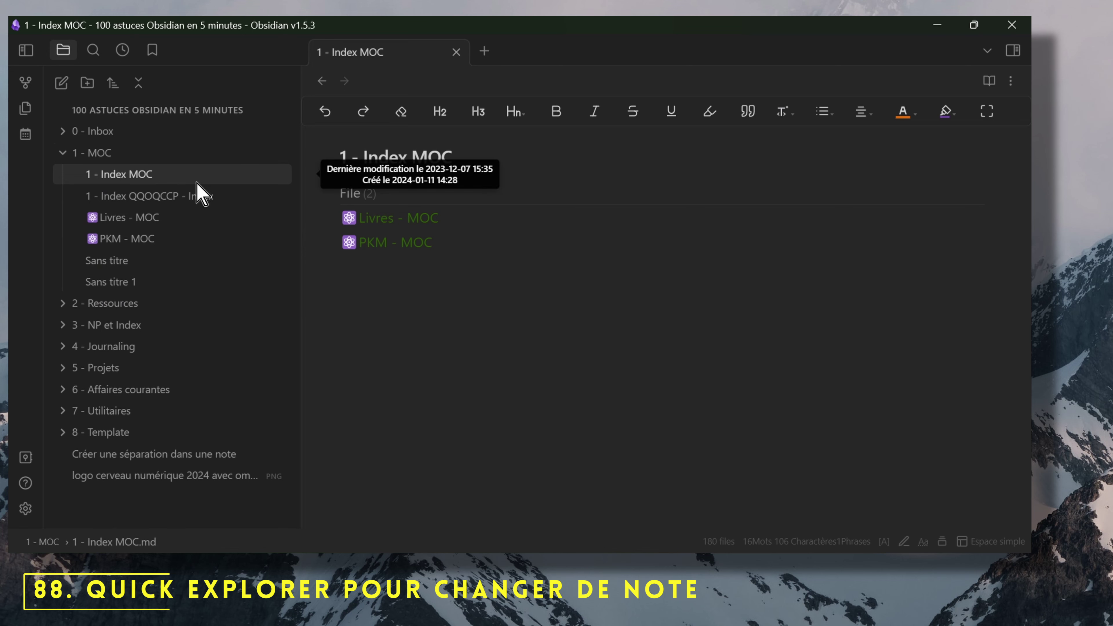
click(321, 368)
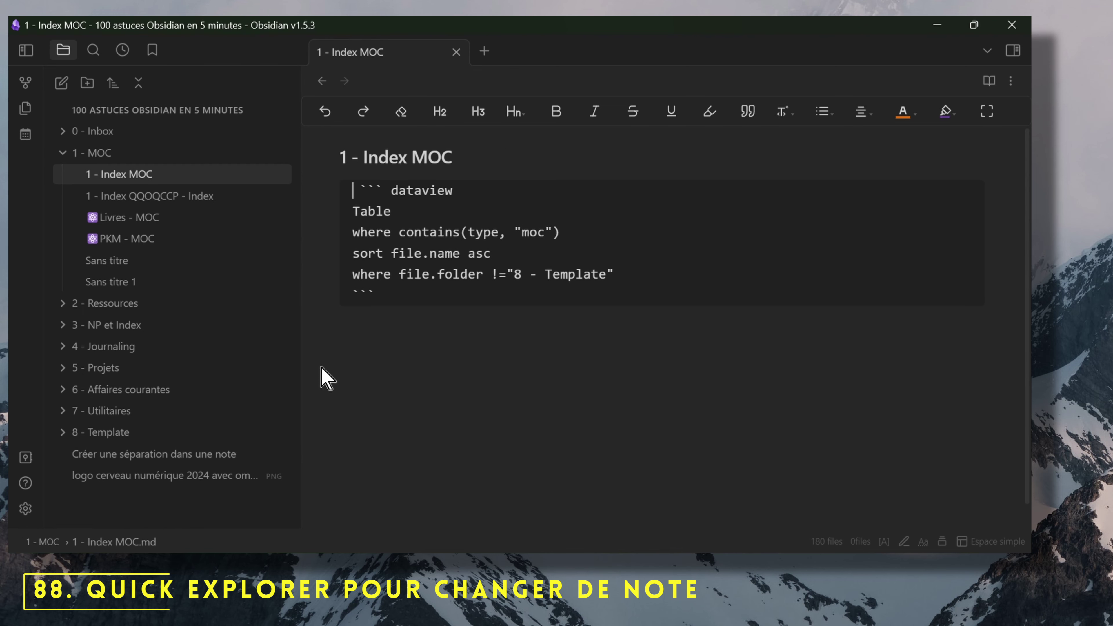
key(alt+Down)
key(alt+Down)
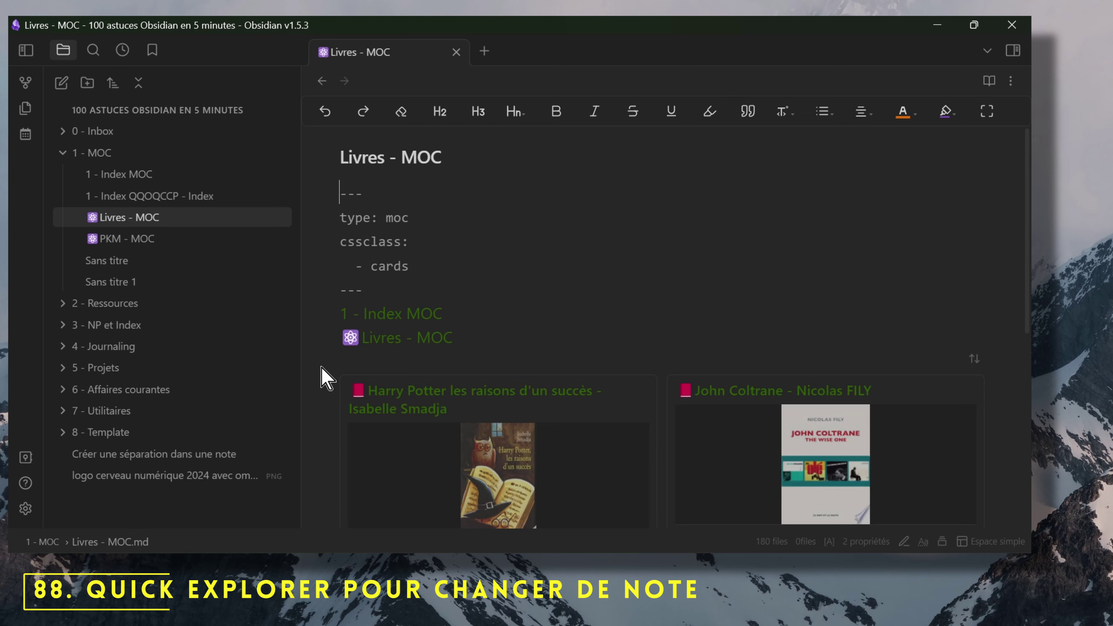
key(alt+Down)
key(alt+Up)
key(alt+Up)
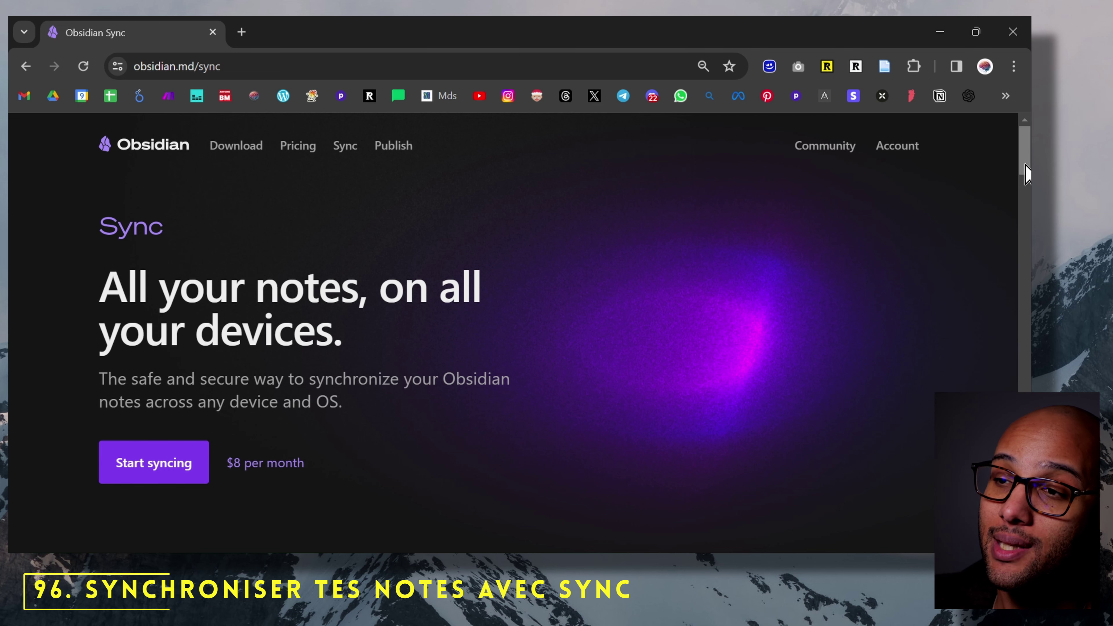
Step: Look through the Obsidian Sync web page
drag(1025, 173, 1029, 232)
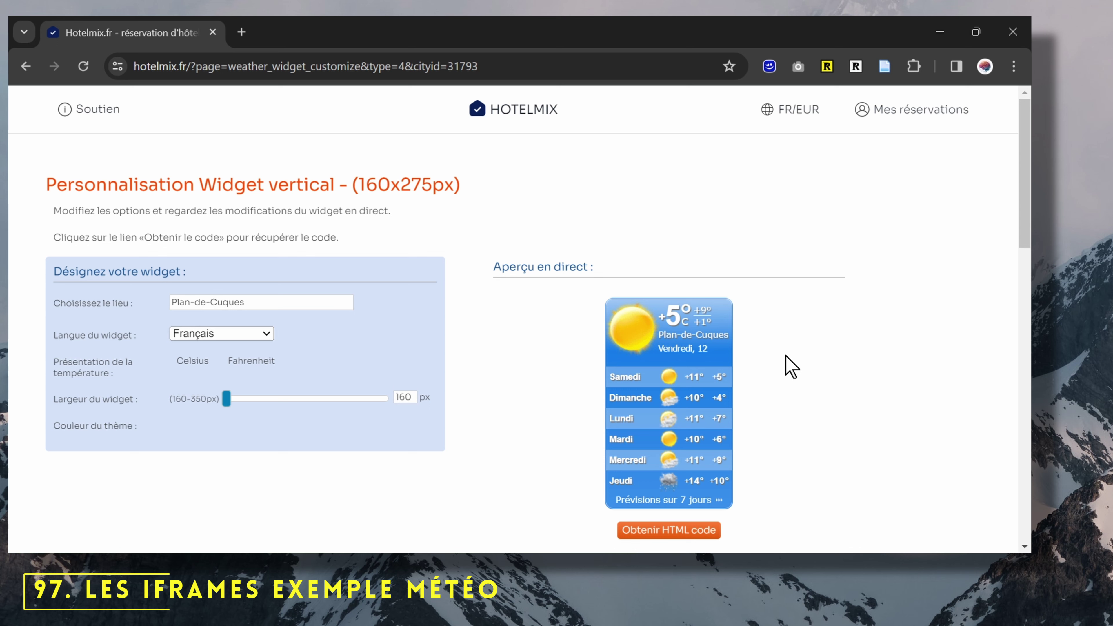
Step: Generate the HTML code of the Plan-de-Cuques weather widget on Hotelmix and copy its image version
drag(304, 301, 140, 313)
scroll(529, 378, down, 1)
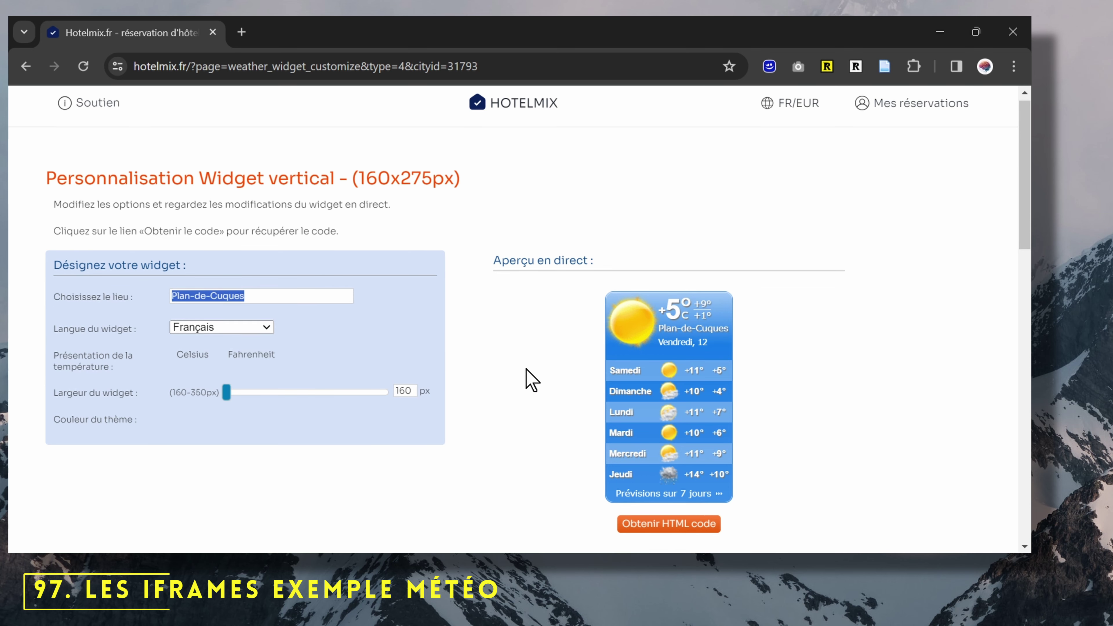
click(666, 510)
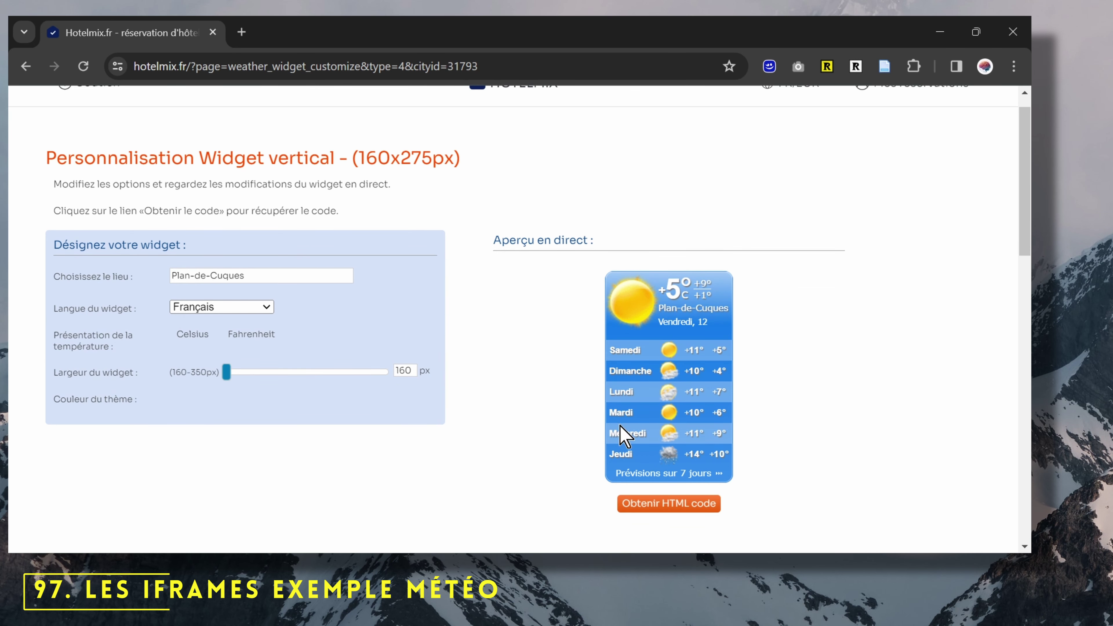
click(574, 237)
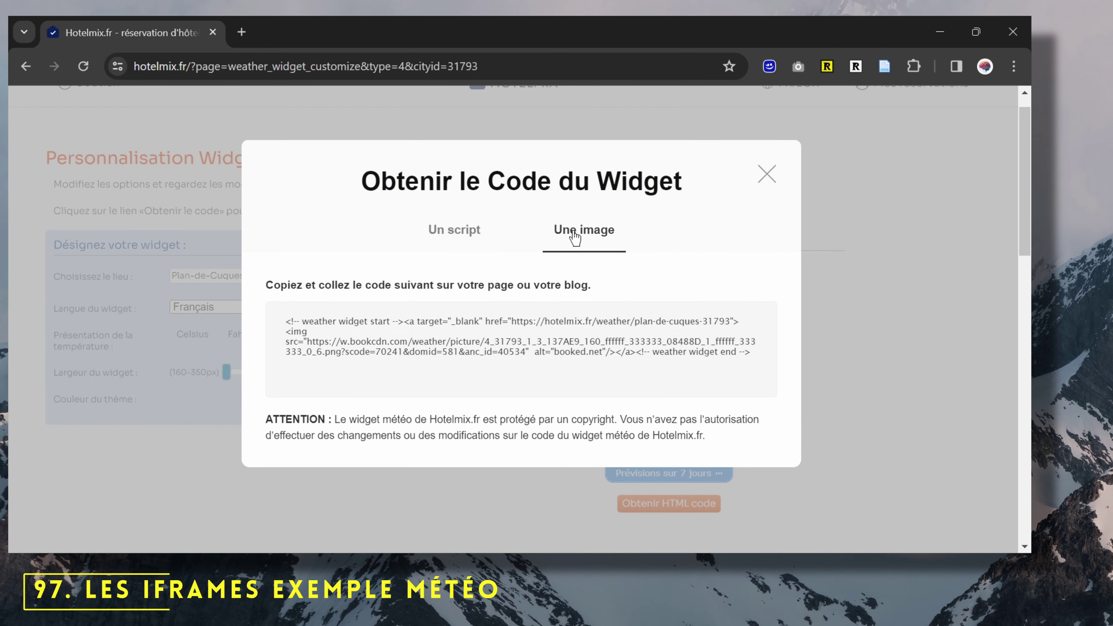
click(384, 337)
Step: Switch to Obsidian, paste the weather widget code into the Les iframes note and show the note in reading view
key(alt+Tab)
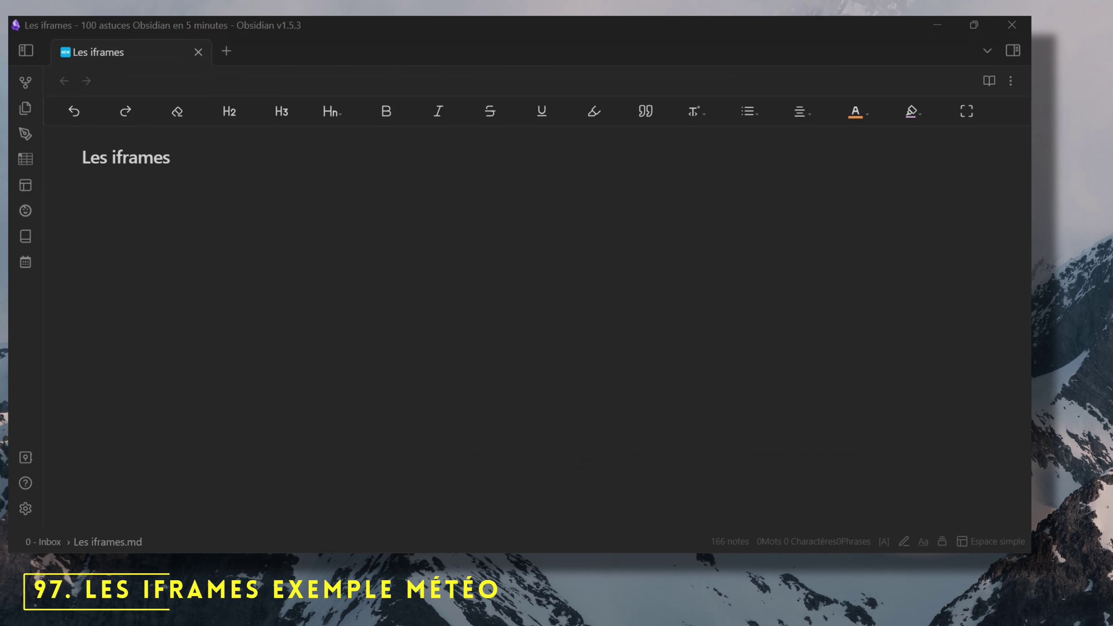
key(ctrl+v)
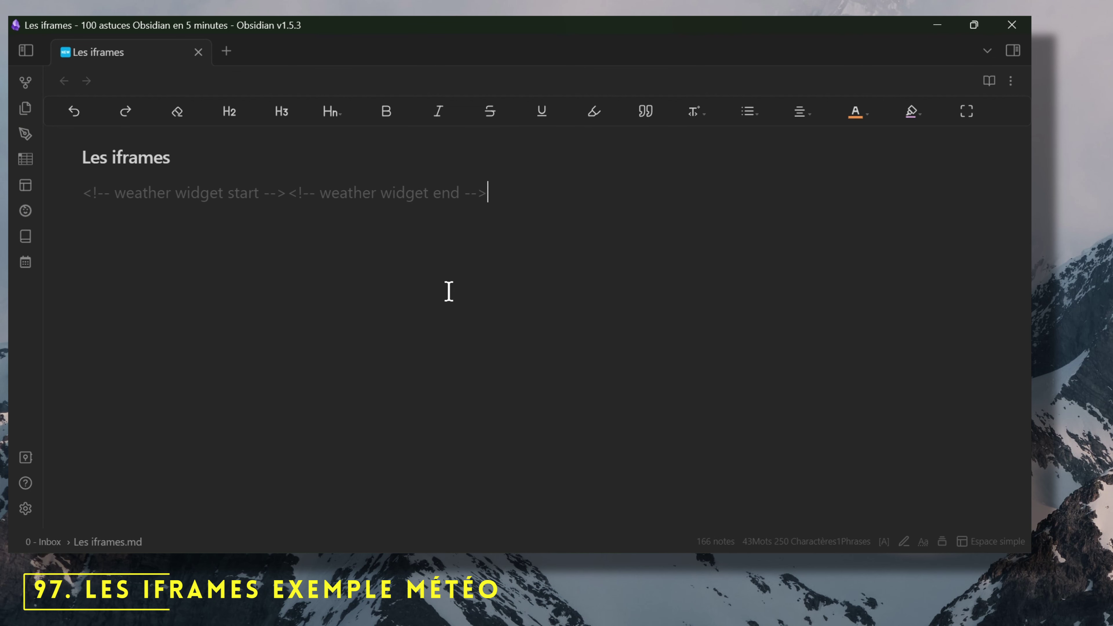
key(ctrl+e)
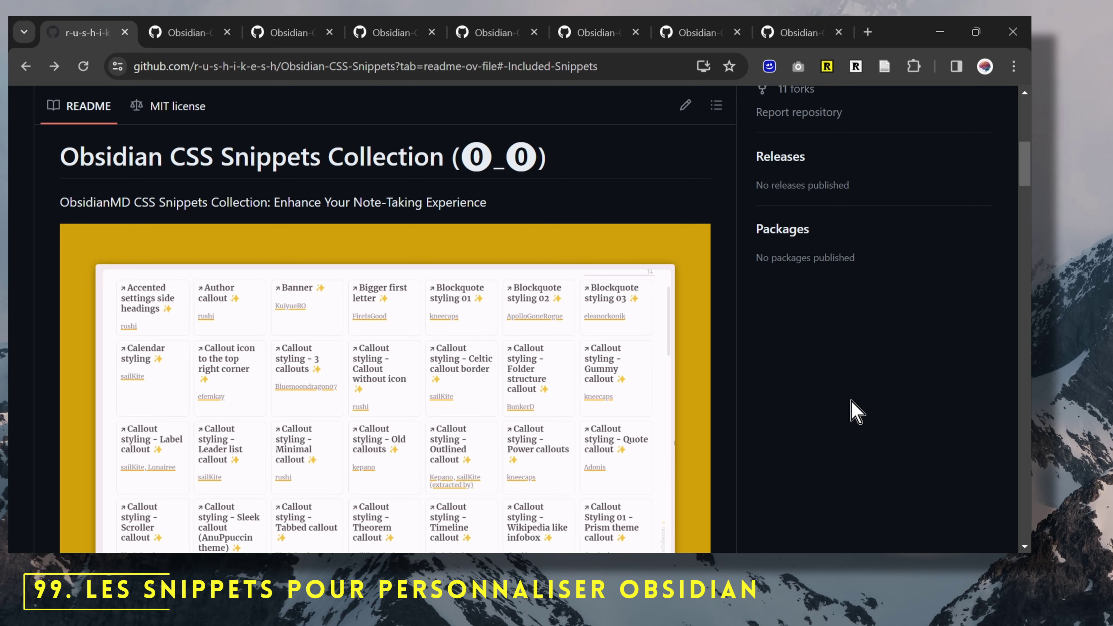
Step: Browse the open GitHub snippet pages from Sidenote callout 01 through Banner, Bigger first letter, Calendar styling and Coloured tab header container to Multicolumn note
key(ctrl+Tab)
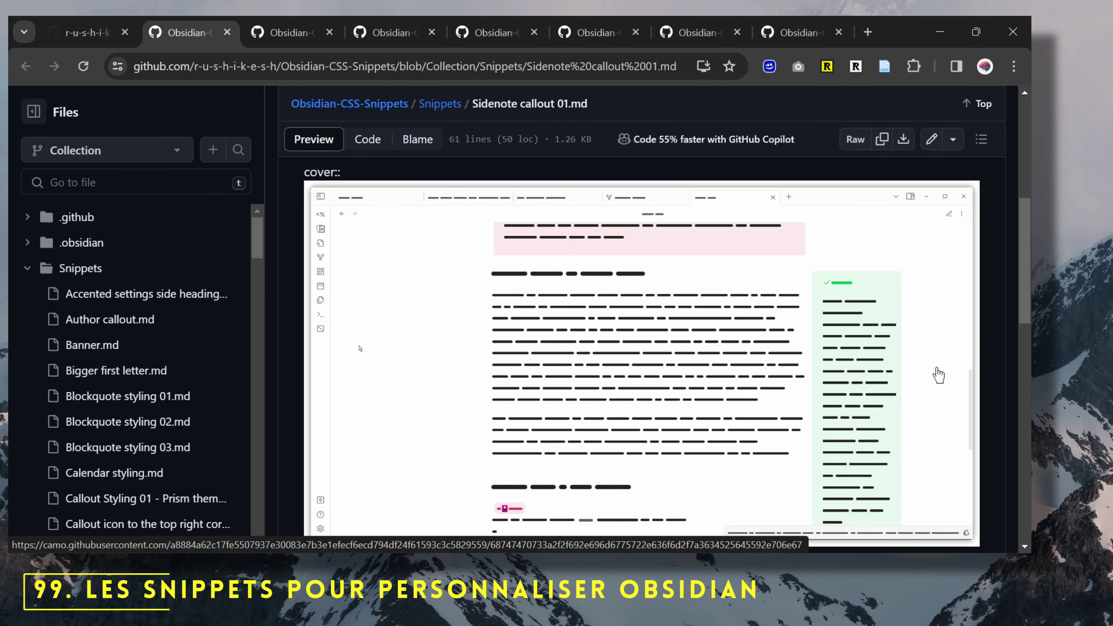
key(ctrl+Tab)
key(ctrl+Tab)
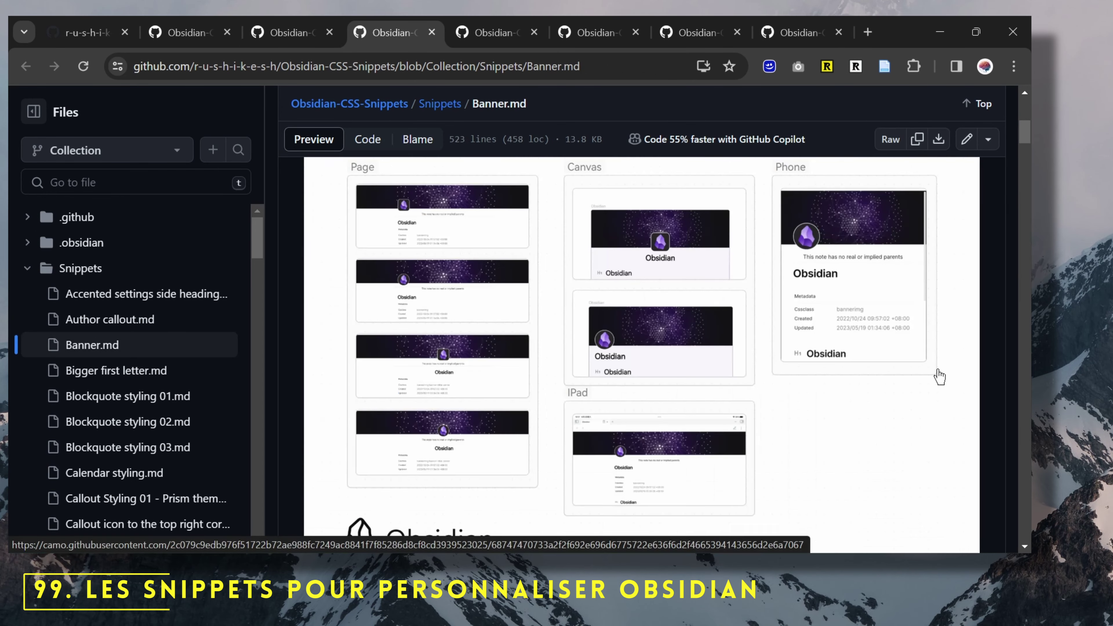
key(ctrl+Tab)
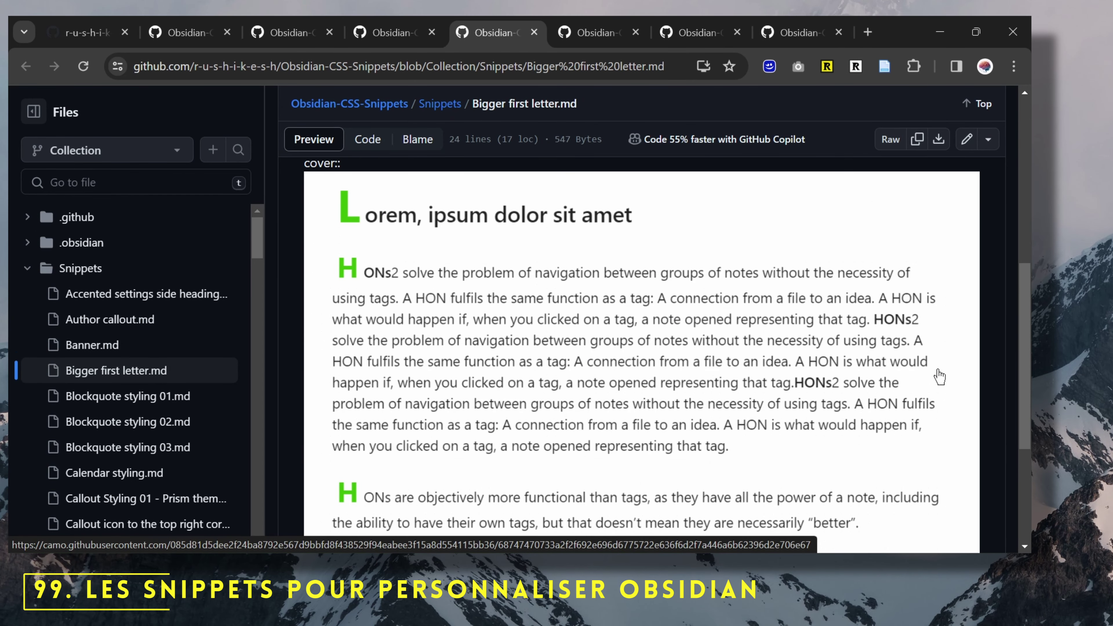
key(ctrl+Tab)
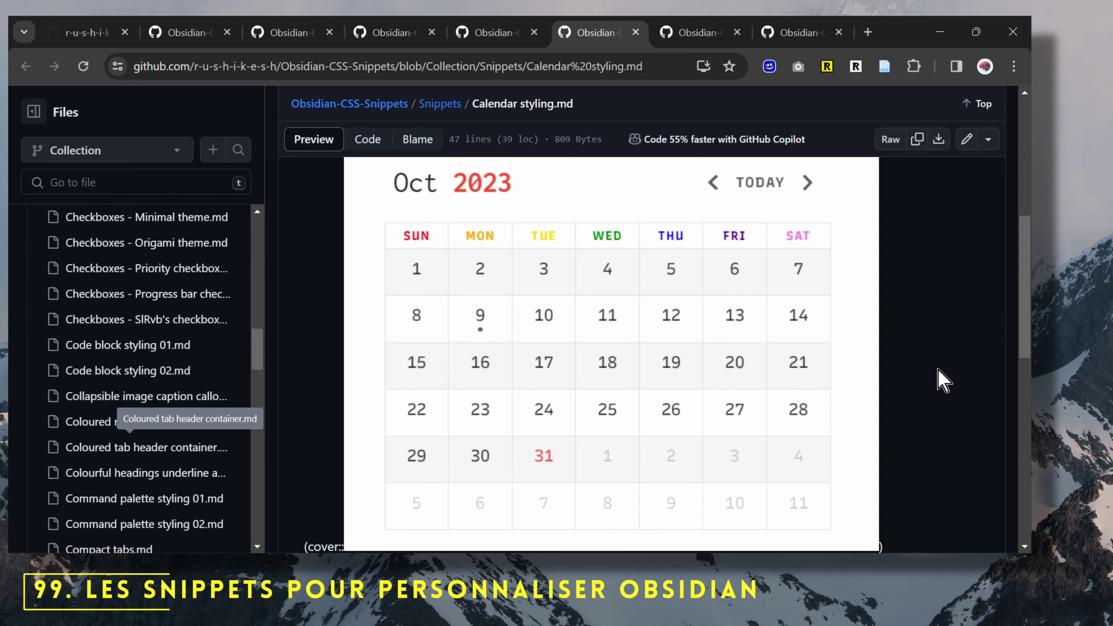
key(ctrl+Tab)
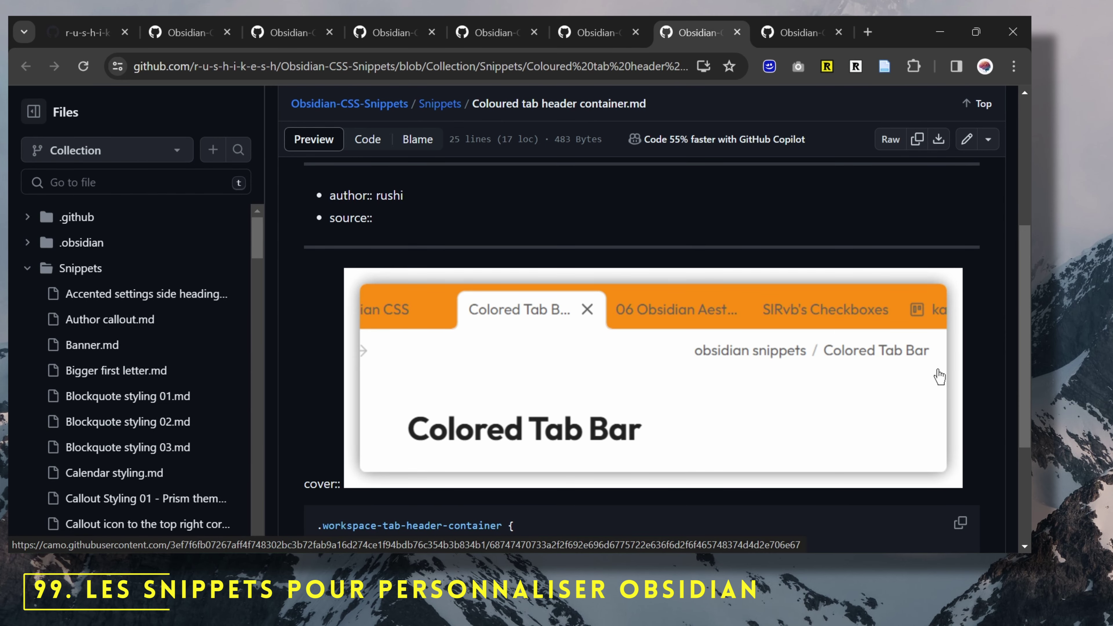
key(ctrl+Tab)
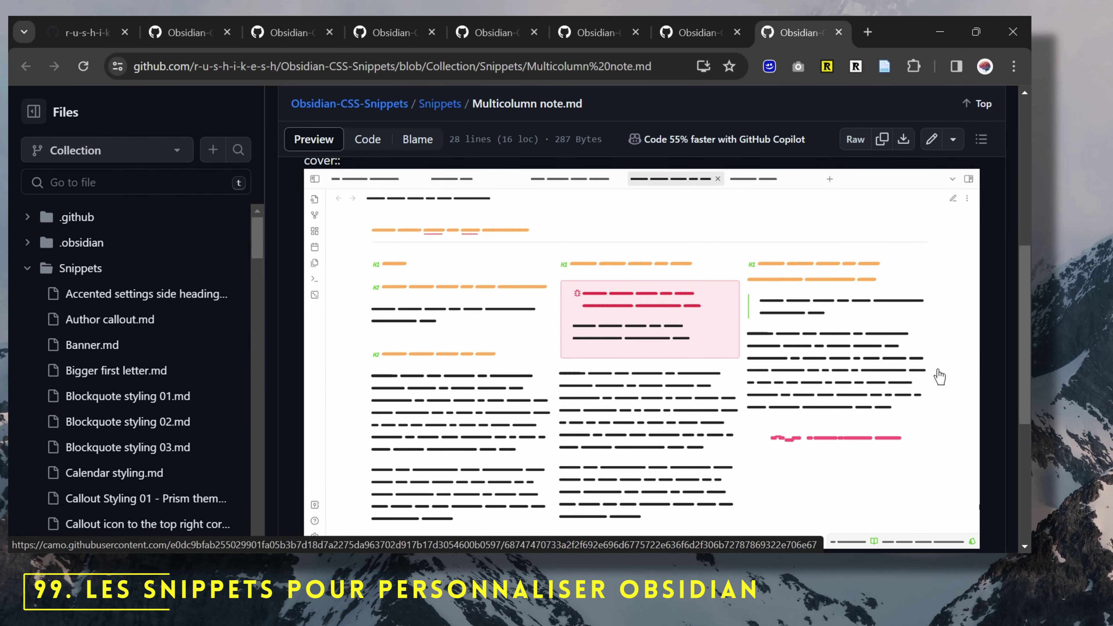